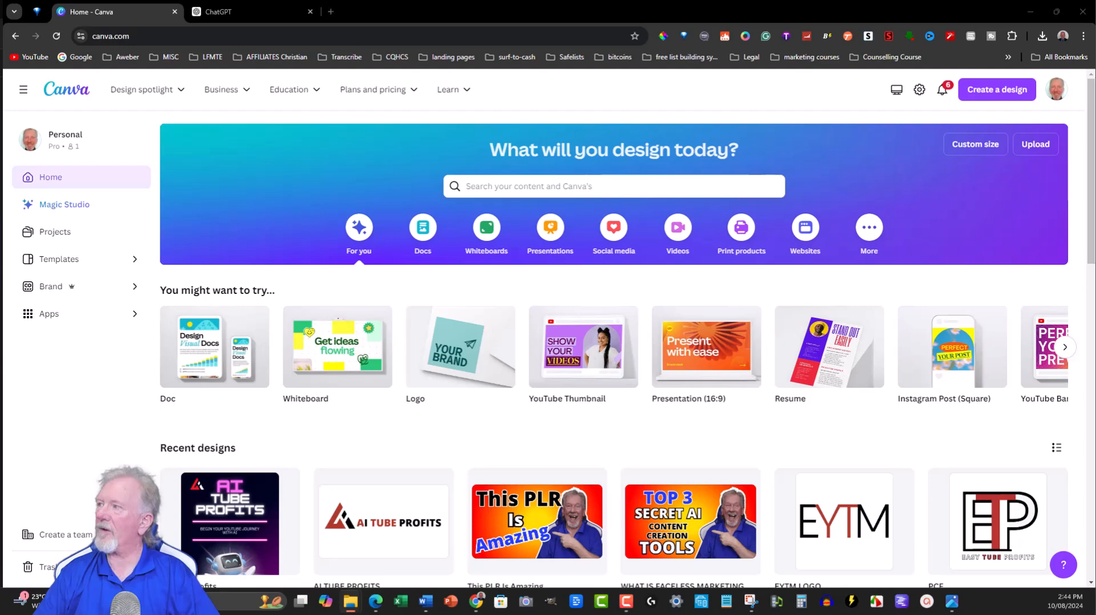
Import AI YouTube Masterclass.pdf from the Module 1 - Premium Quality Guide folder into Canva
key(alt+Tab)
drag(635, 77, 645, 119)
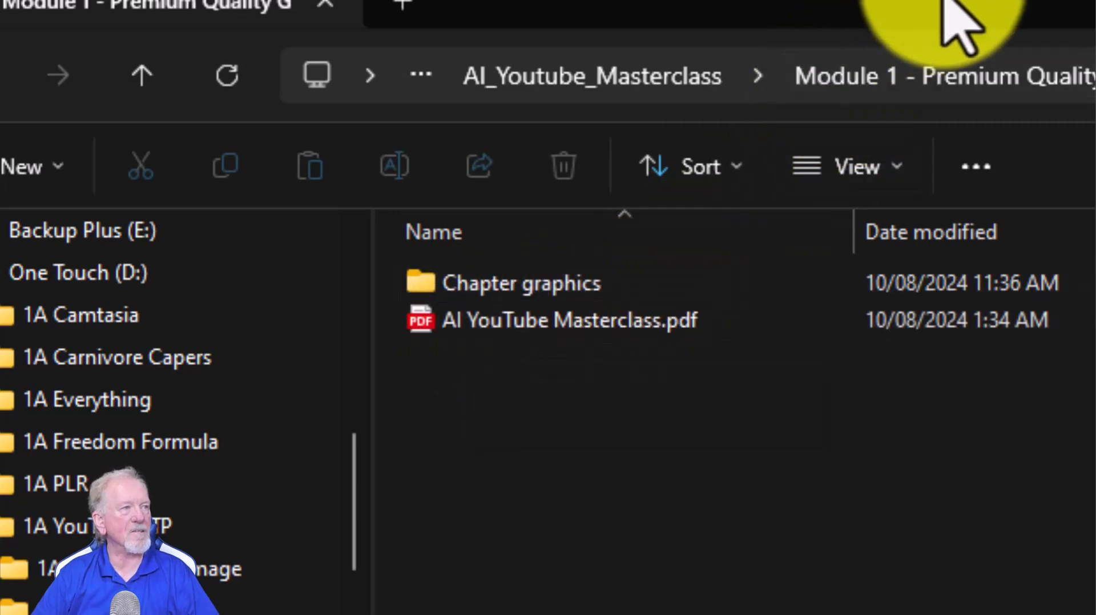
click(953, 20)
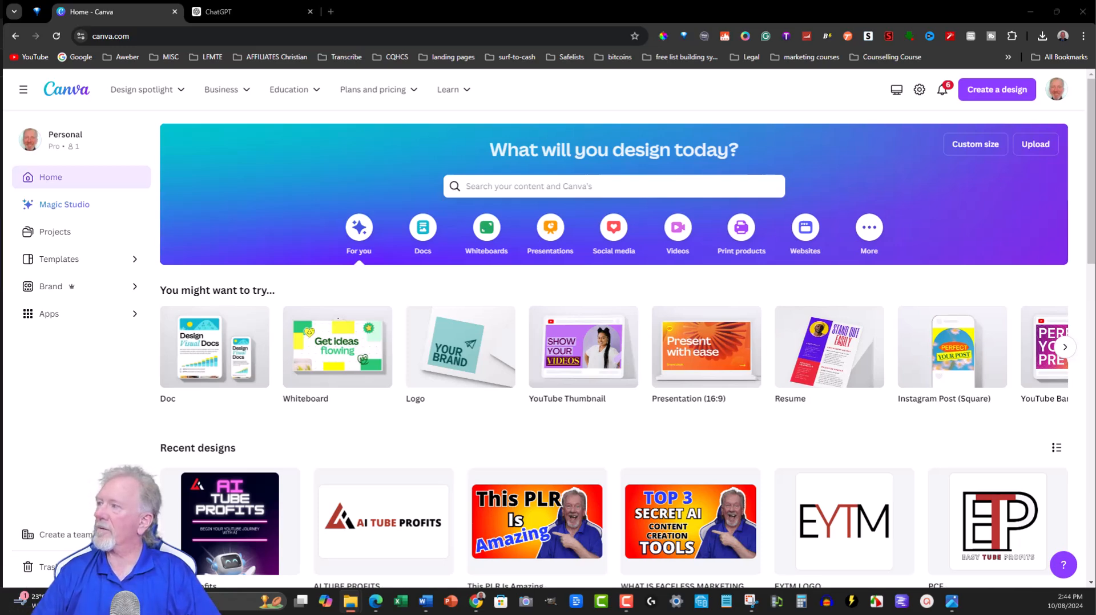
drag(639, 103, 526, 266)
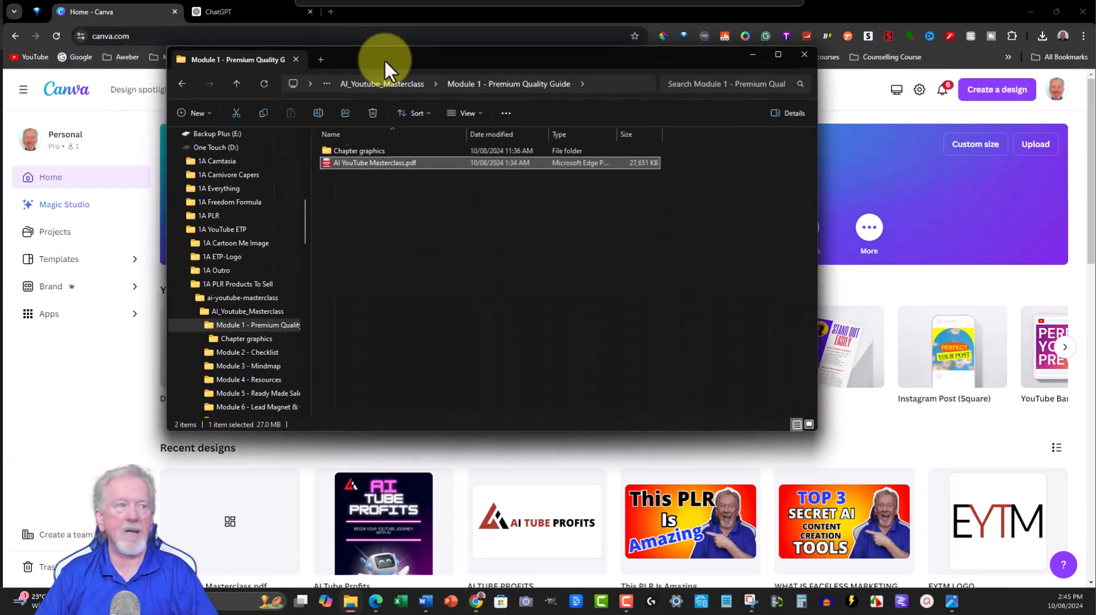
drag(386, 61, 546, 68)
double_click(496, 165)
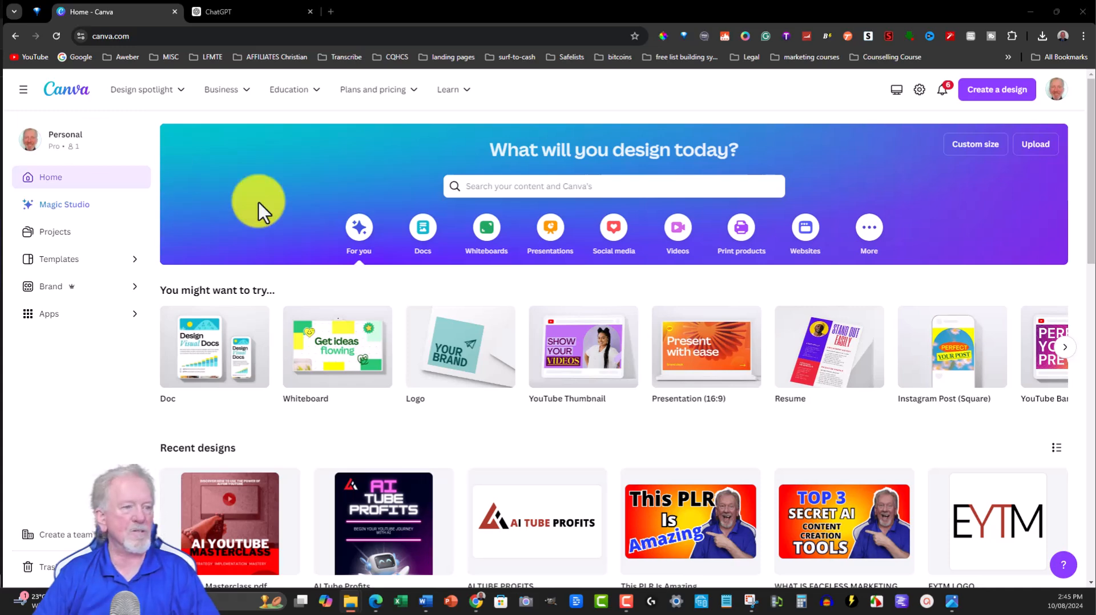
Open the finished AI Tube Profits design, examine its cover and disclaimer page, and close it
mouse_move(486, 339)
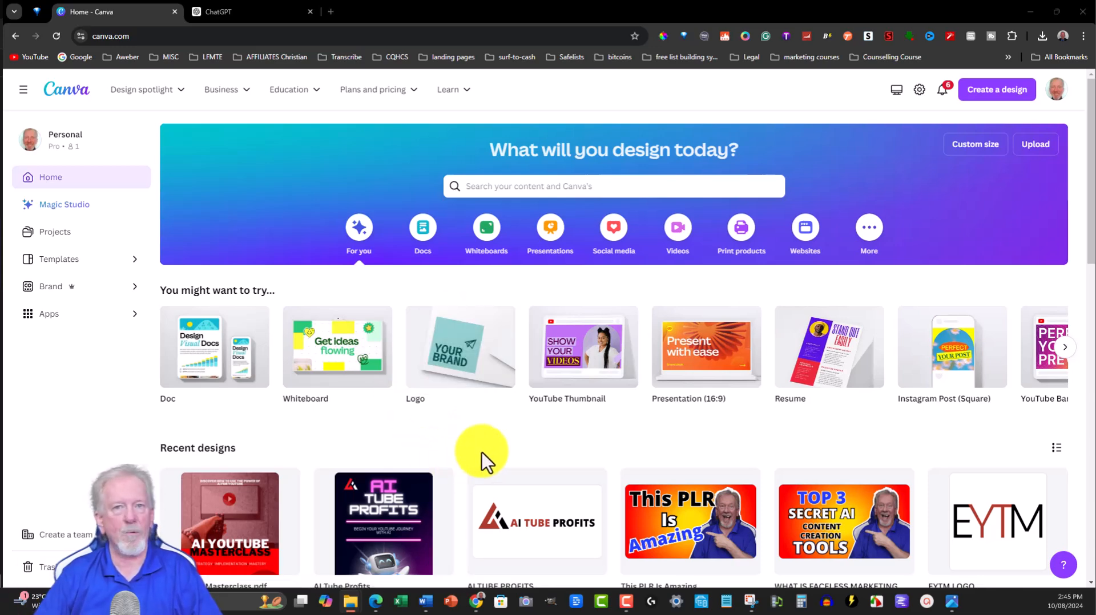
click(383, 515)
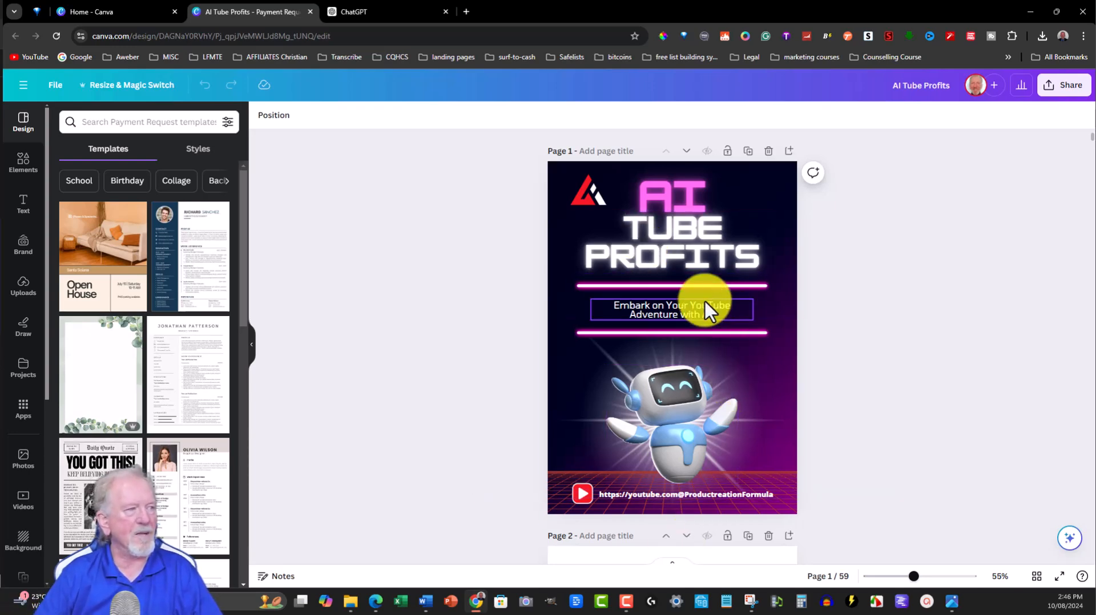
click(659, 307)
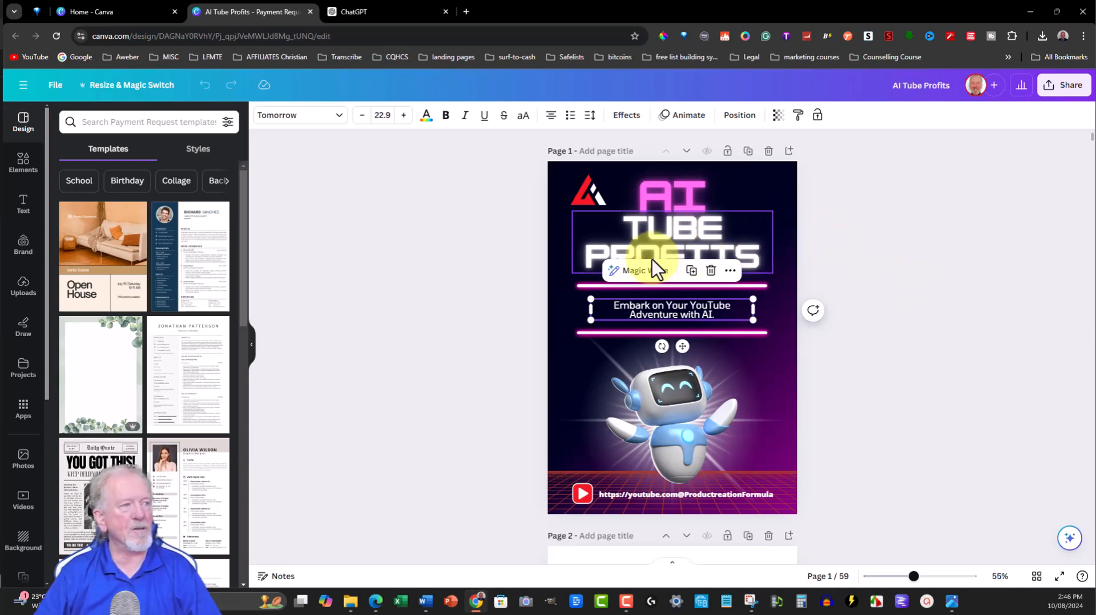
click(839, 252)
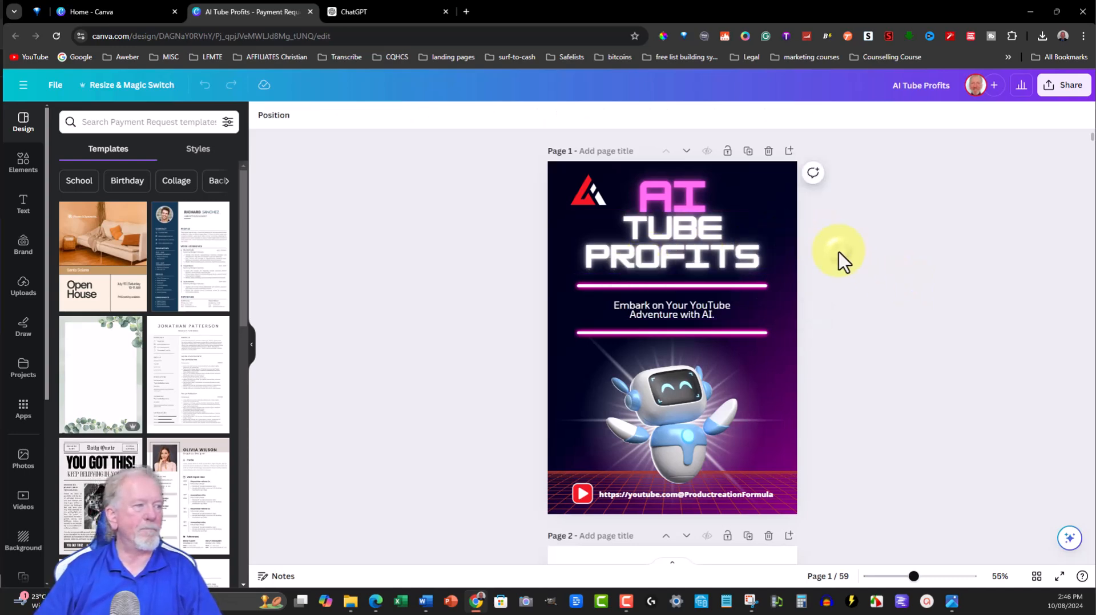
scroll(839, 252, down, 2)
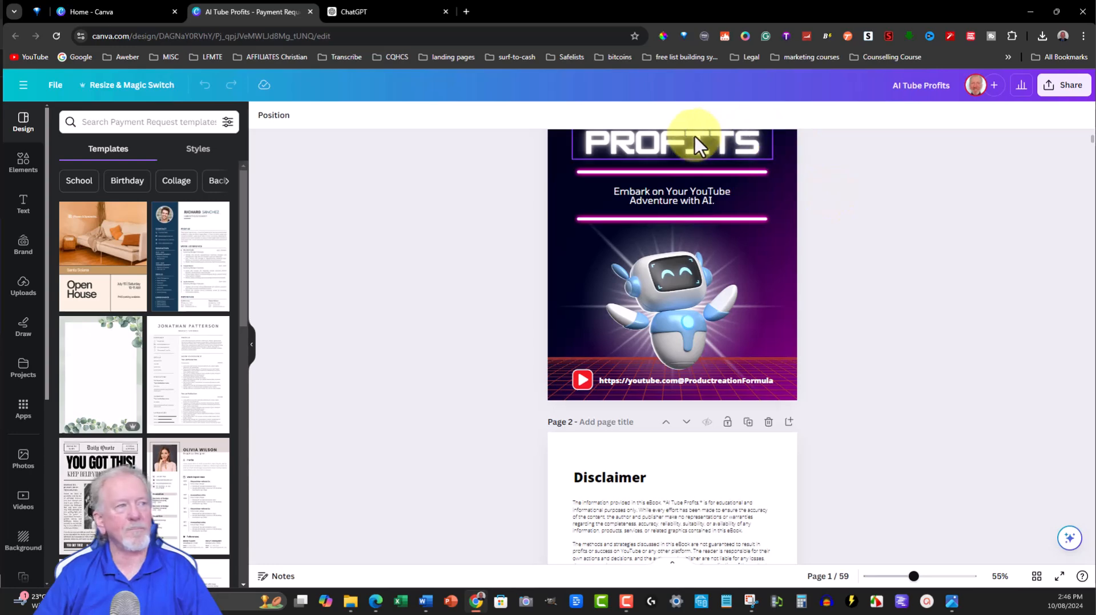
click(309, 12)
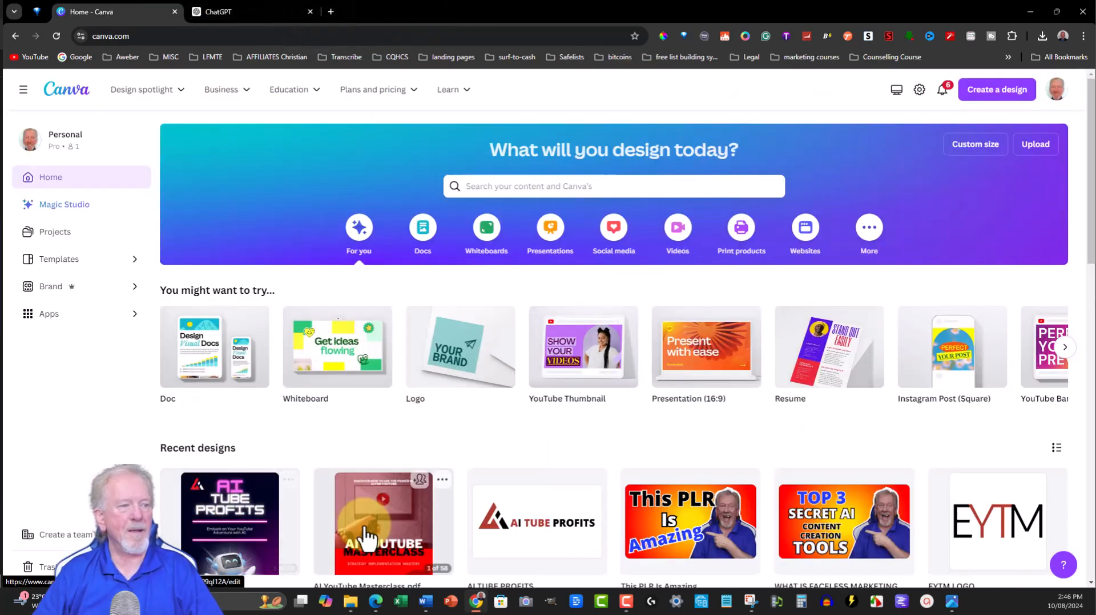
Open the imported AI YouTube Masterclass.pdf design and browse the templates found with the search term "ai"
click(390, 522)
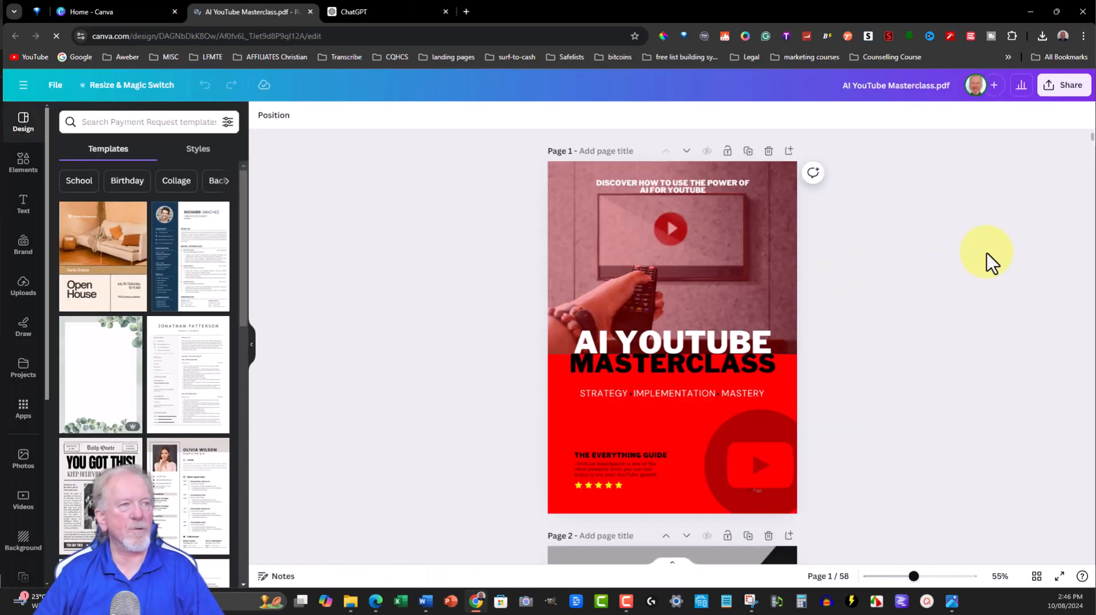
click(145, 122)
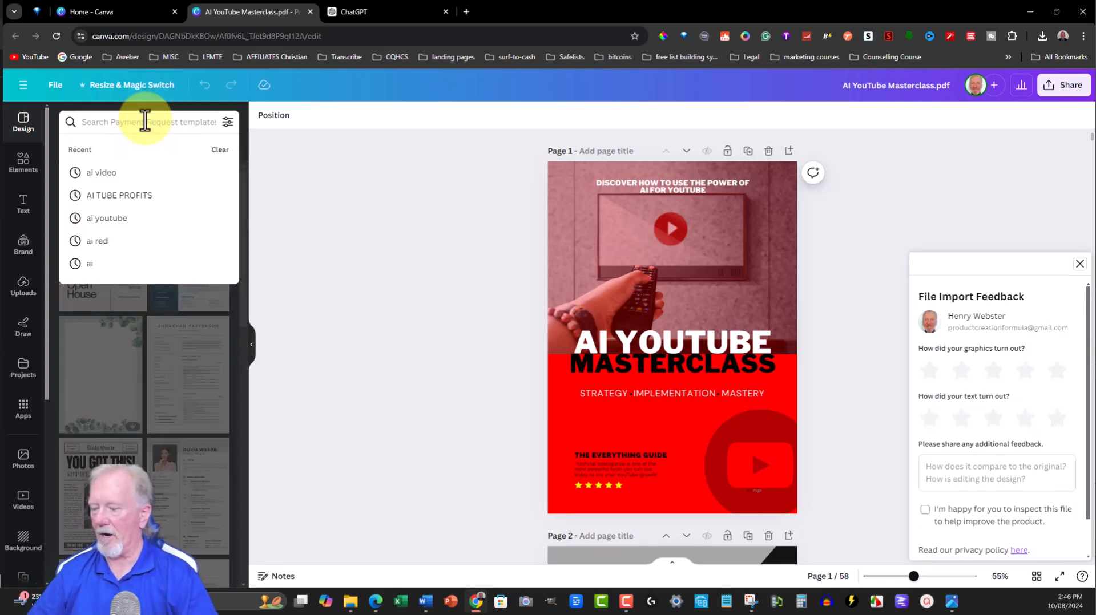
text(ai)
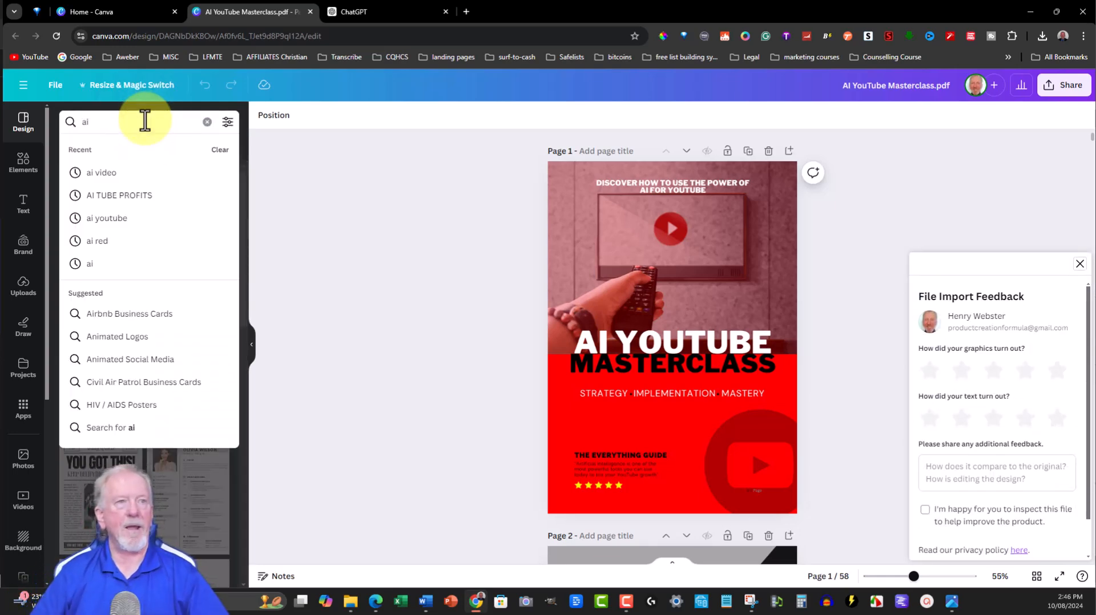
key(Return)
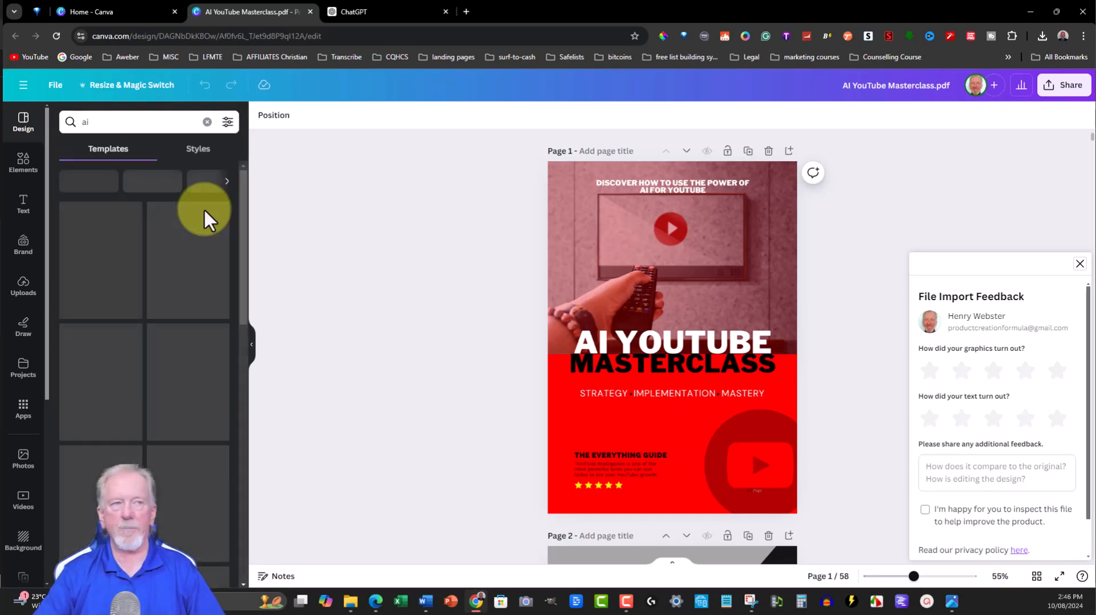
scroll(209, 242, down, 4)
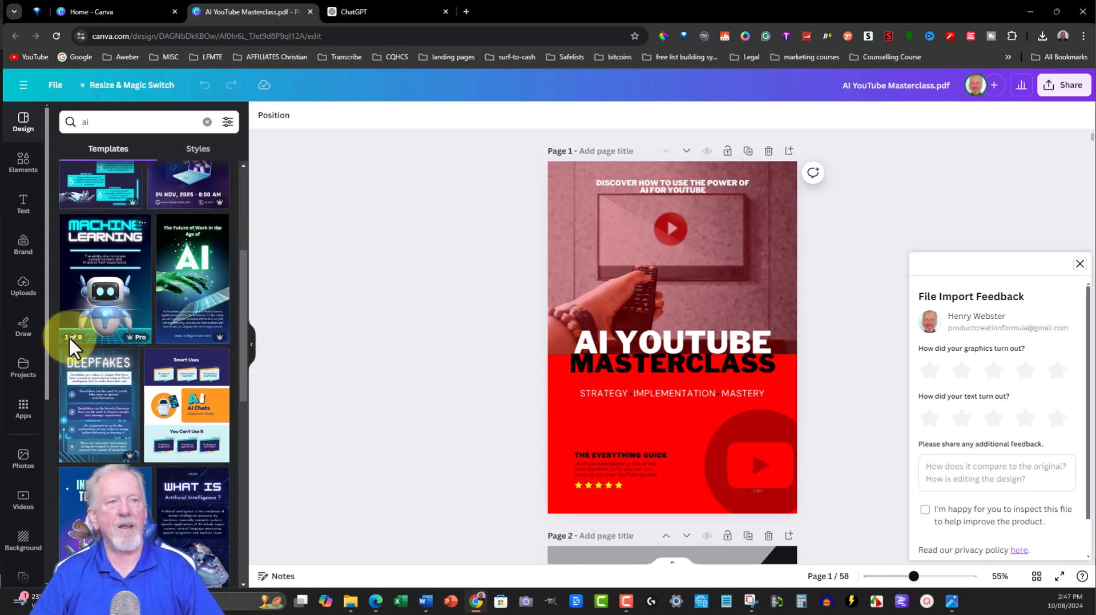
scroll(188, 320, down, 3)
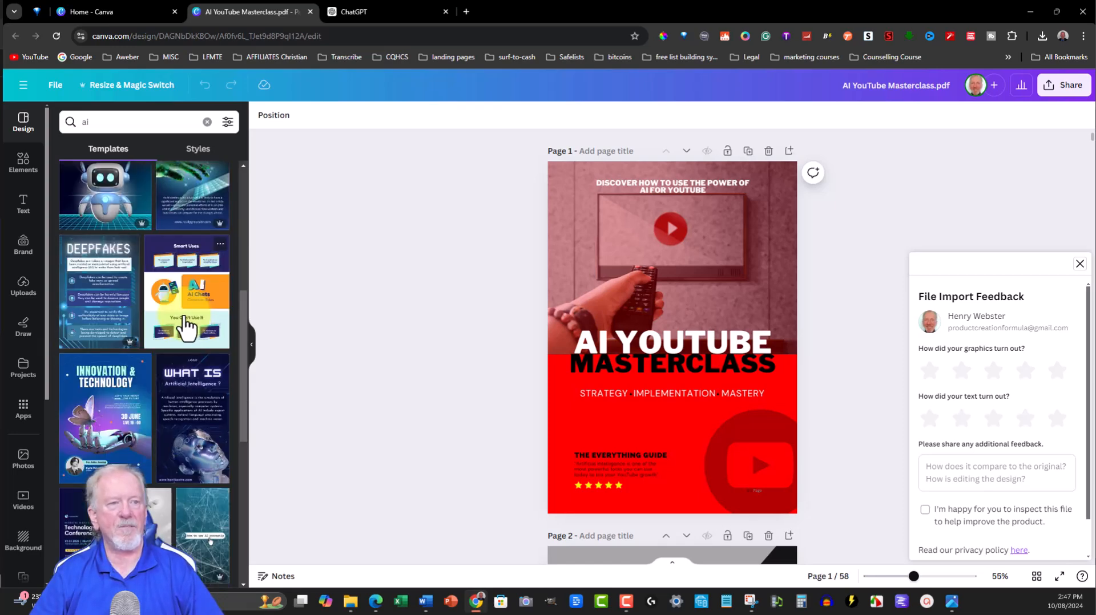
scroll(641, 318, down, 6)
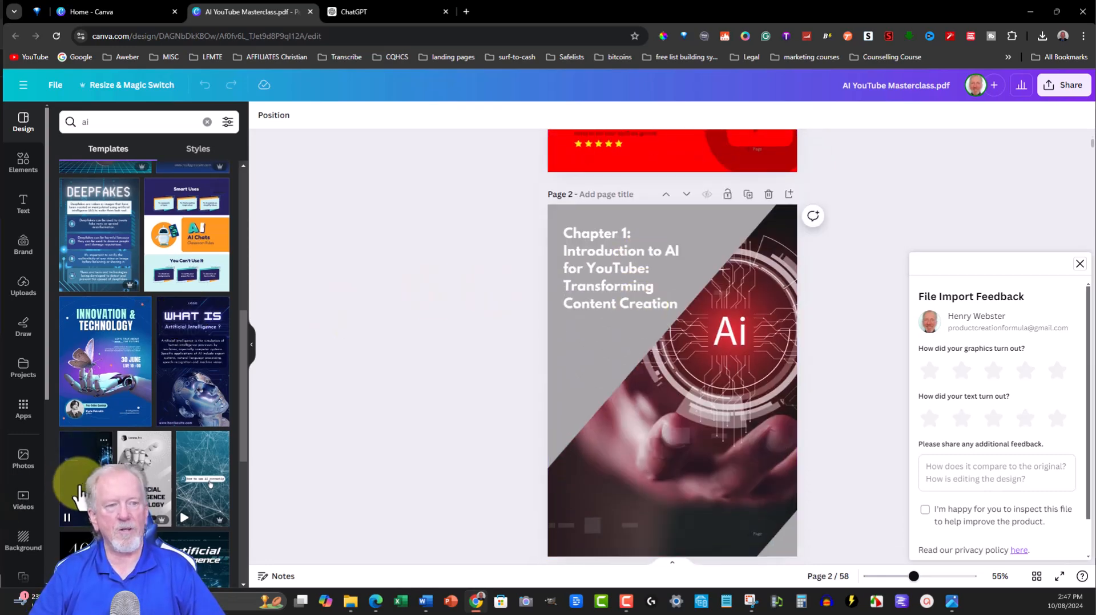
scroll(198, 496, down, 4)
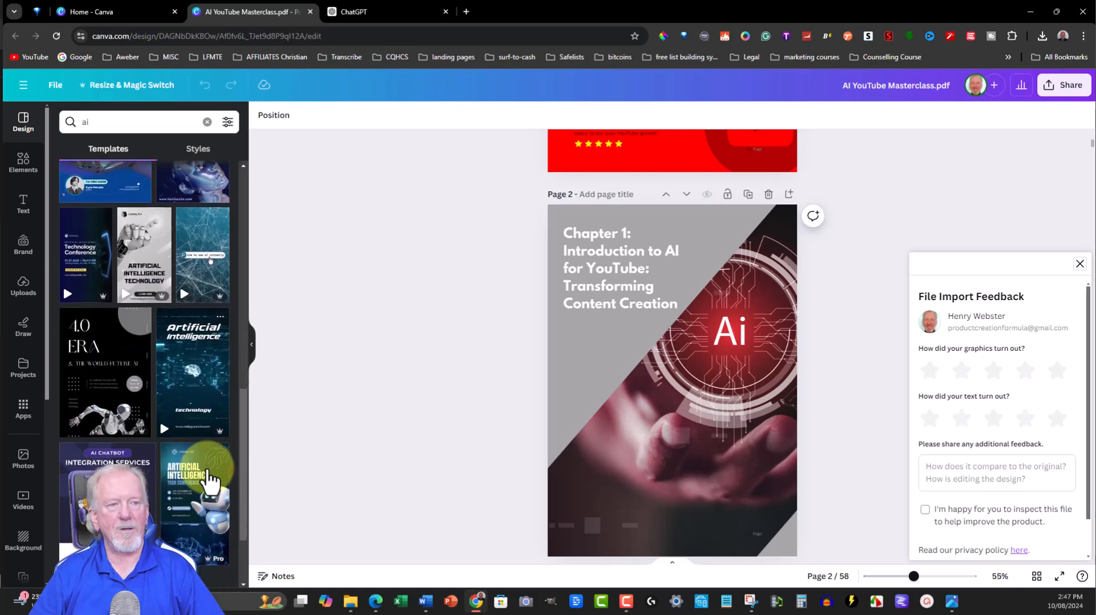
scroll(109, 394, down, 2)
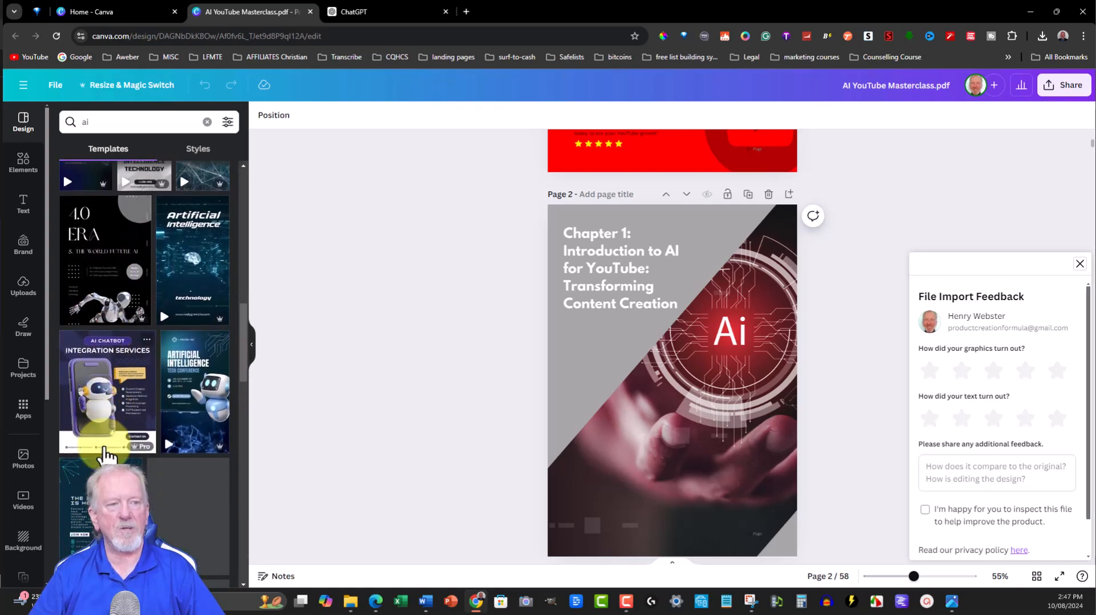
scroll(170, 403, down, 5)
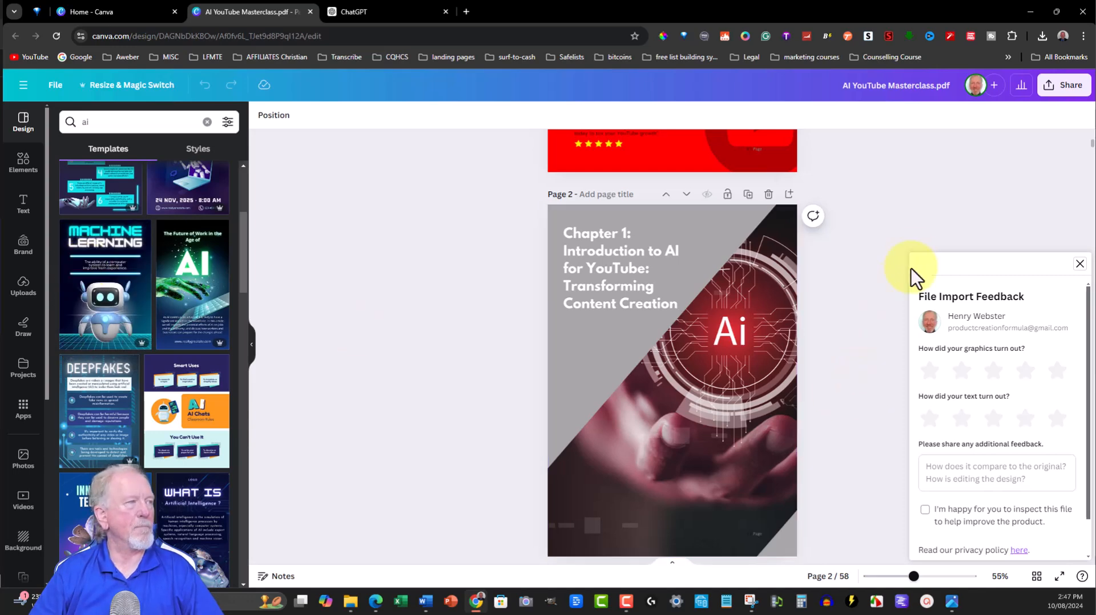
Insert a blank page between the cover and the Chapter 1 page
click(790, 194)
click(666, 195)
click(645, 290)
Add a heading reading "Disclaimer" in the upper-left area of the blank page
click(24, 201)
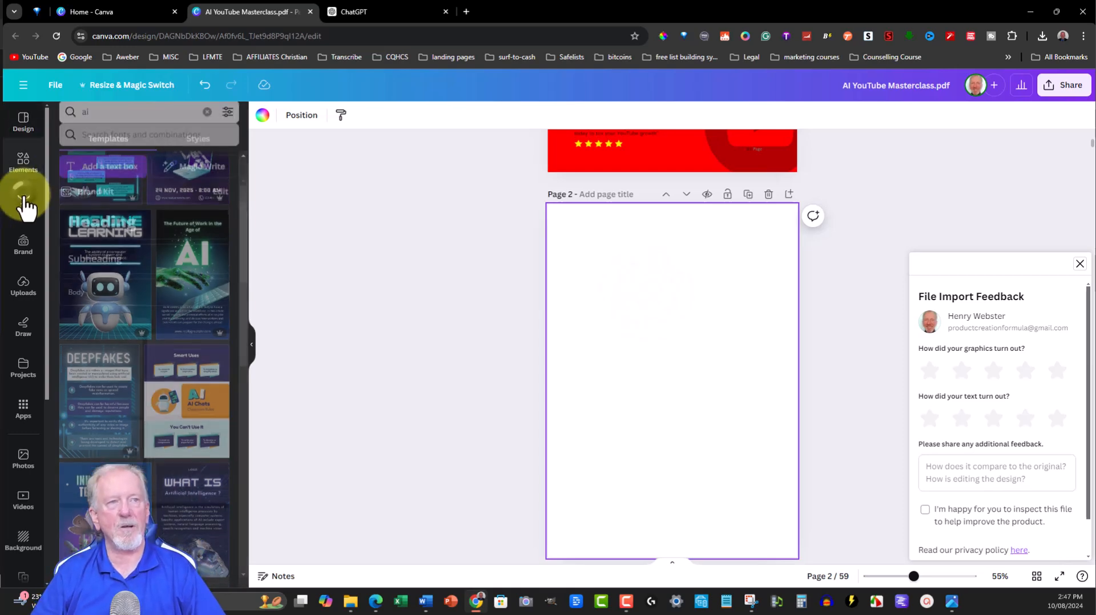
click(112, 222)
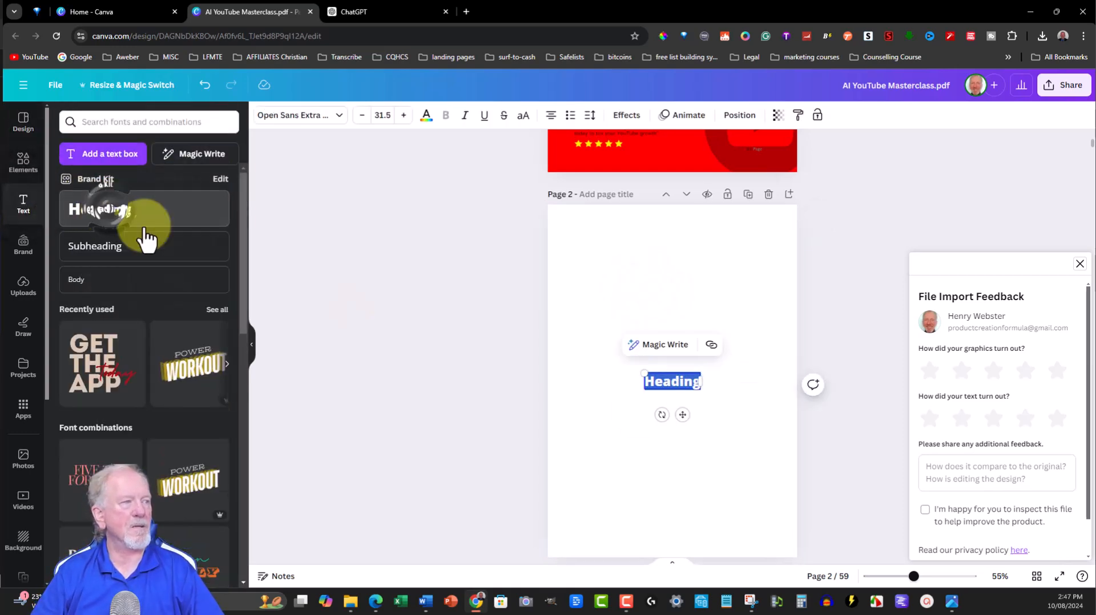
drag(677, 412, 616, 284)
text(Disclaimer)
click(672, 265)
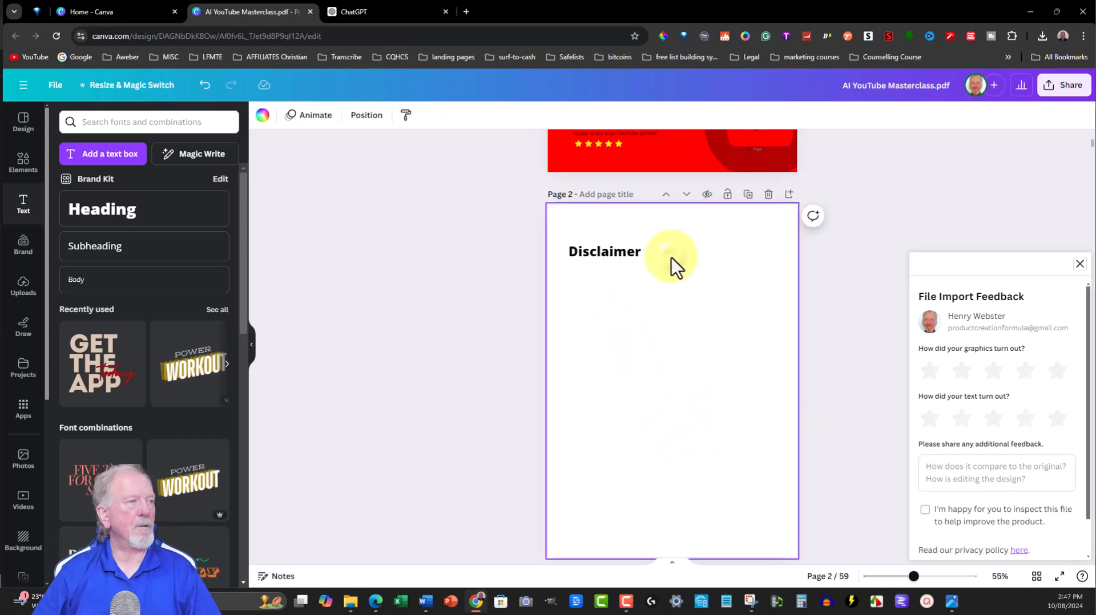
Add a body text box directly under the Disclaimer heading and select its placeholder text
click(98, 285)
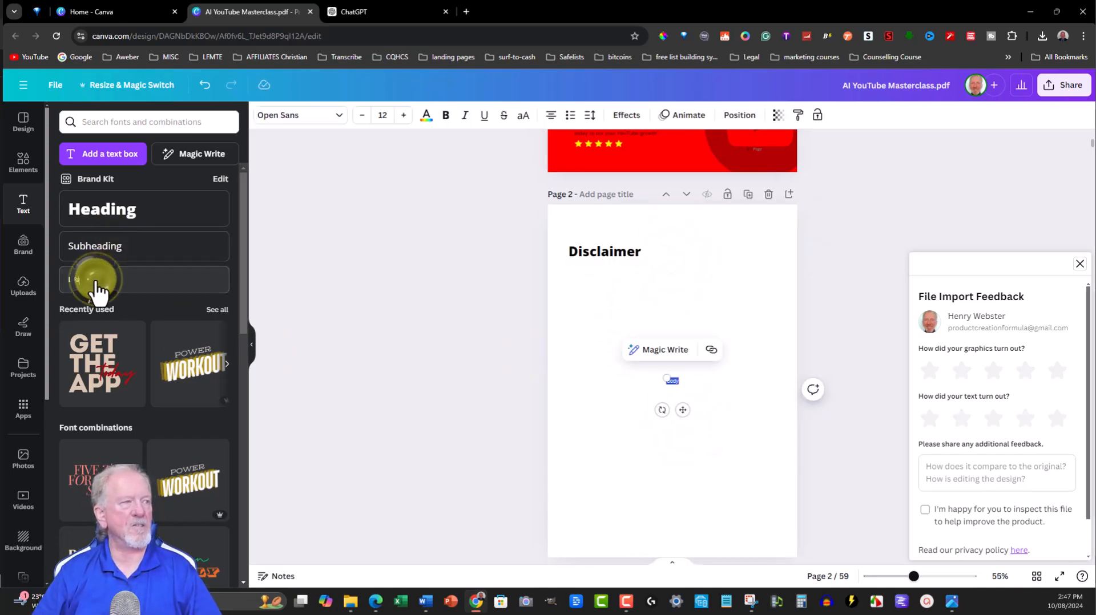
drag(682, 412, 588, 302)
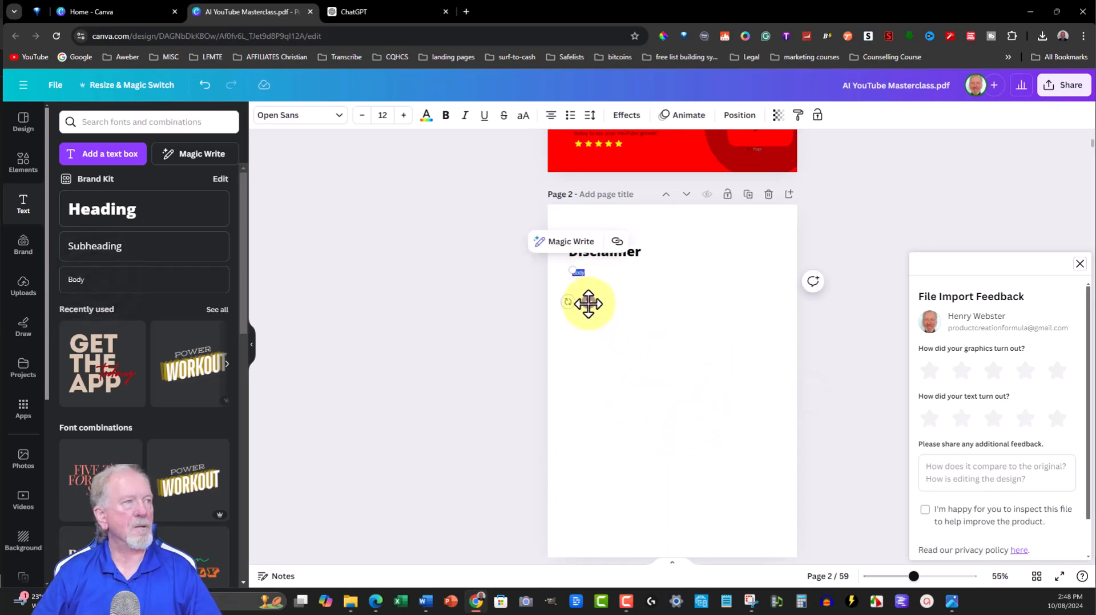
double_click(576, 272)
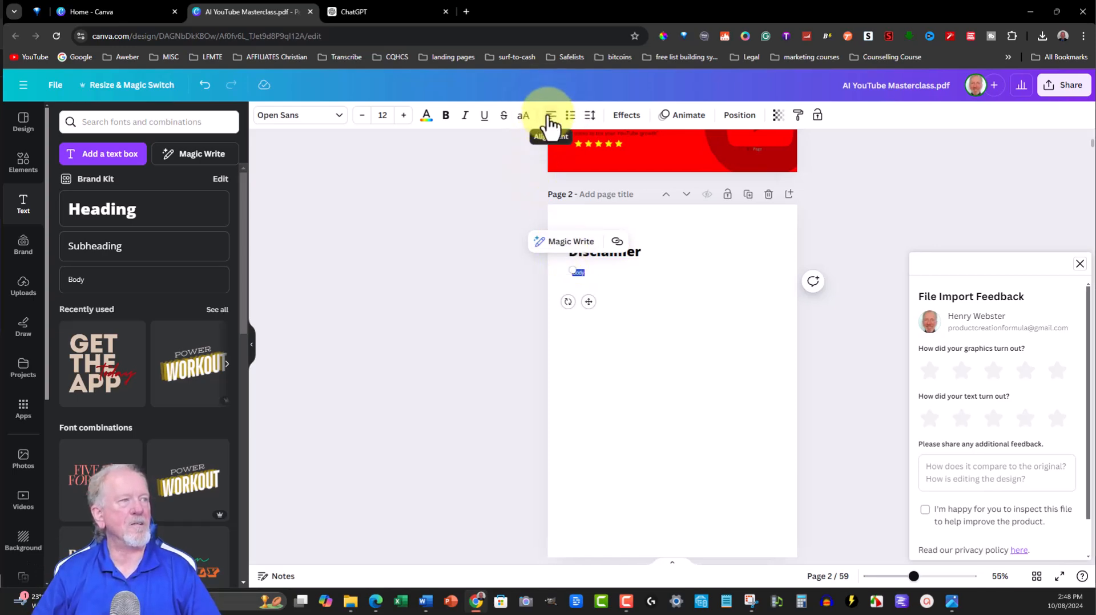
Switch to ChatGPT and send the prompt "I have just created an ebook called AI Tube Profits. Please Write a Disclaimer Page"
click(393, 8)
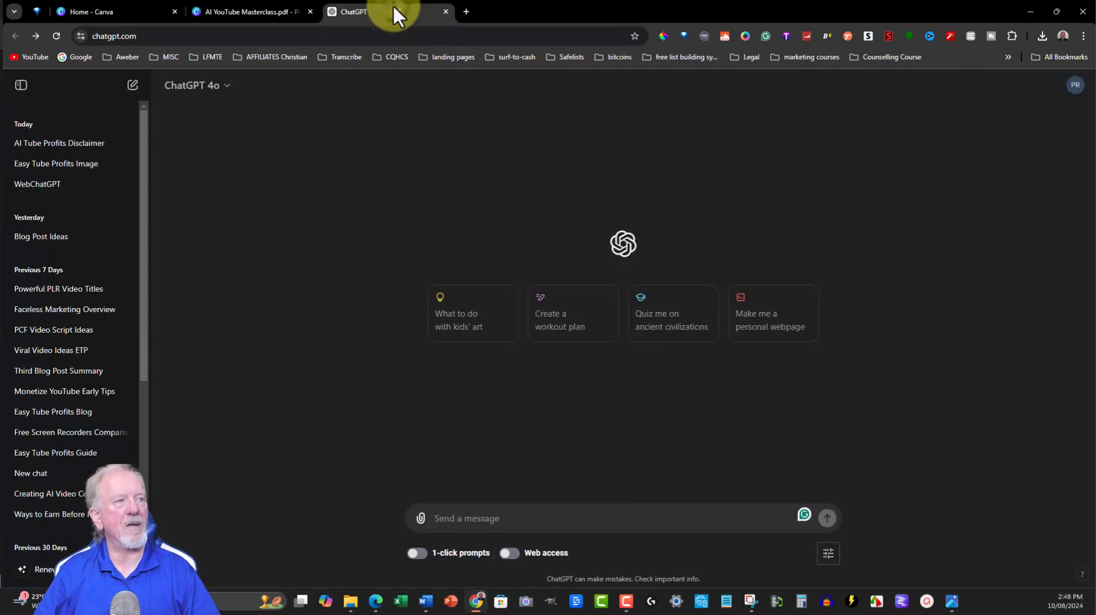
click(460, 518)
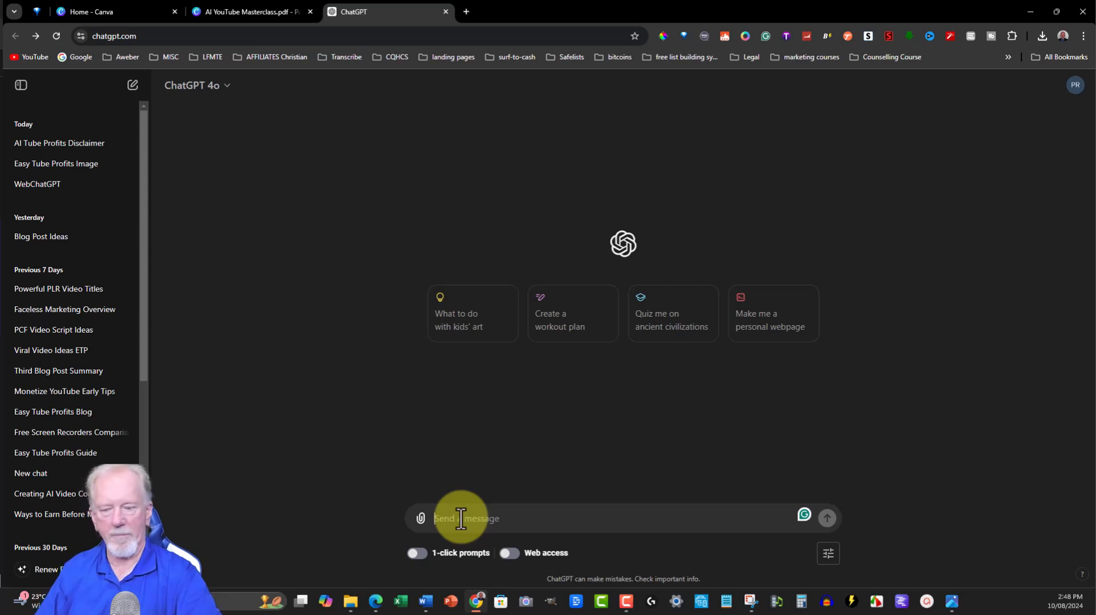
text(I have just created an ebook called AI Tube Profits. Please Write )
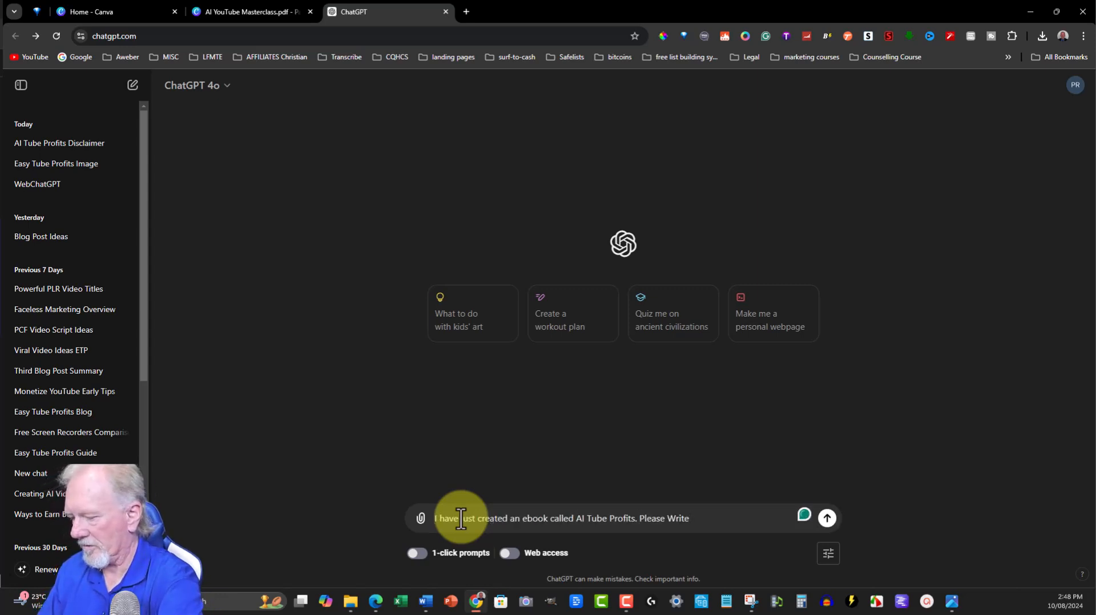
text(a Disclaimer Page)
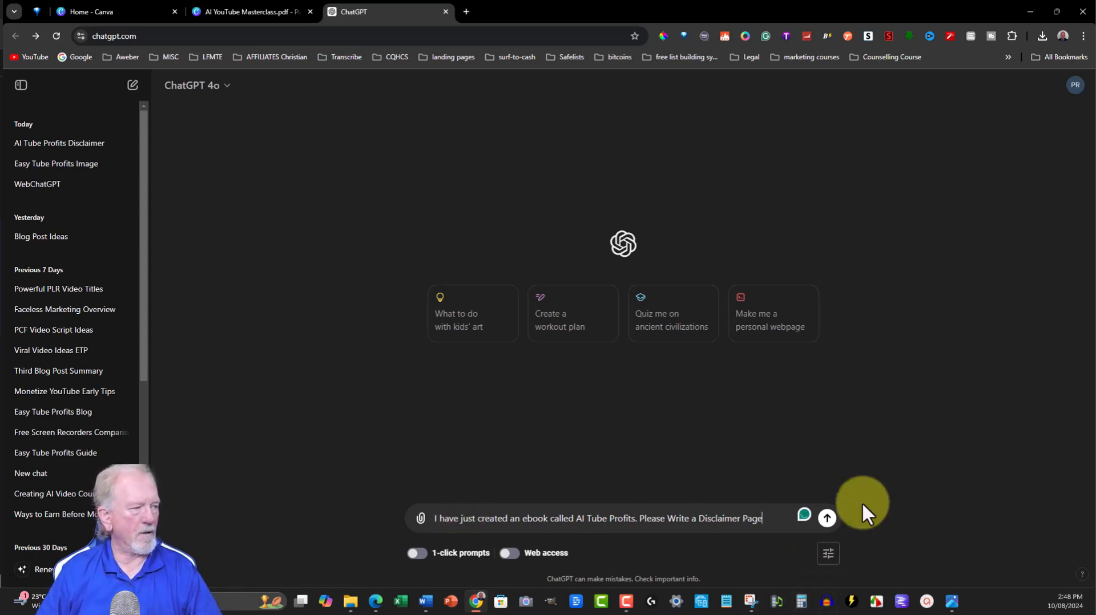
click(827, 519)
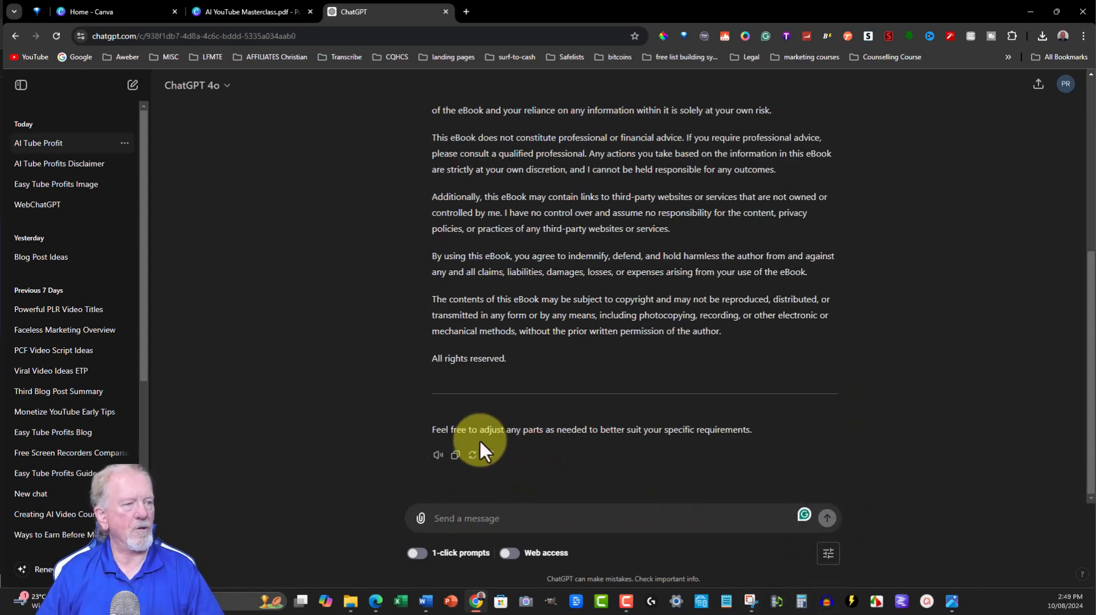
Paste the generated disclaimer into the body text box in Canva and delete its introductory line, dashes and "# Disclaimer" line
click(259, 10)
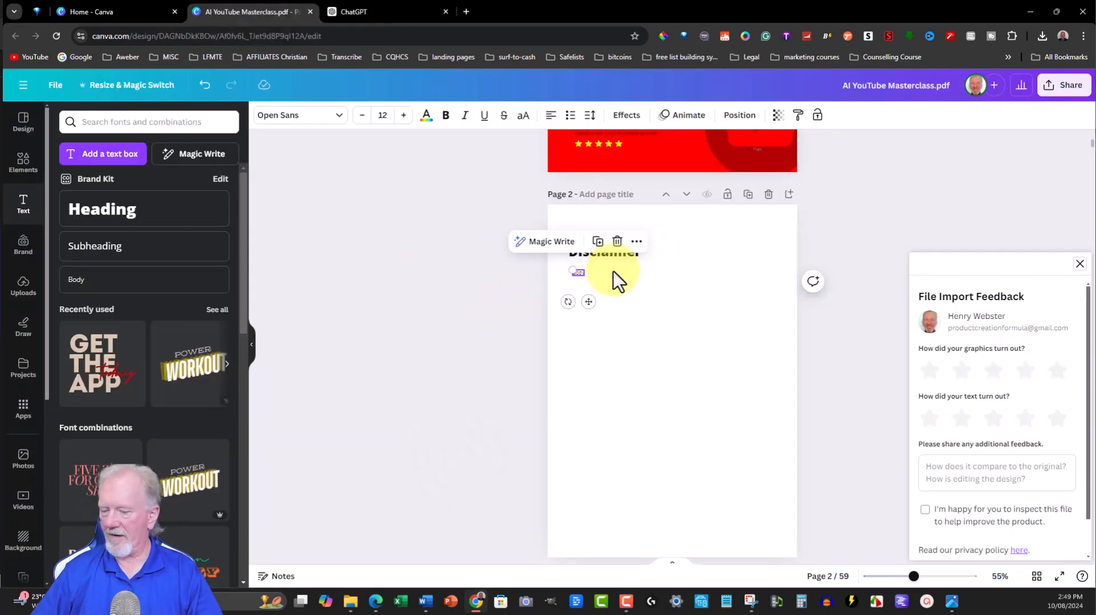
key(ctrl+v)
drag(604, 294, 560, 296)
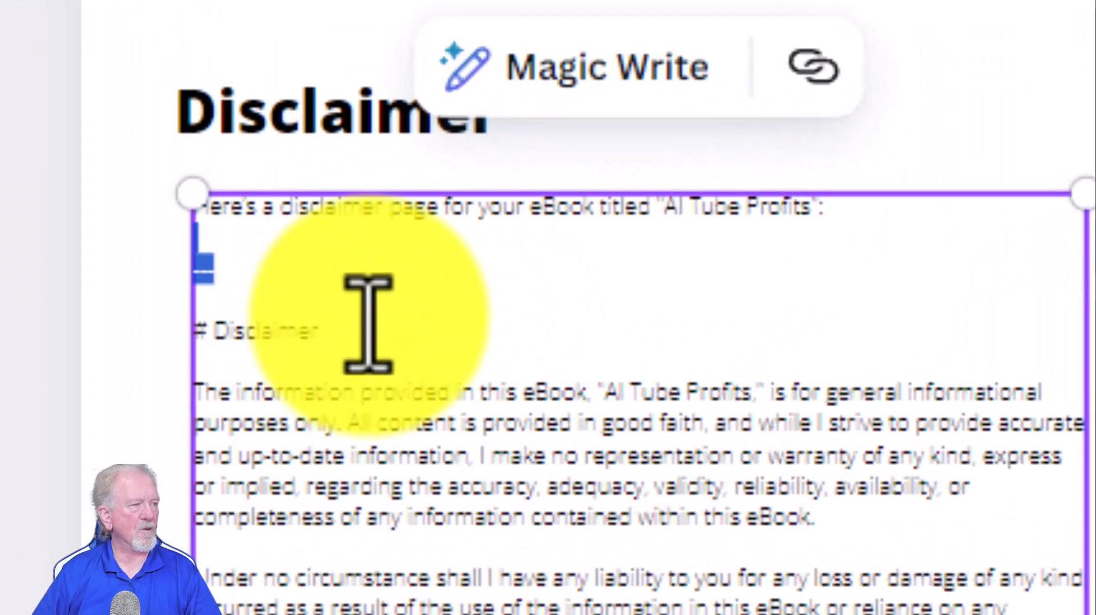
drag(489, 307, 384, 238)
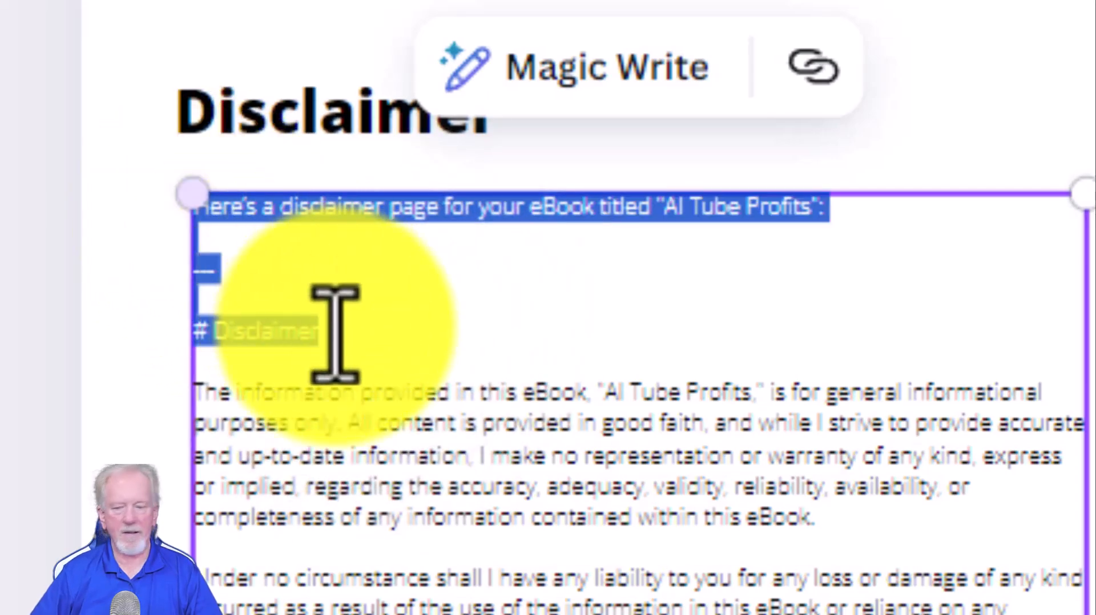
key(BackSpace)
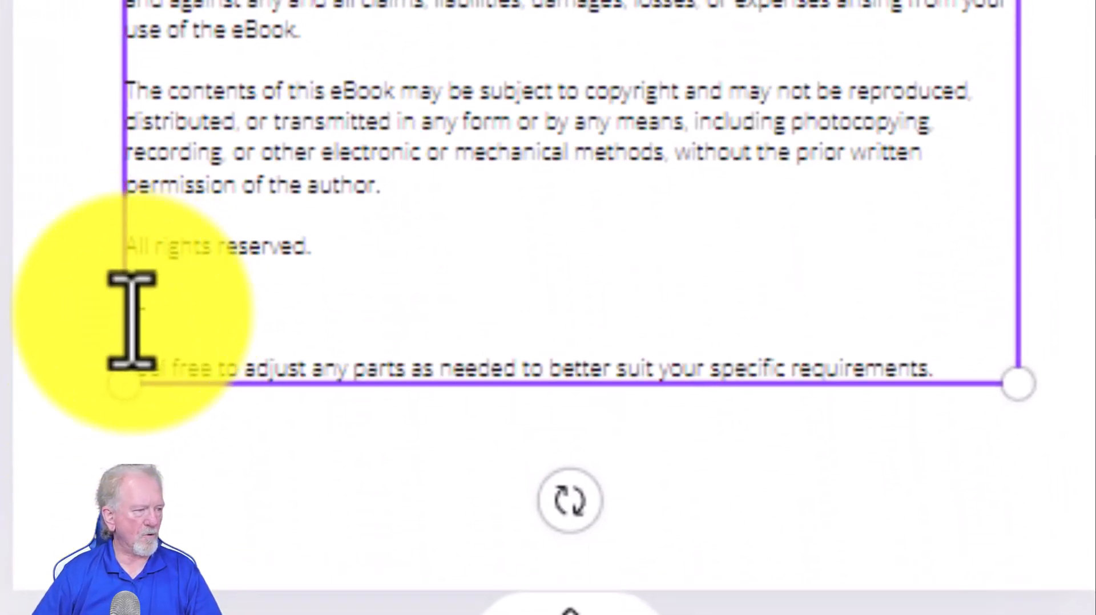
Delete the dash line and the closing "Feel free to adjust any parts" sentence from the end of the disclaimer text
drag(131, 318, 965, 474)
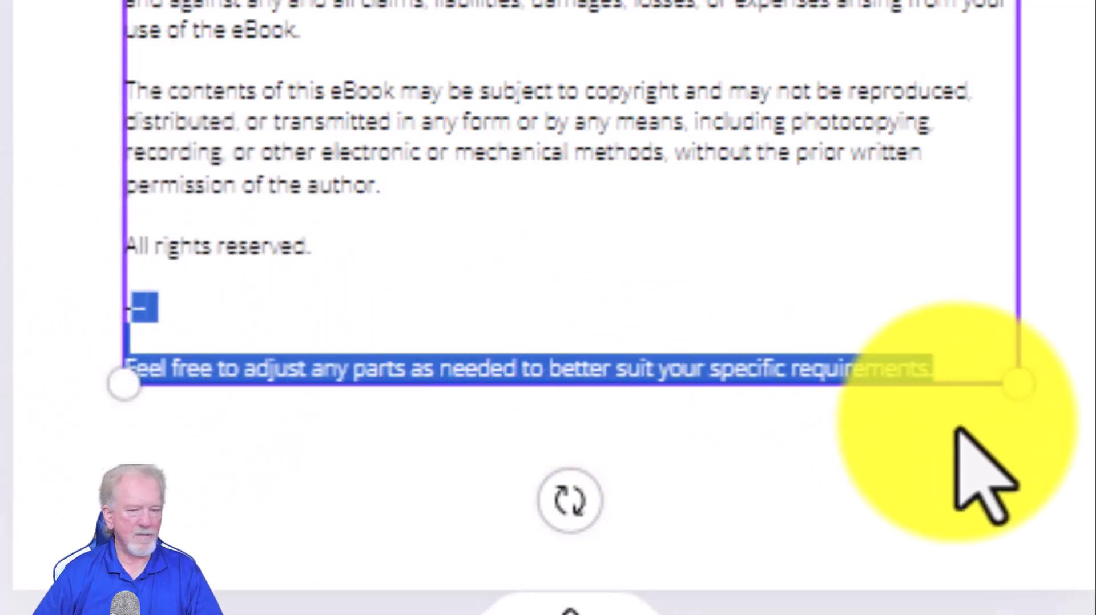
key(BackSpace)
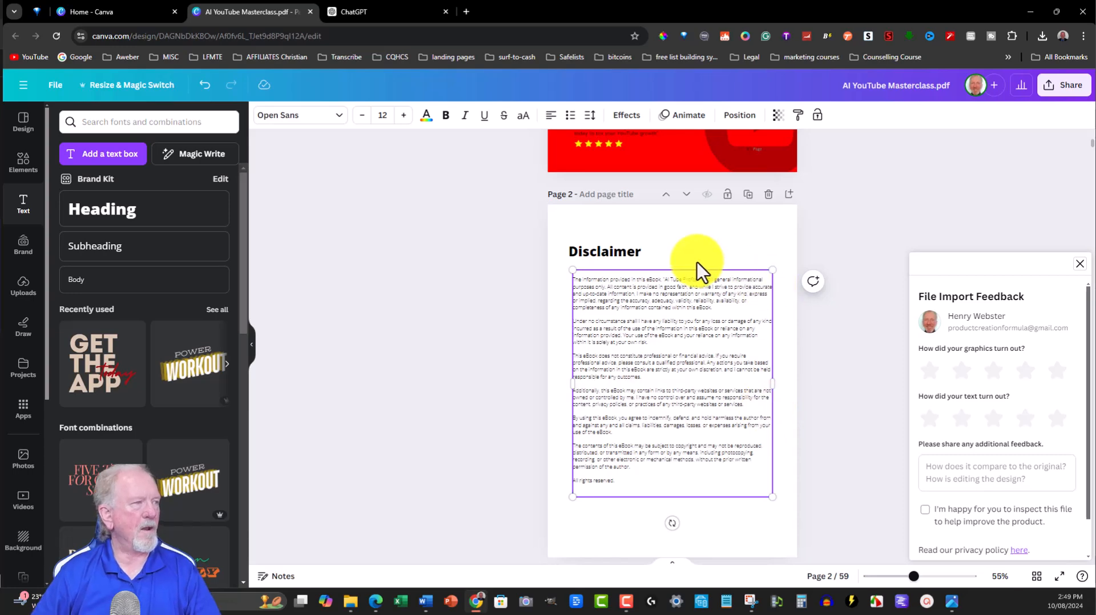
click(698, 262)
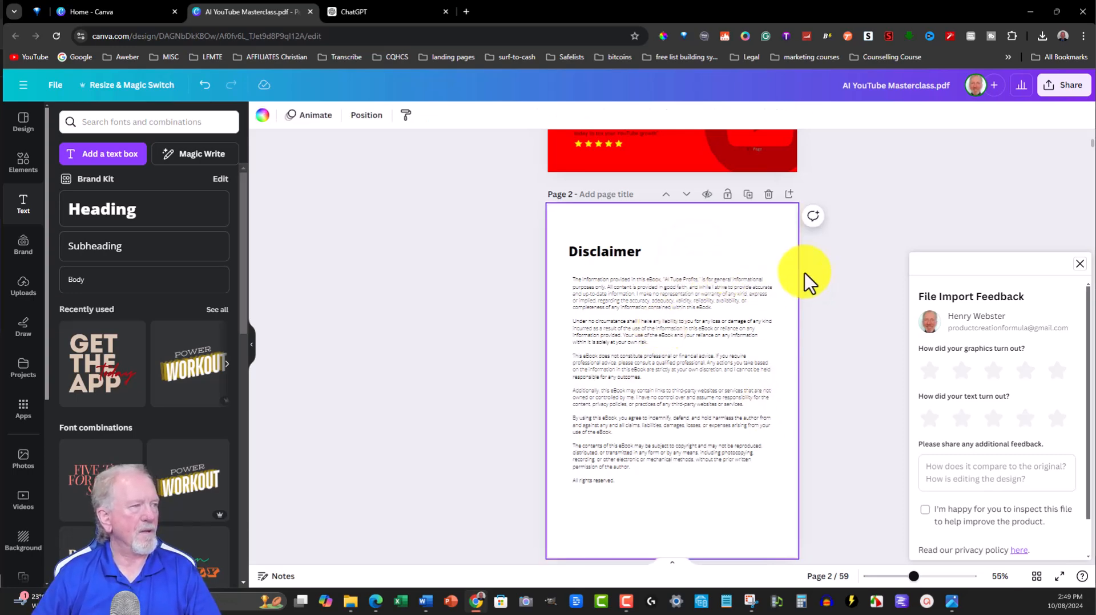
Go to the Chapter 1 cover on page 3 and select its background image
scroll(782, 277, down, 6)
scroll(781, 279, down, 3)
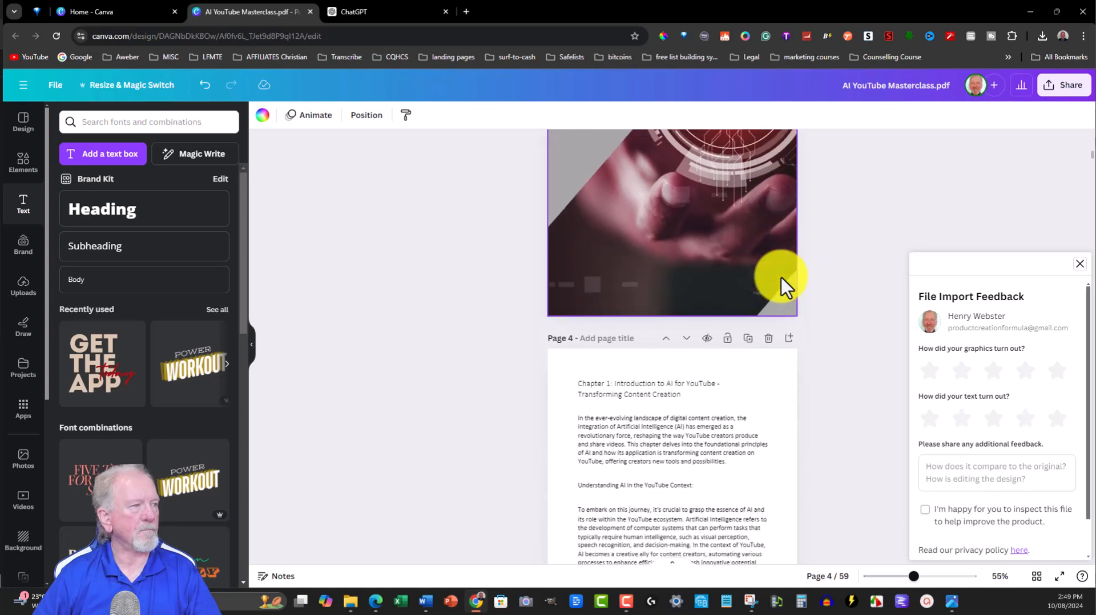
scroll(725, 264, up, 3)
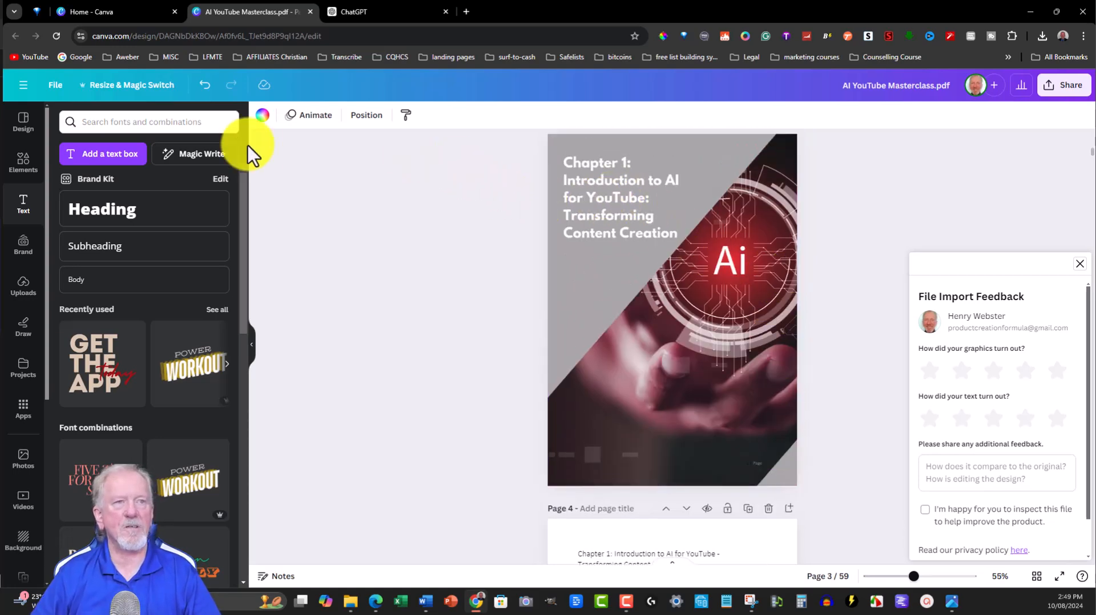
click(648, 190)
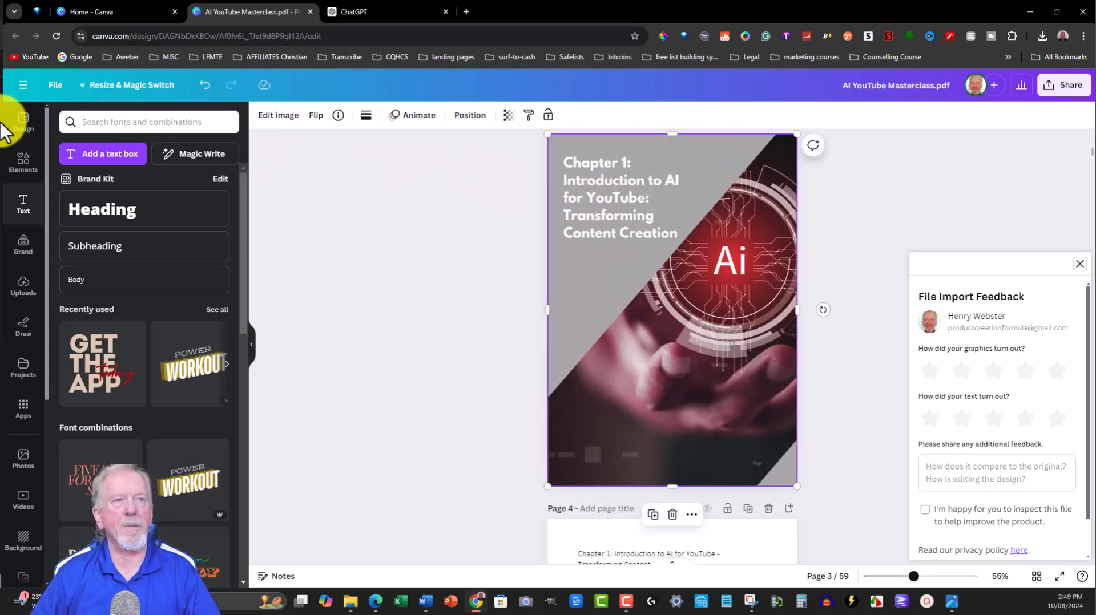
Browse the design templates for "ai" and open the Artificial Intelligence Vocabulary Posters set in blue and pink 3D neon style
click(20, 123)
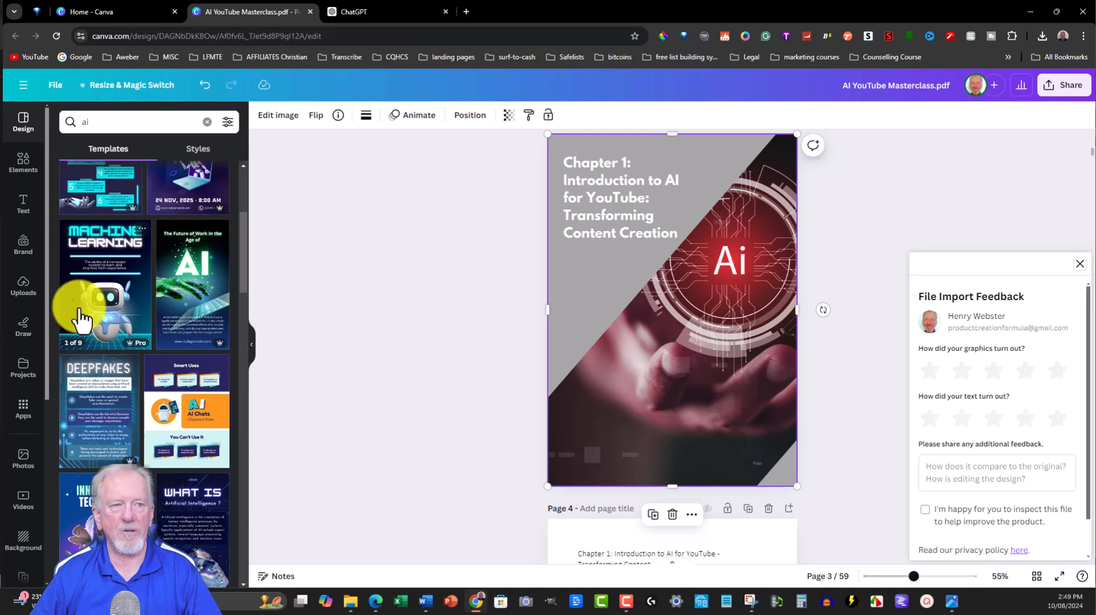
scroll(197, 408, down, 1)
scroll(196, 406, down, 3)
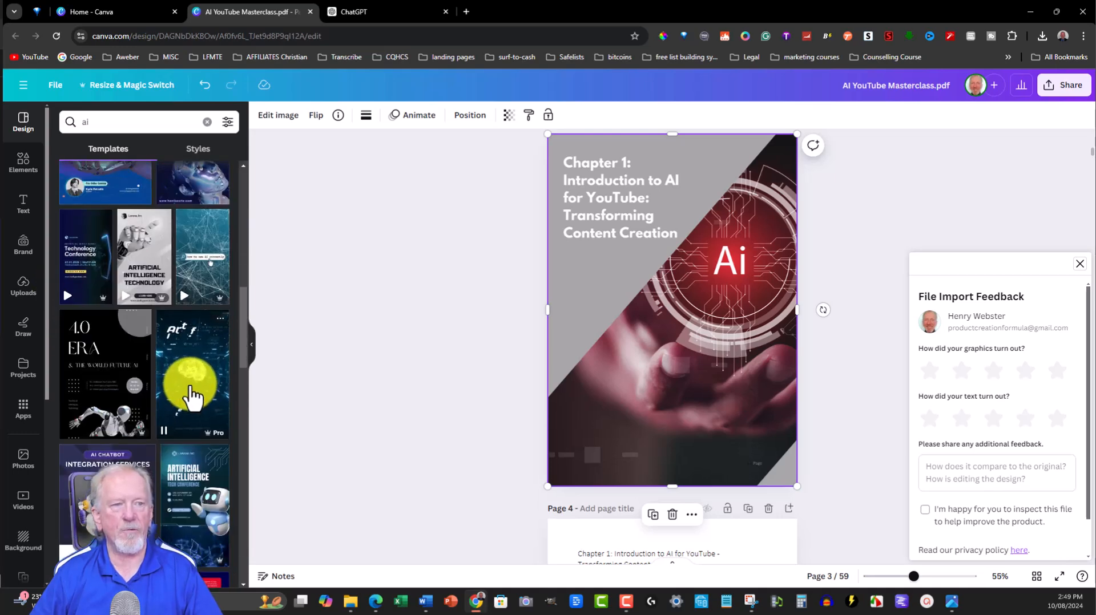
scroll(189, 394, down, 3)
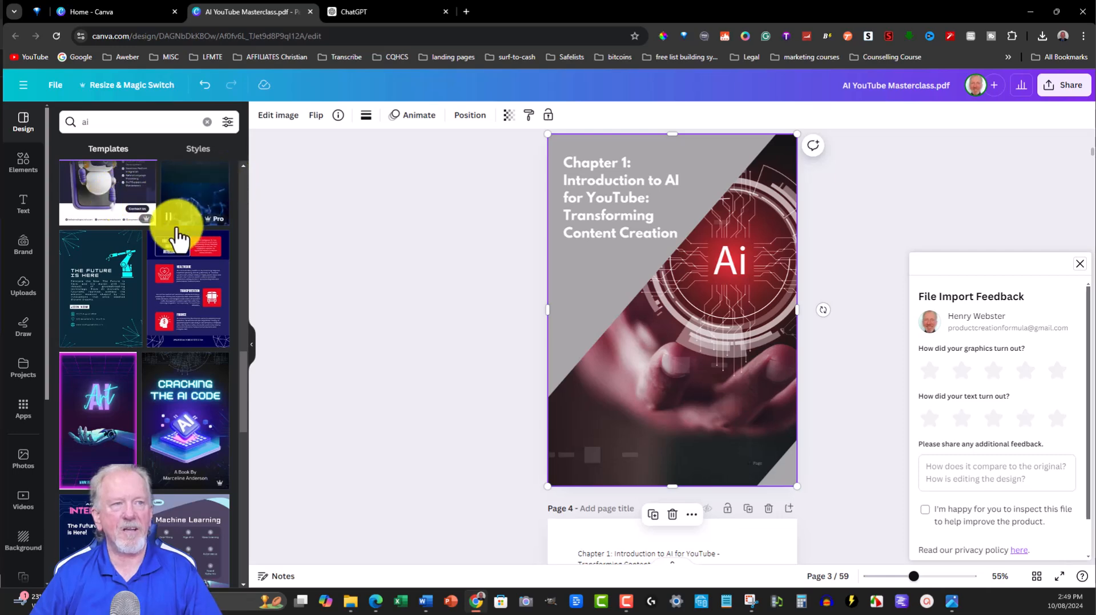
scroll(107, 328, down, 6)
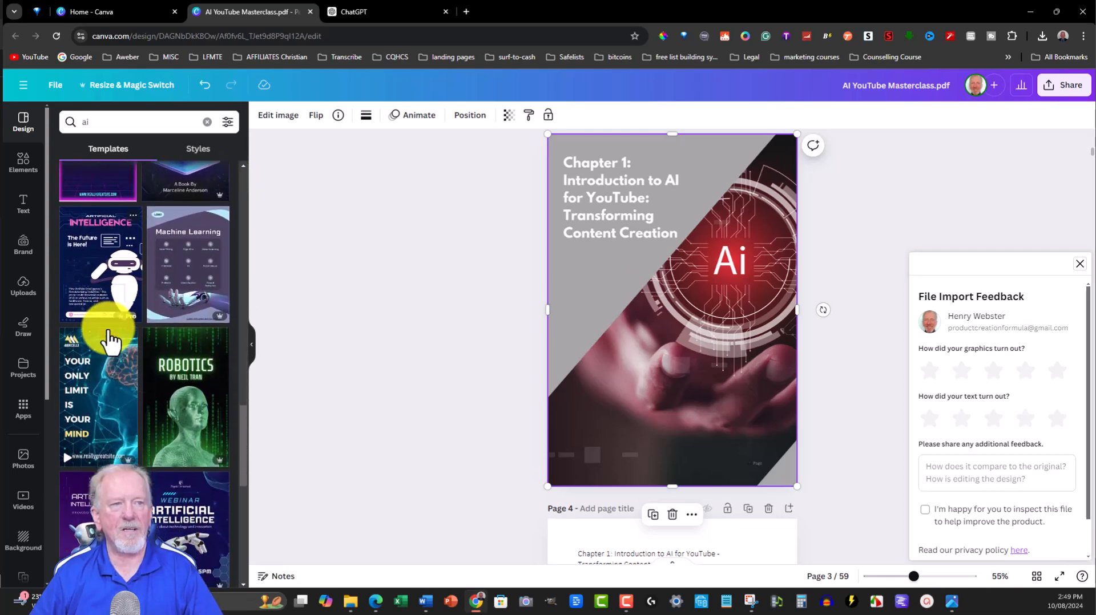
scroll(109, 331, up, 6)
scroll(109, 331, down, 10)
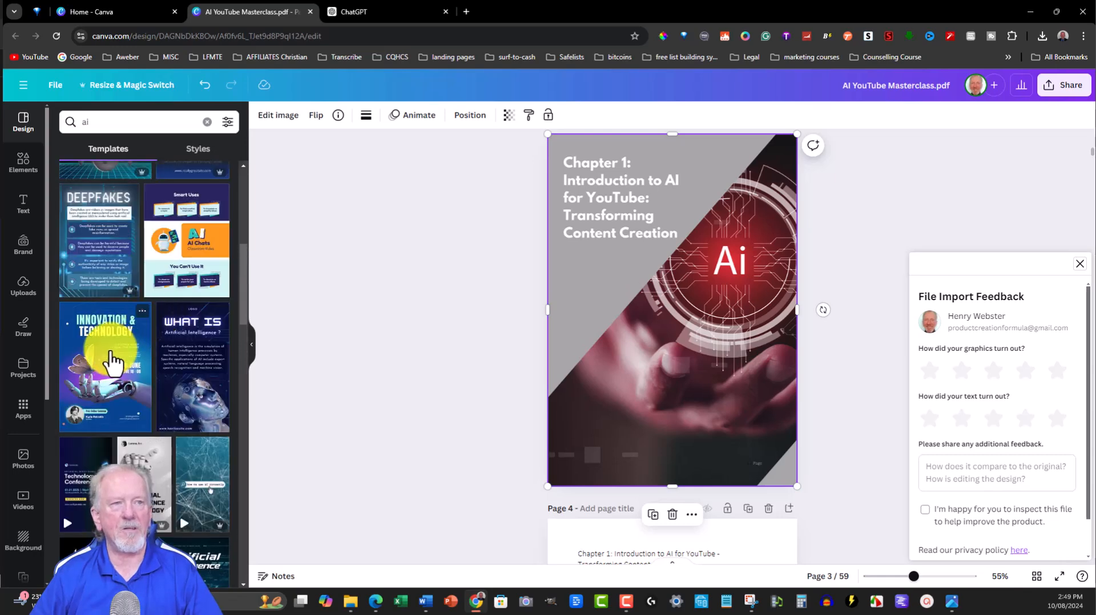
scroll(111, 359, up, 3)
click(90, 267)
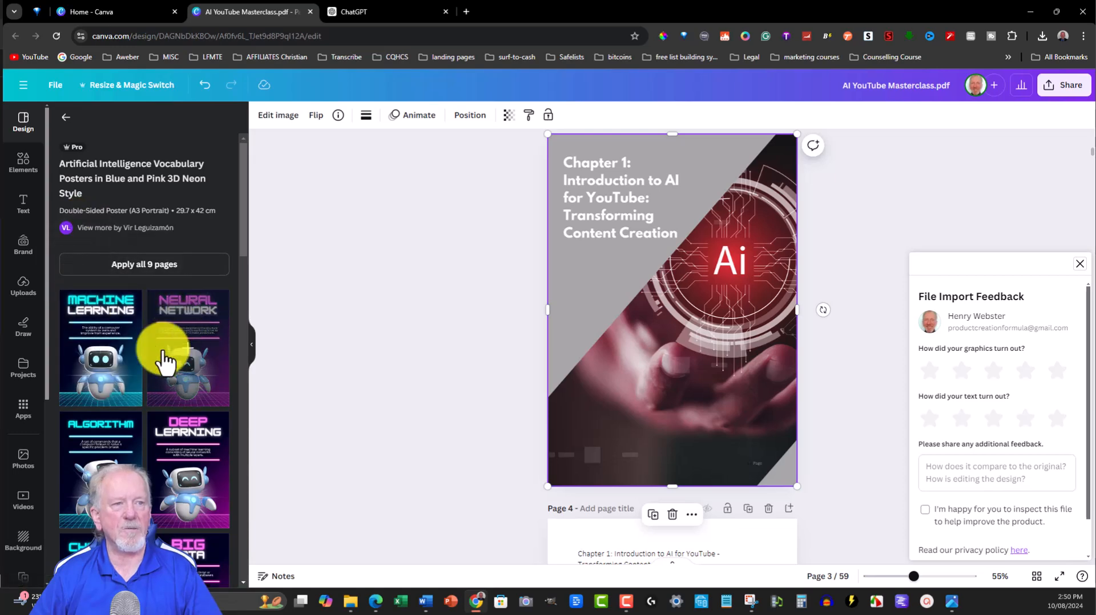
scroll(127, 416, down, 4)
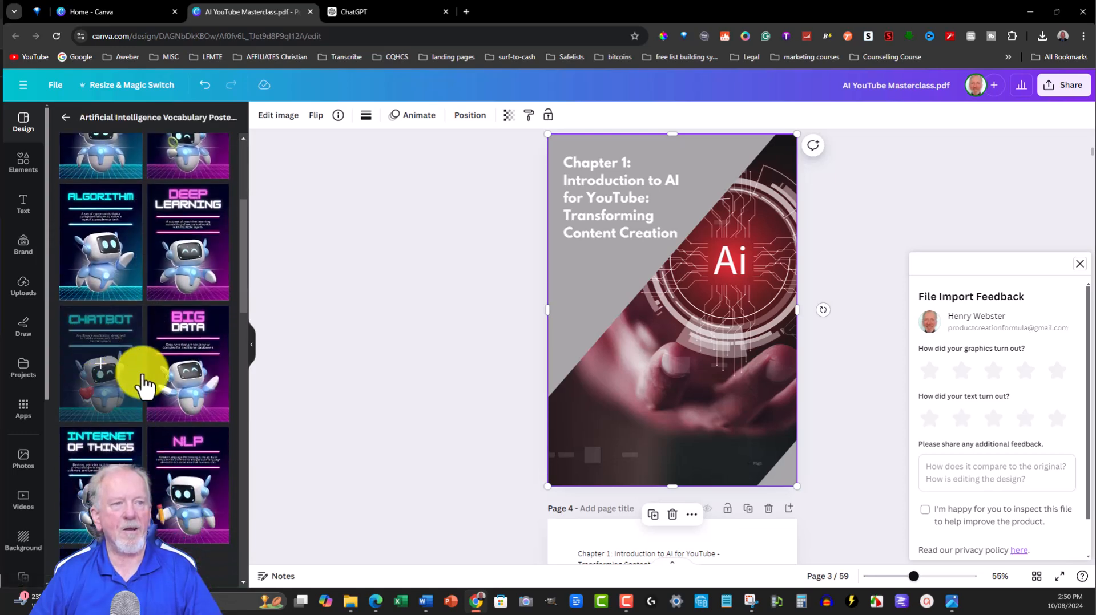
scroll(128, 391, down, 3)
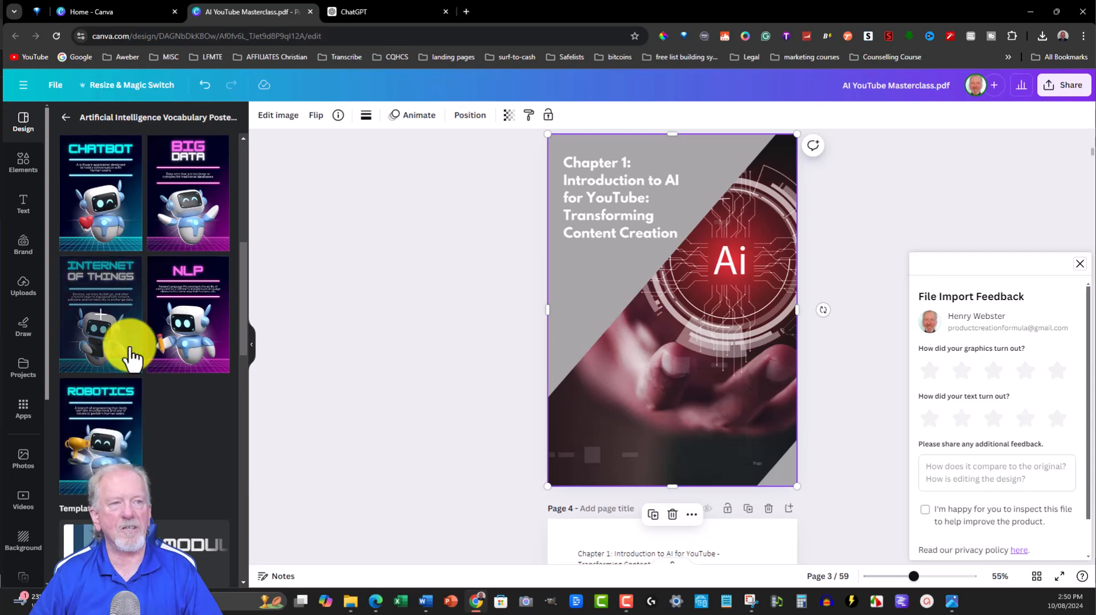
scroll(129, 354, up, 7)
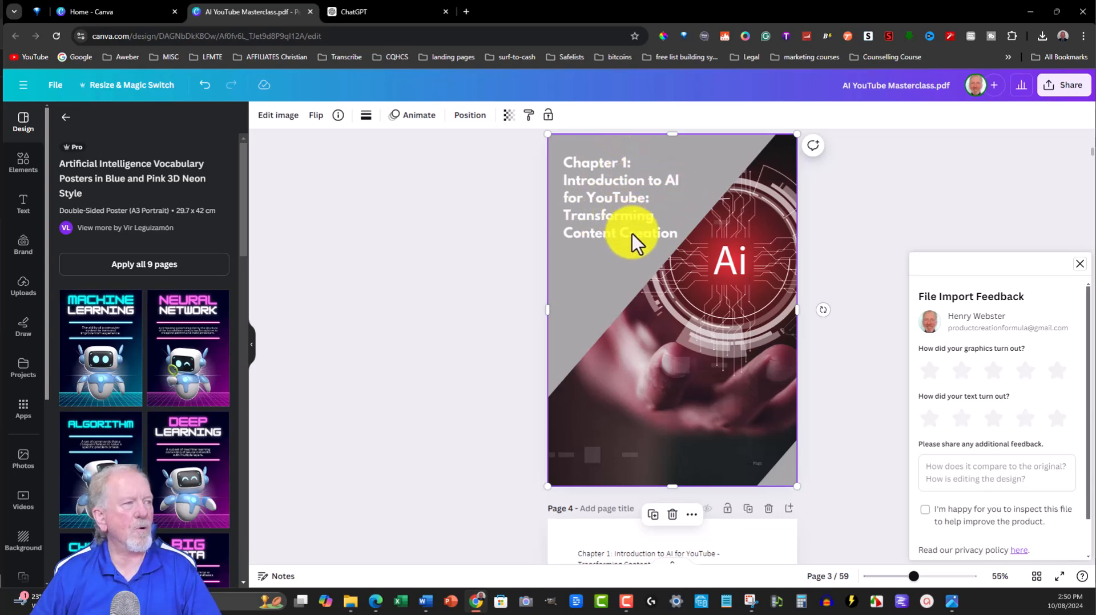
Rewrite the Chapter 1 heading and introduction text box on page 4 with Magic Write
scroll(632, 238, down, 5)
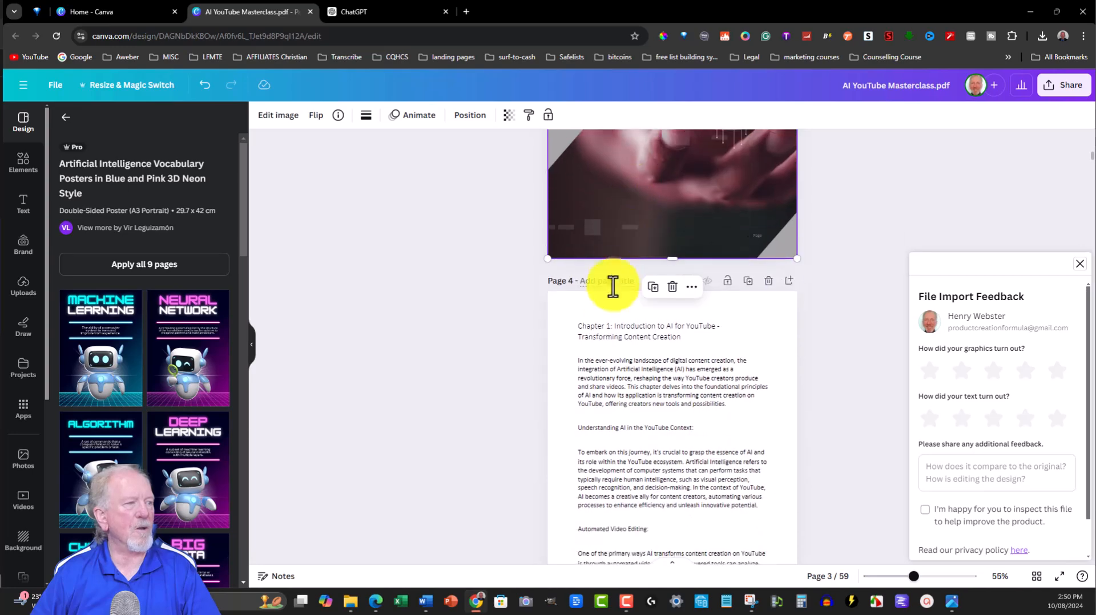
click(631, 331)
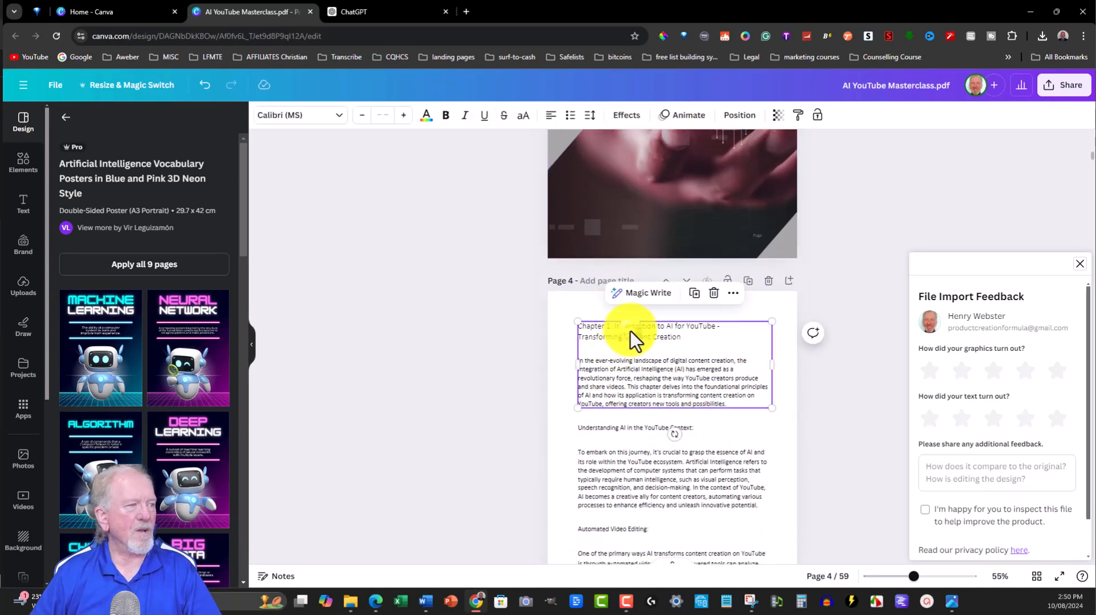
click(649, 295)
click(651, 368)
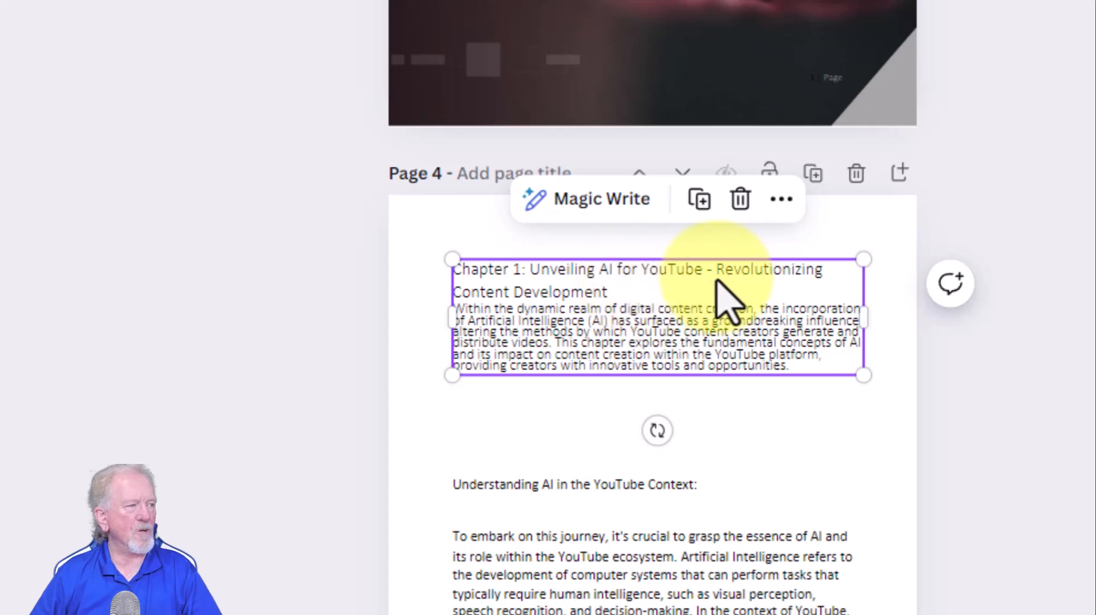
Copy the words "Chapter 1: Unveiling AI for YouTube" from the rewritten heading on page 4
double_click(701, 268)
click(700, 268)
drag(700, 268, 460, 269)
right_click(560, 274)
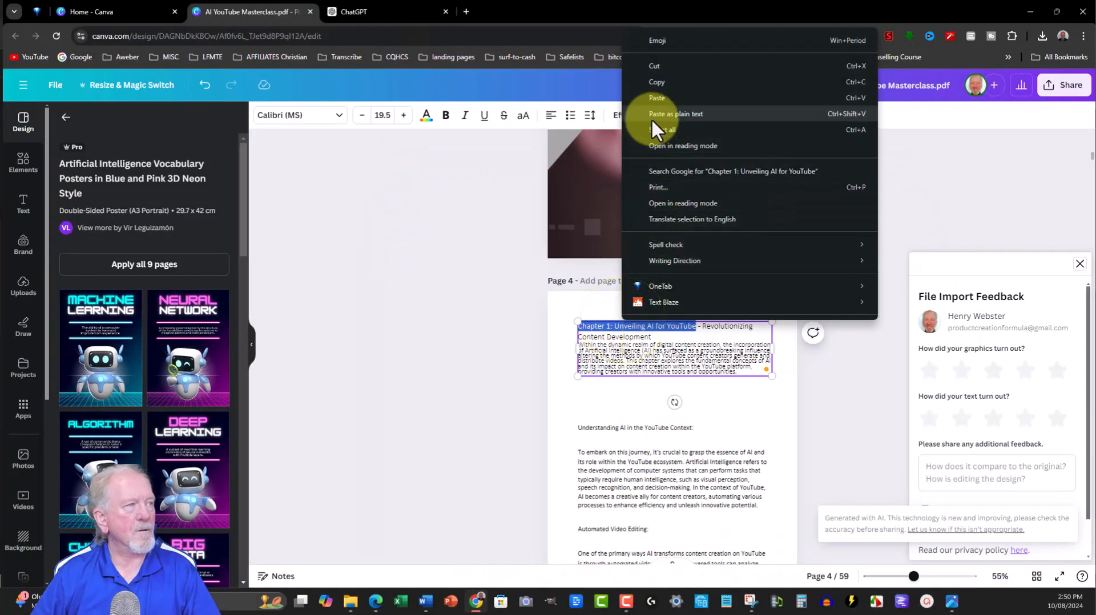
click(654, 82)
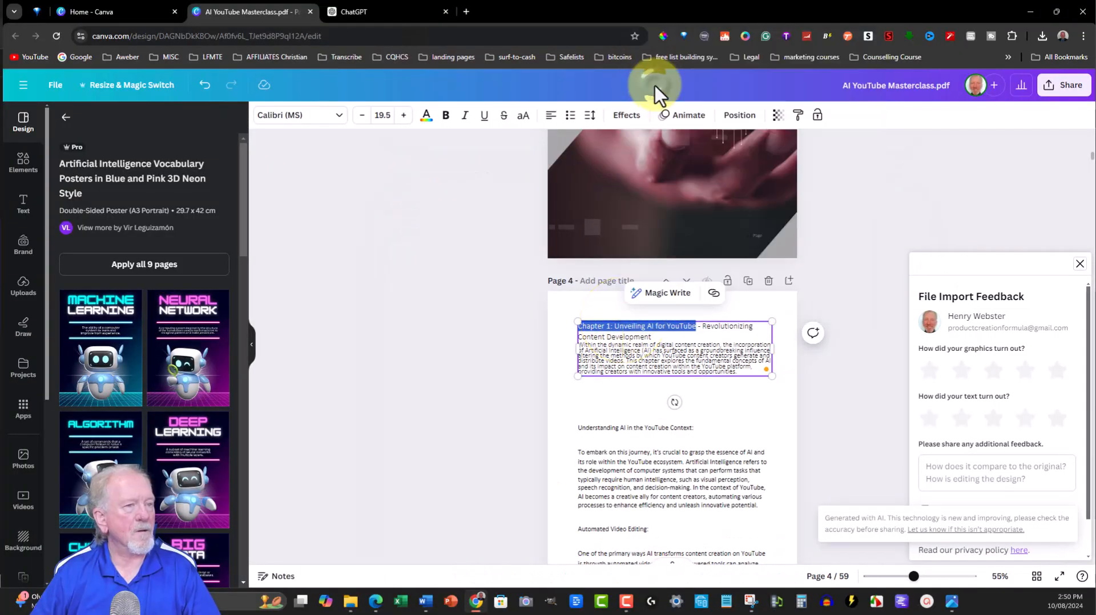
Replace the Chapter 1 cover on page 3 with the Neural Network poster from the template set
click(196, 332)
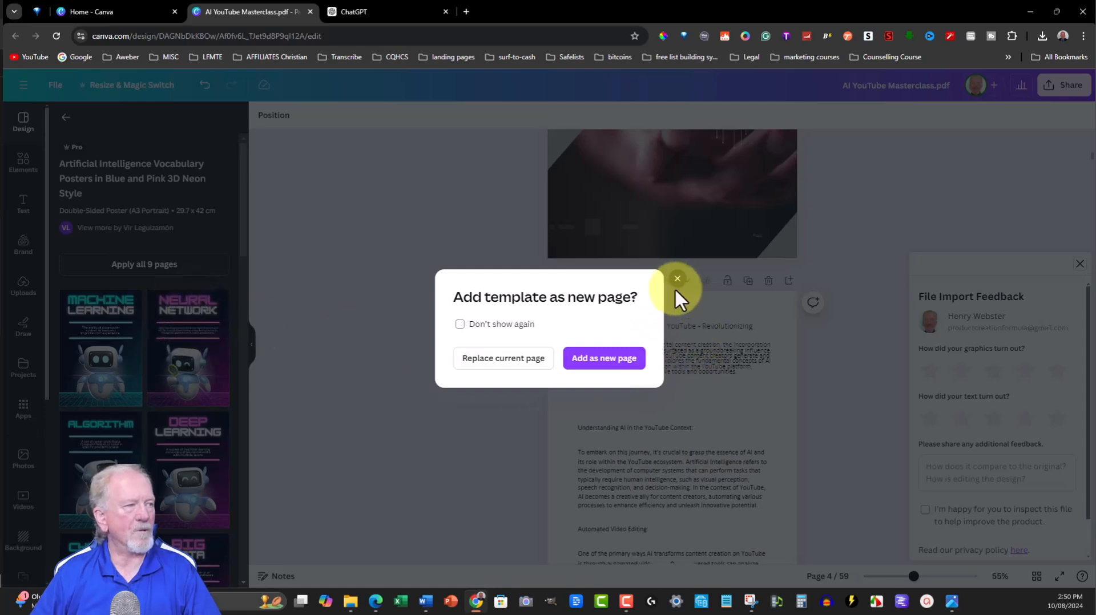
click(677, 280)
click(624, 188)
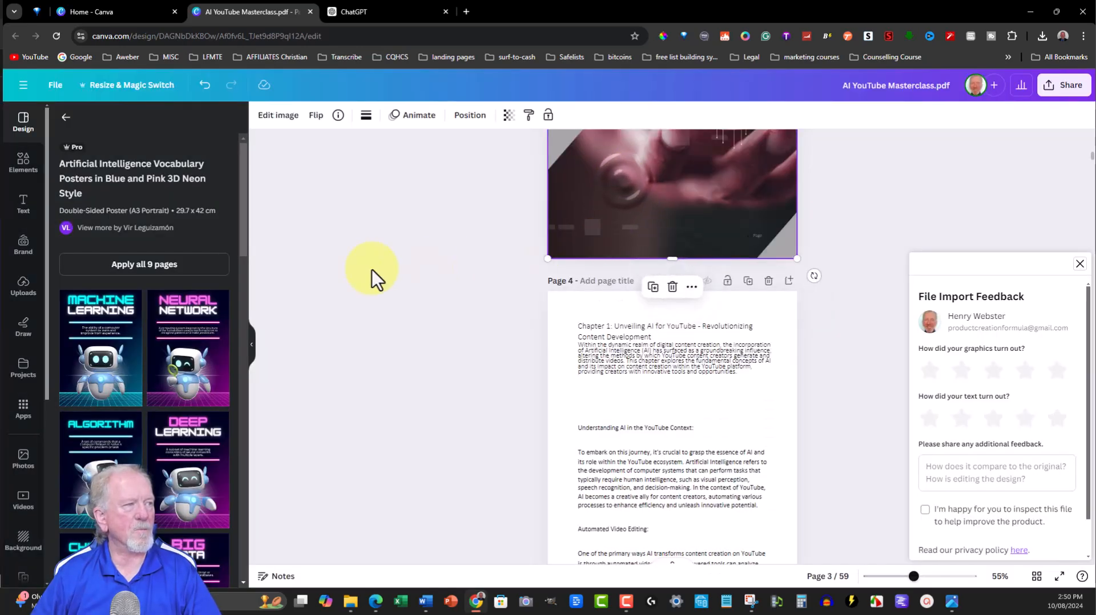
scroll(400, 274, up, 5)
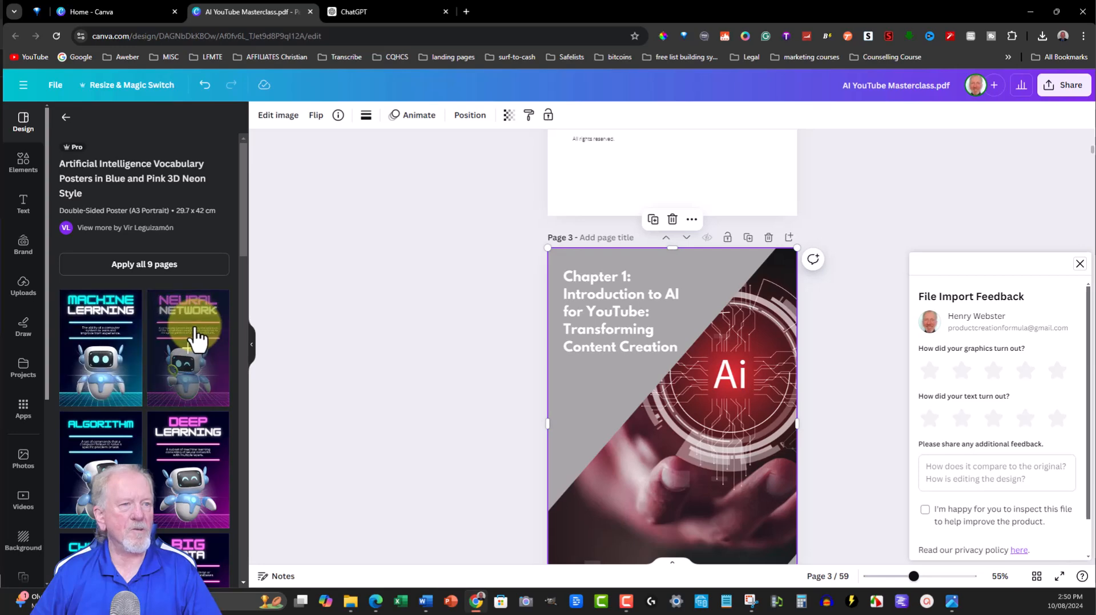
click(196, 335)
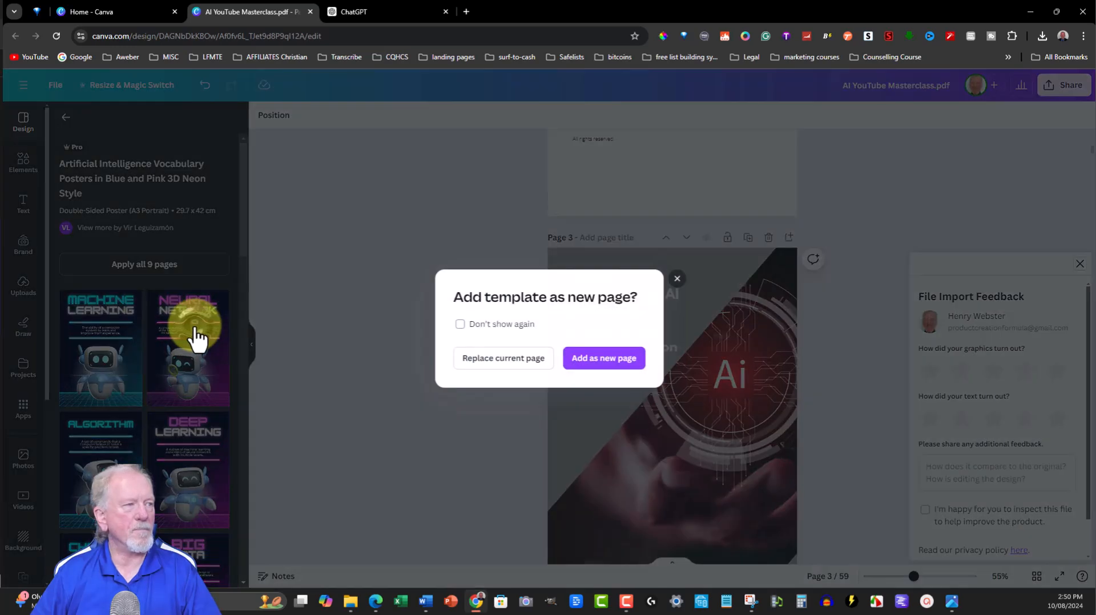
click(509, 359)
Change the title word "NEURAL" to "CHAPTER" and widen its text box on both sides to fit one line across the page
click(604, 280)
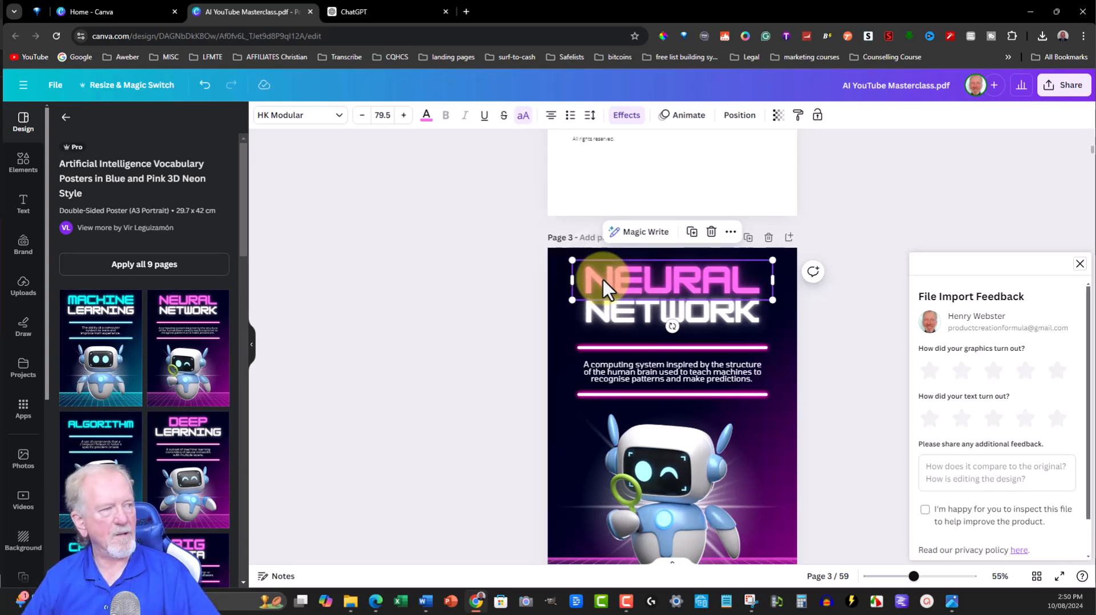
double_click(602, 278)
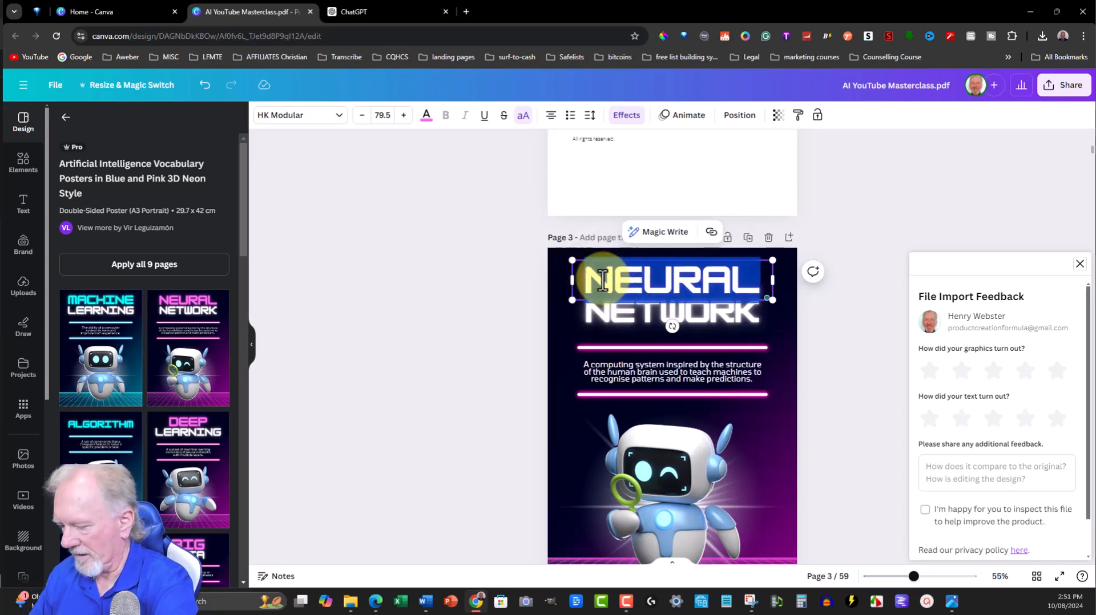
text(CHAPTER)
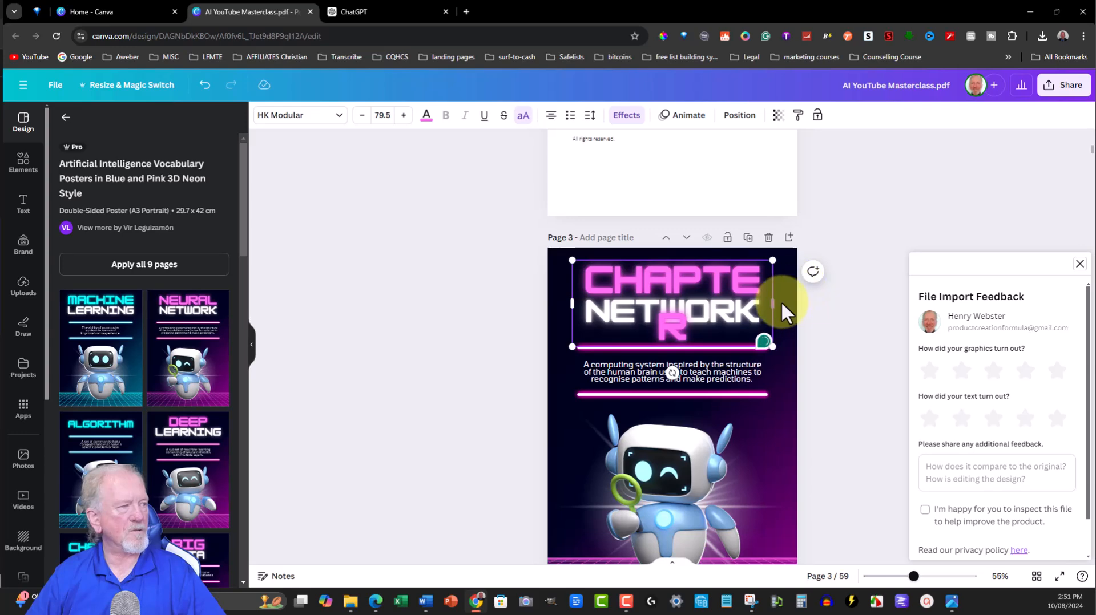
drag(774, 303, 796, 303)
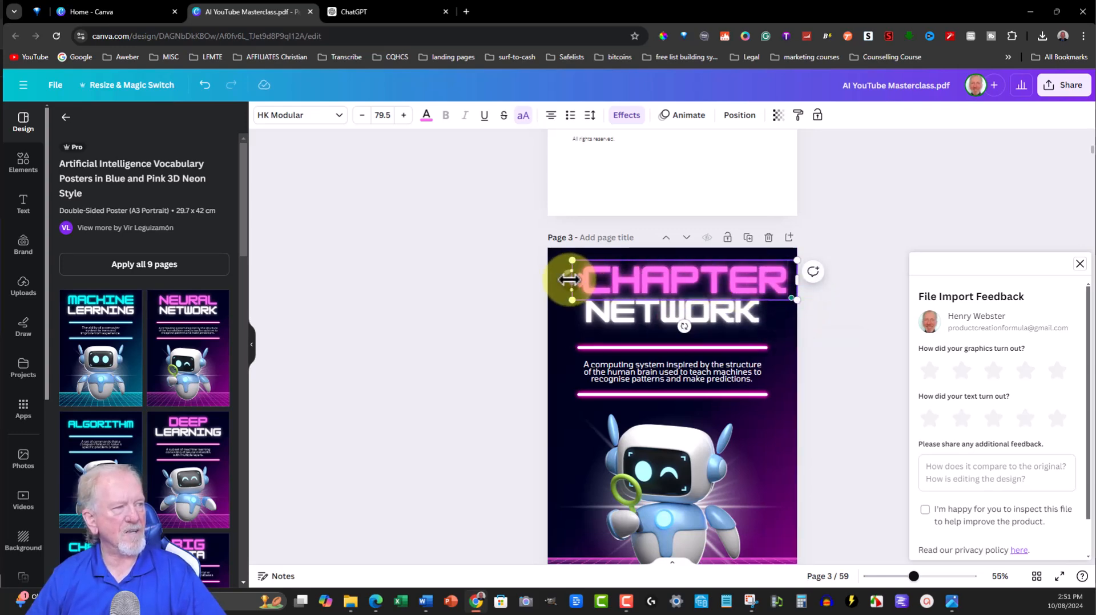
drag(570, 279, 545, 278)
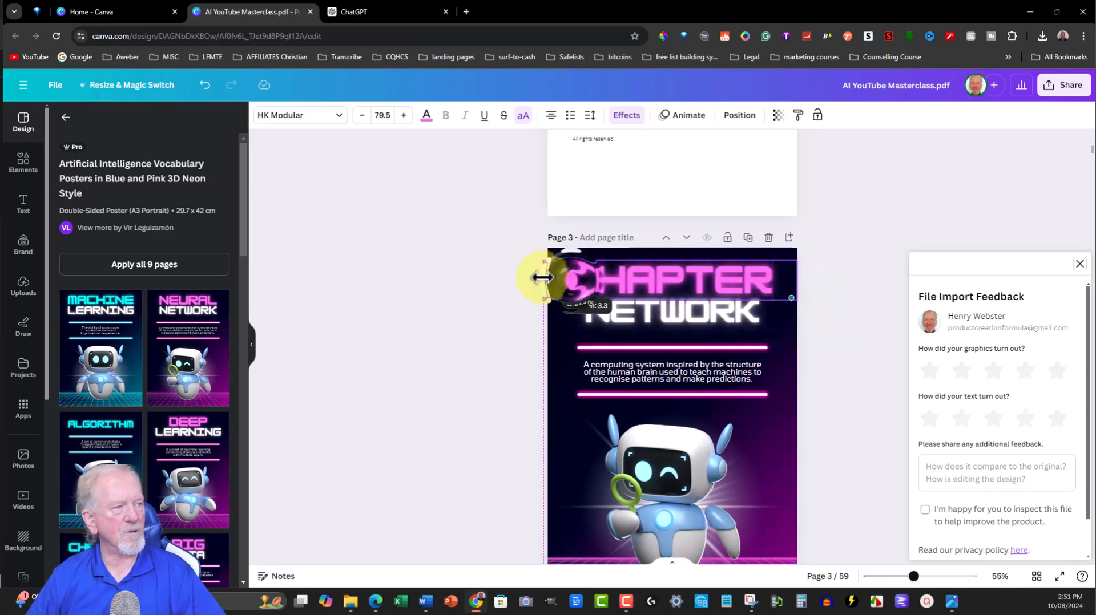
Replace "NETWORK" with "1" and the poster's description with the copied text "Chapter 1: Unveiling AI for YouTube"
double_click(668, 311)
text(1)
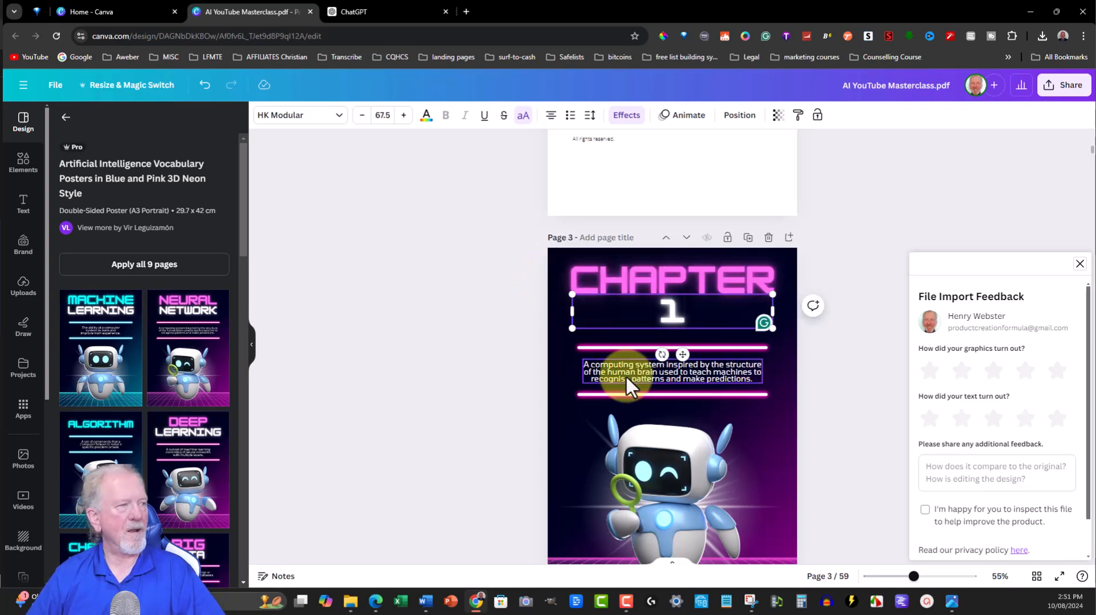
double_click(627, 370)
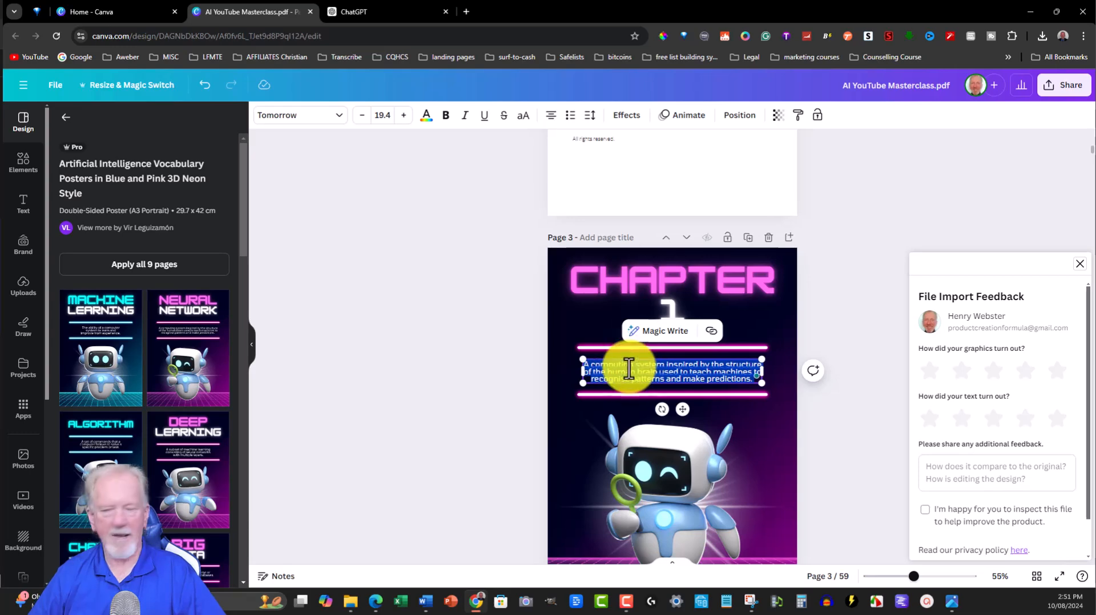
text(Chapter 1: Unveiling AI for YouTube)
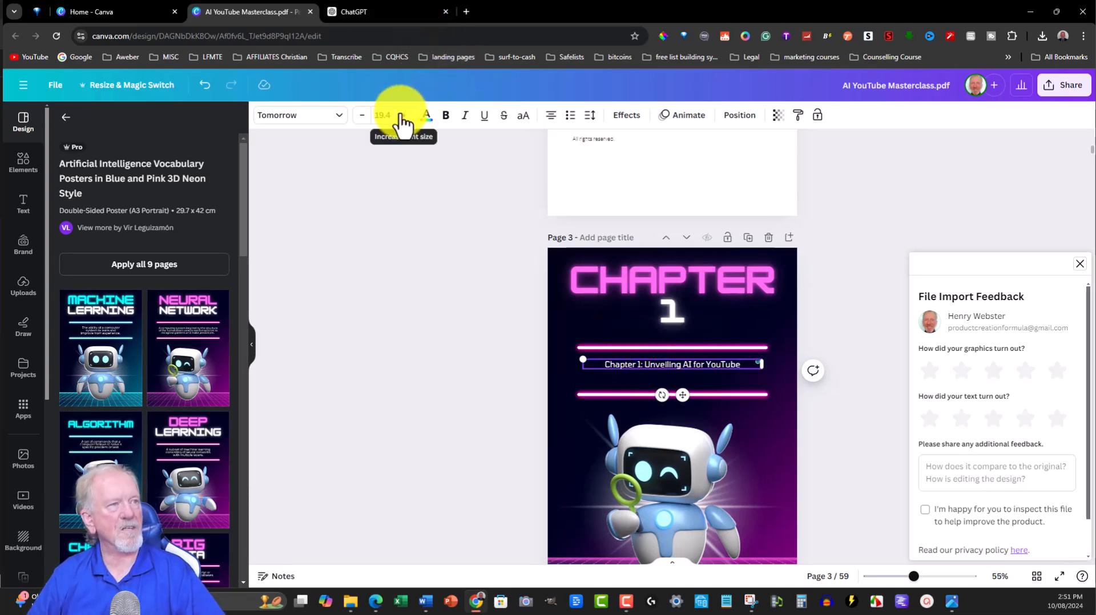
Set the chapter subtitle's font size to 35 and move it slightly up between the two neon lines
click(374, 115)
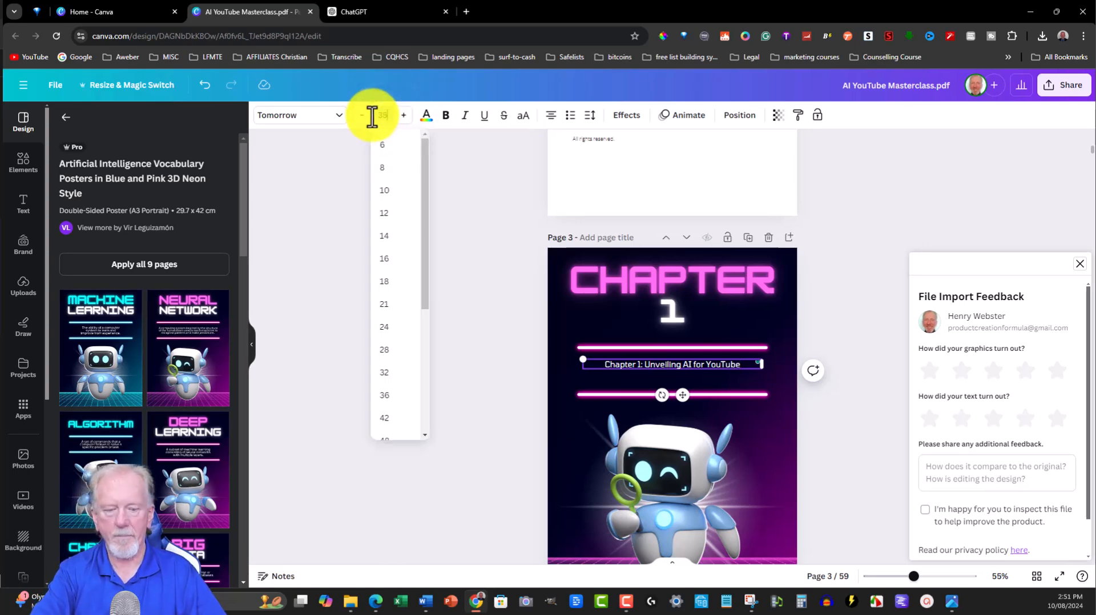
key(Return)
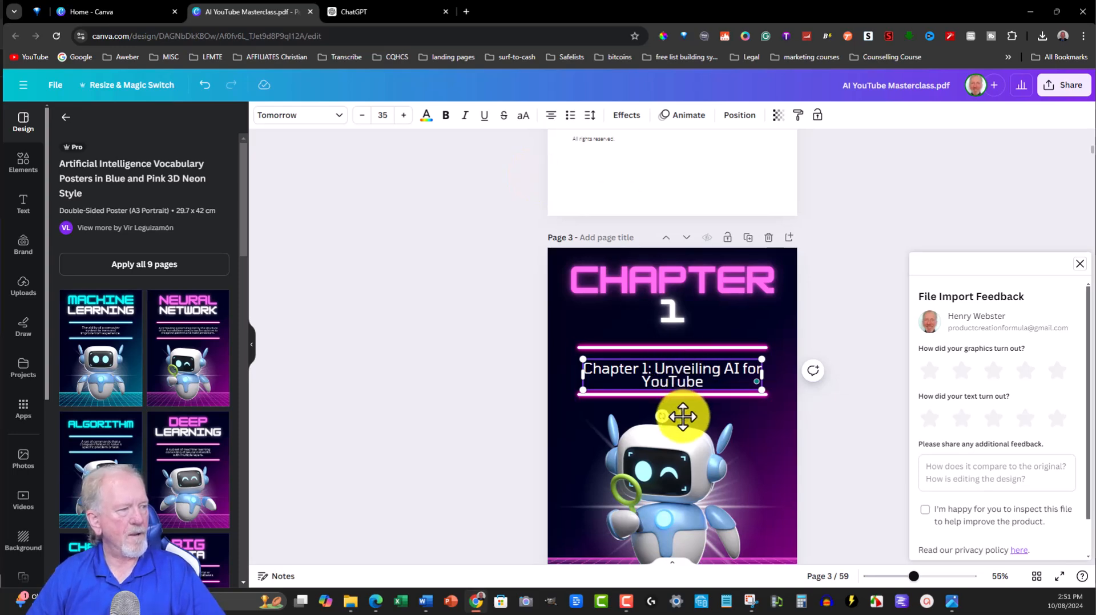
drag(682, 416, 682, 414)
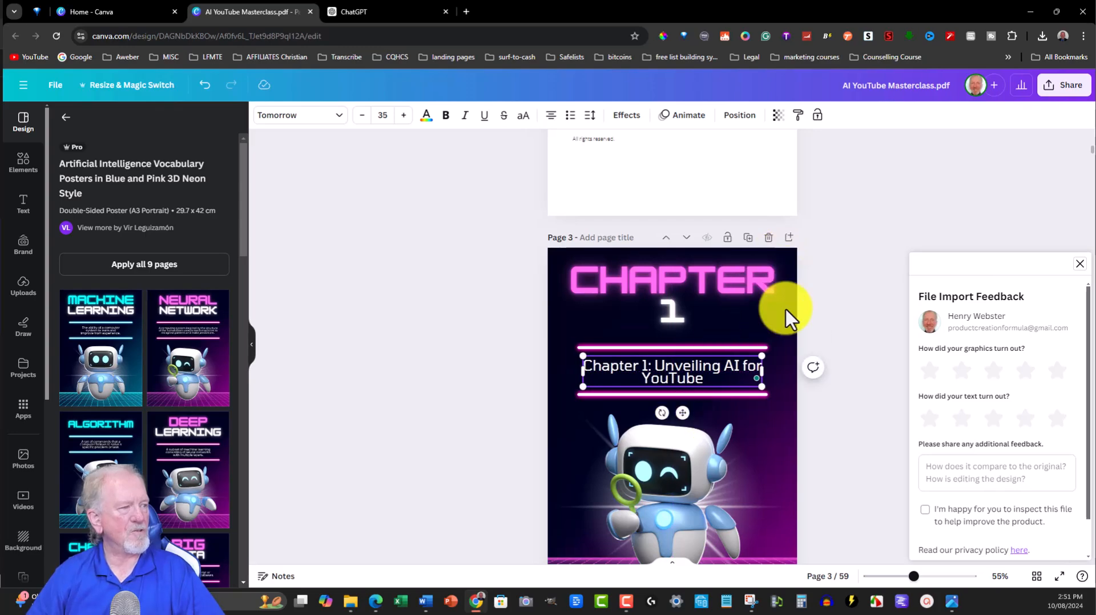
Set the line spacing of the Chapter 1 heading and introduction text box on page 4 to 1.4
scroll(786, 310, down, 7)
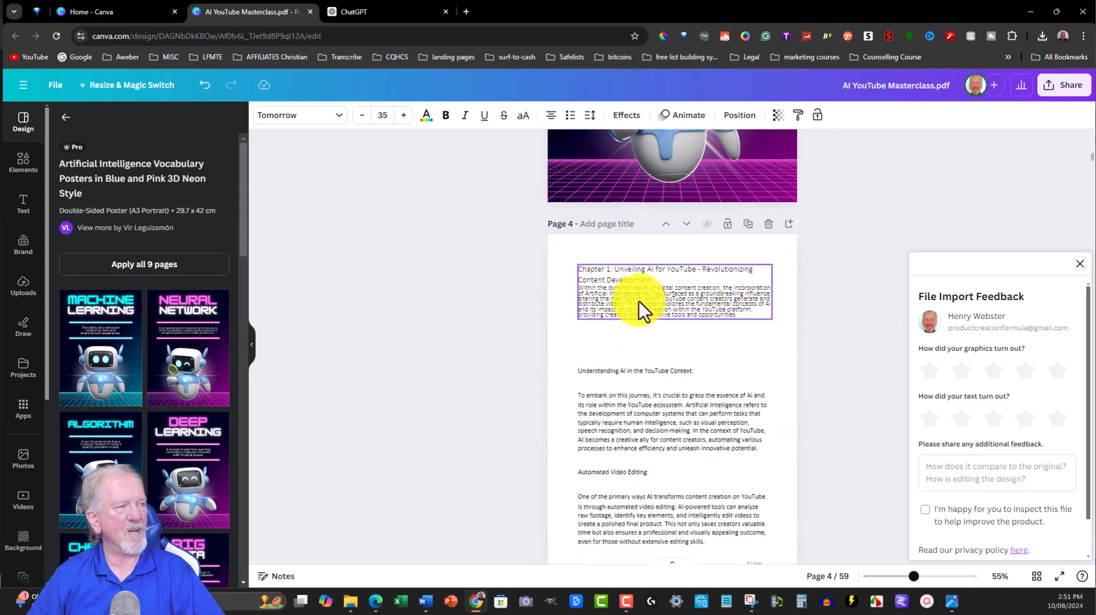
triple_click(588, 280)
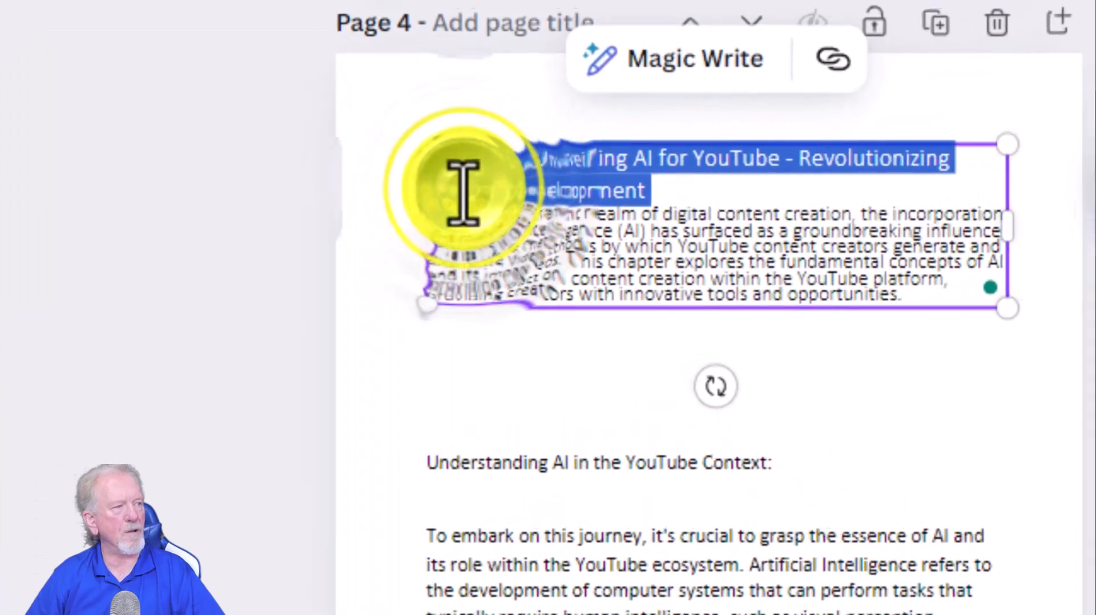
click(429, 175)
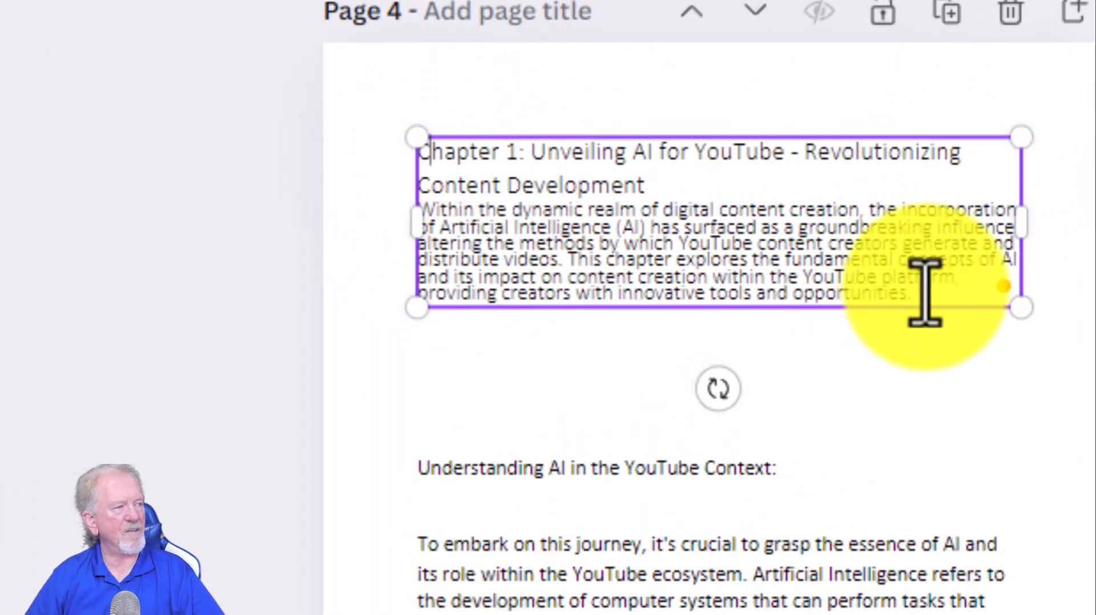
drag(905, 294, 403, 159)
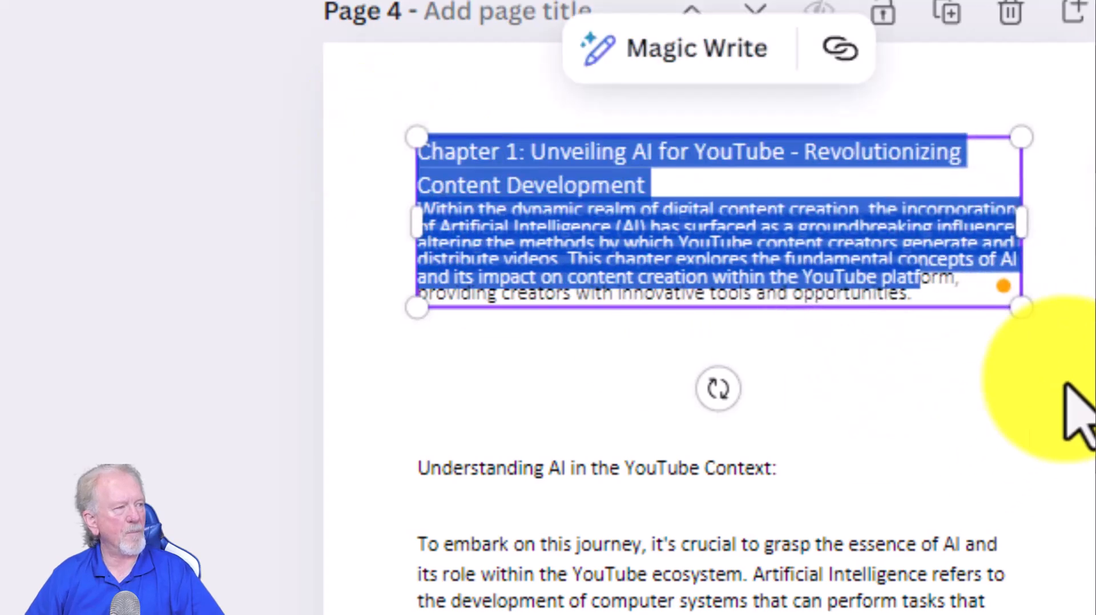
triple_click(924, 288)
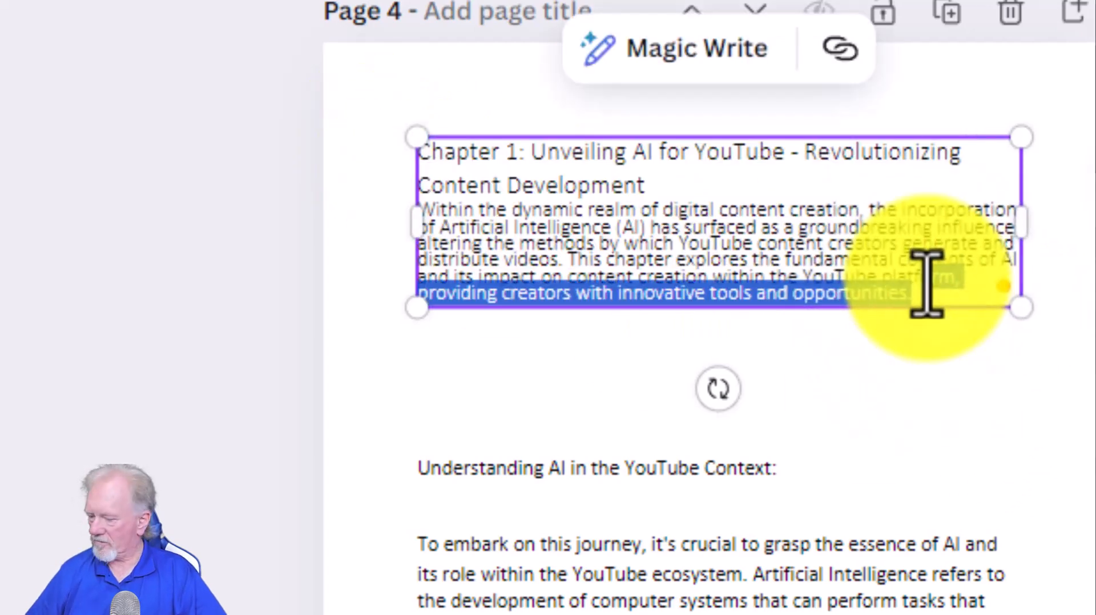
key(ctrl+a)
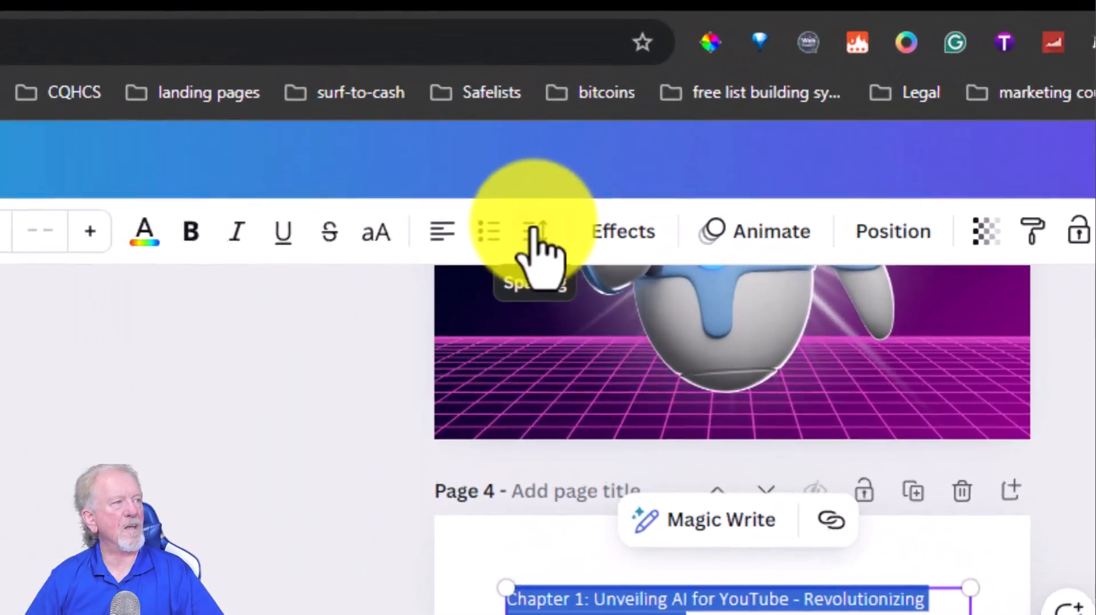
click(533, 232)
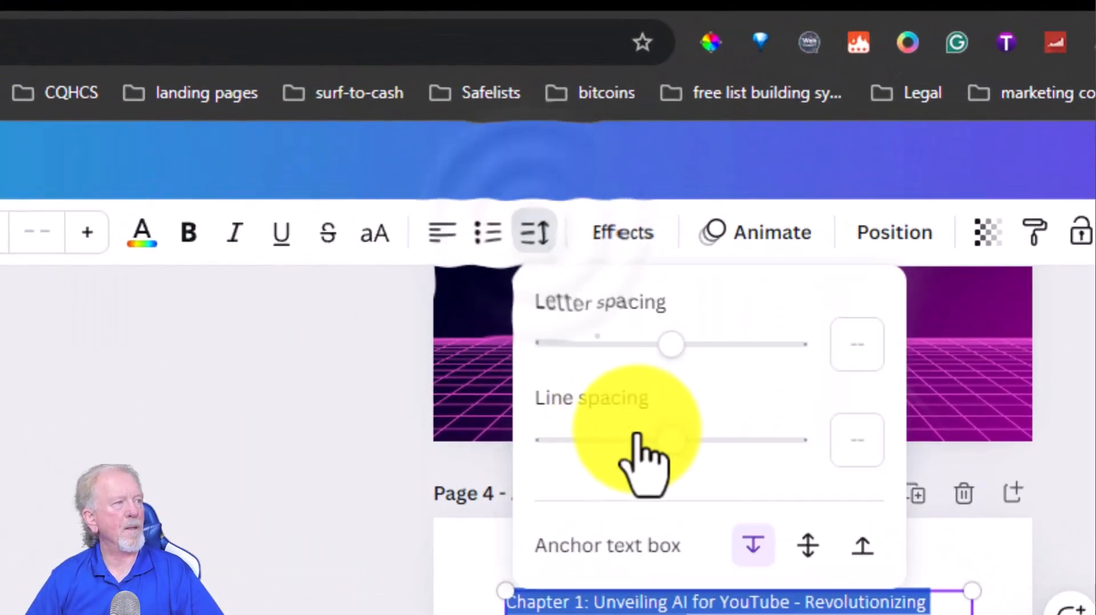
click(847, 448)
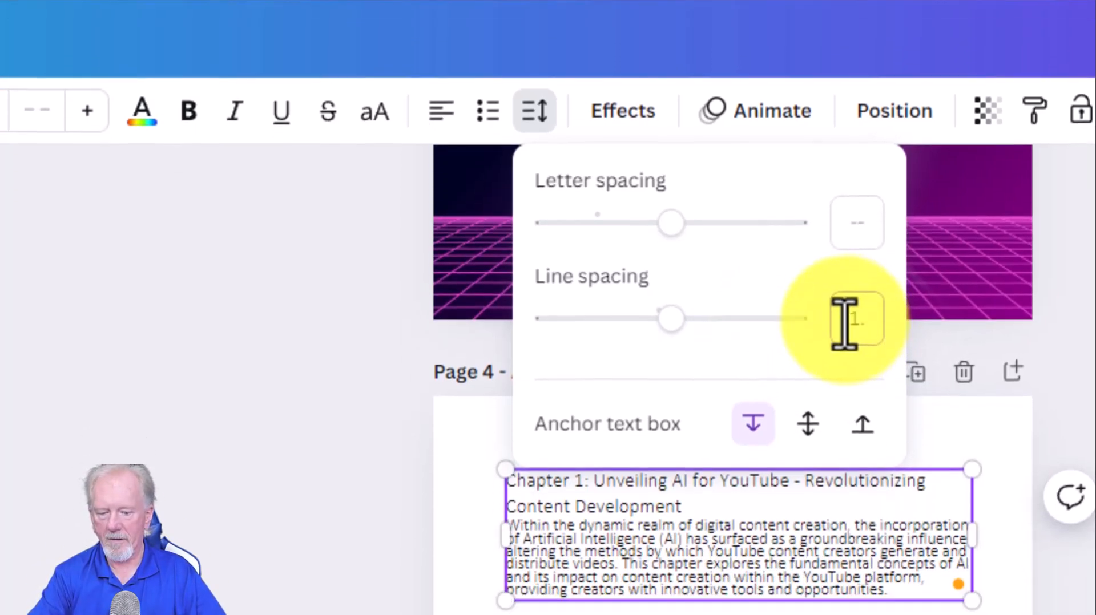
text(1.4)
key(Return)
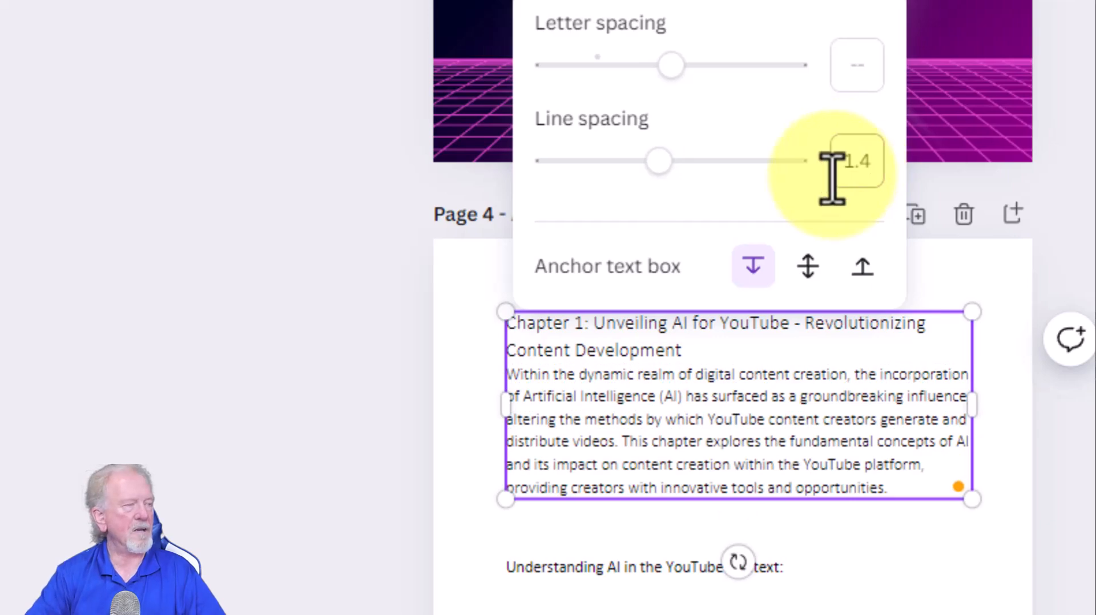
Insert a blank line between the Chapter 1 heading and its introduction on page 4, and set the introduction's line spacing to 1.3
click(705, 346)
key(Return)
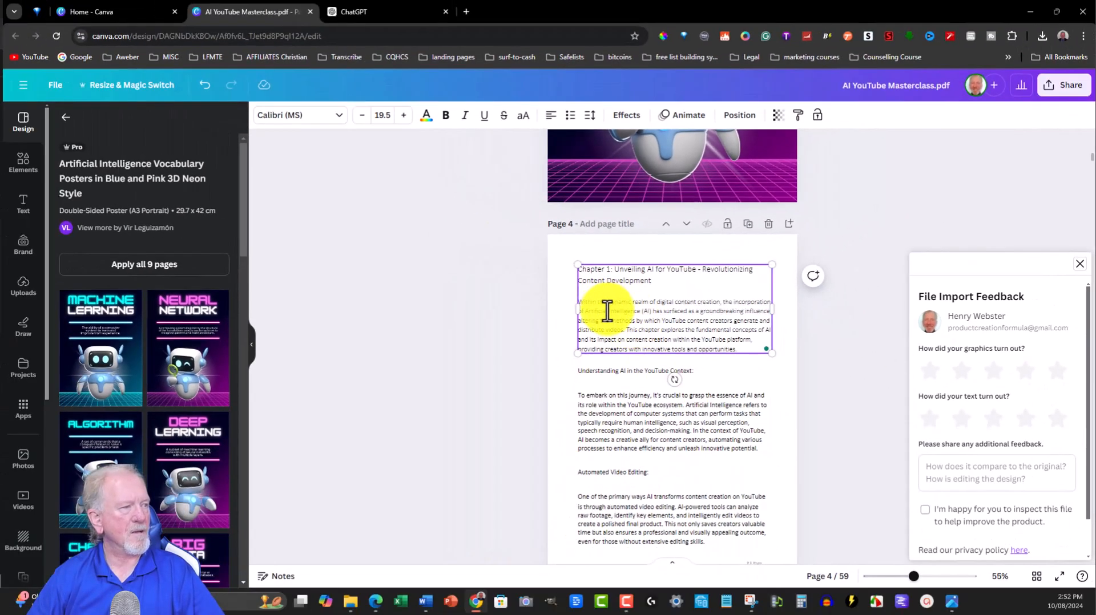
drag(746, 351, 576, 265)
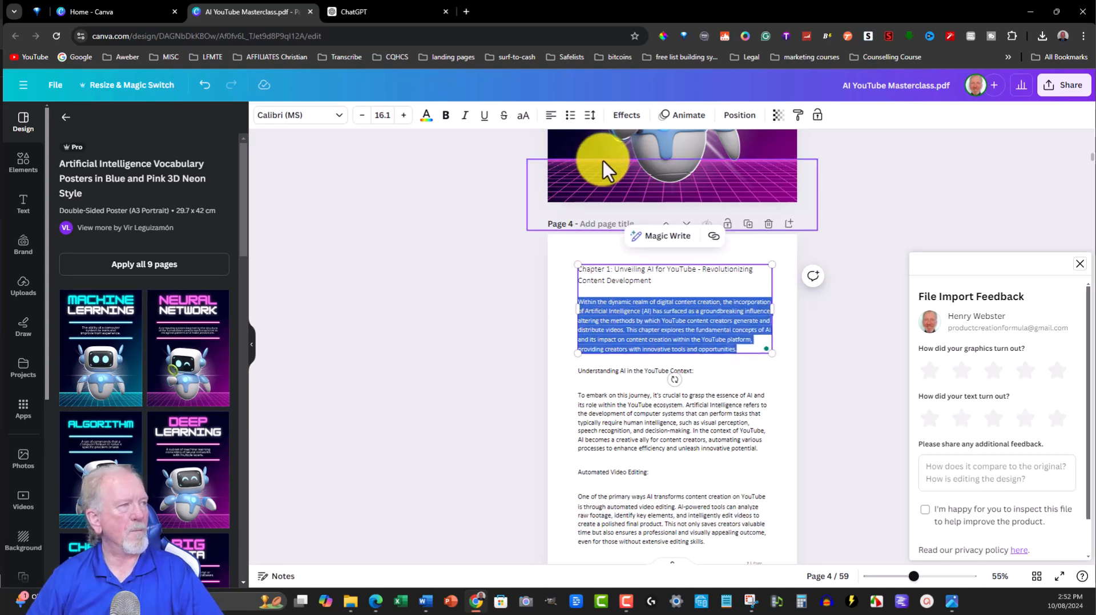
click(591, 117)
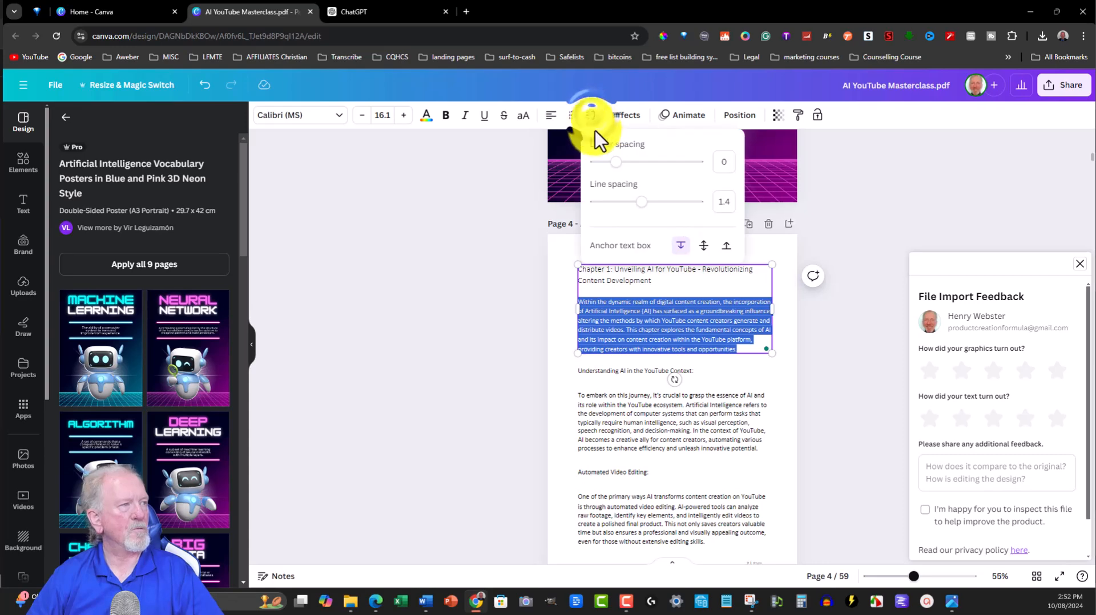
click(725, 202)
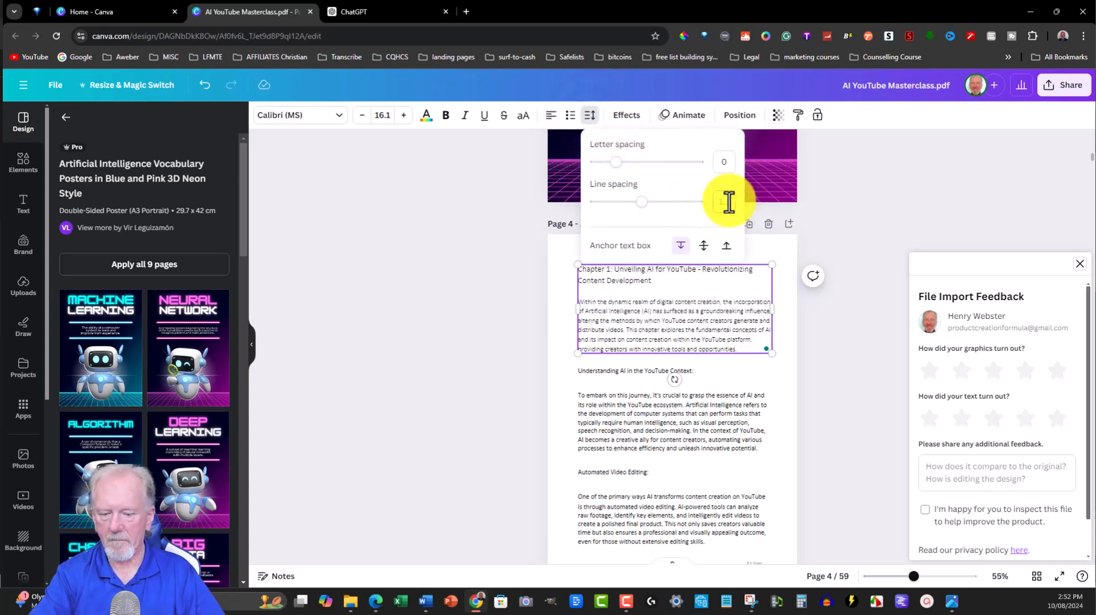
text(1.3)
key(Return)
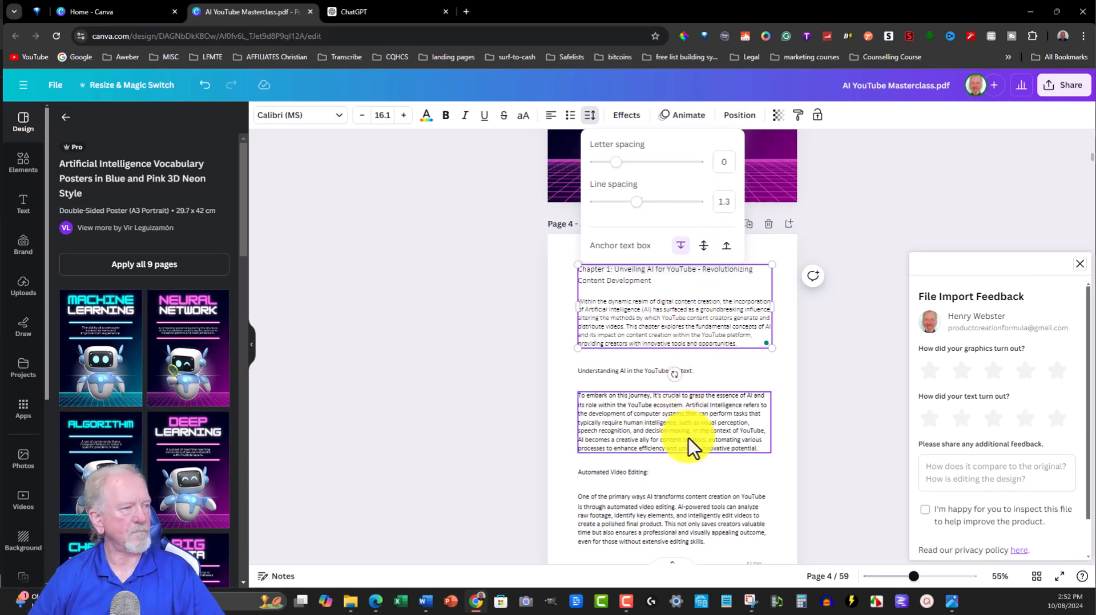
click(710, 364)
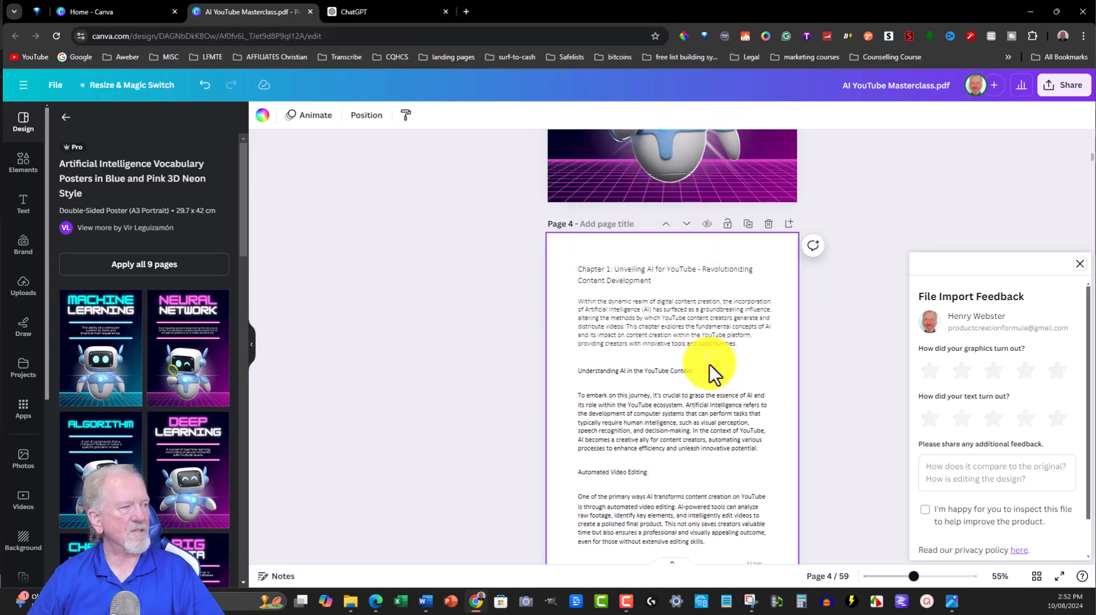
click(660, 420)
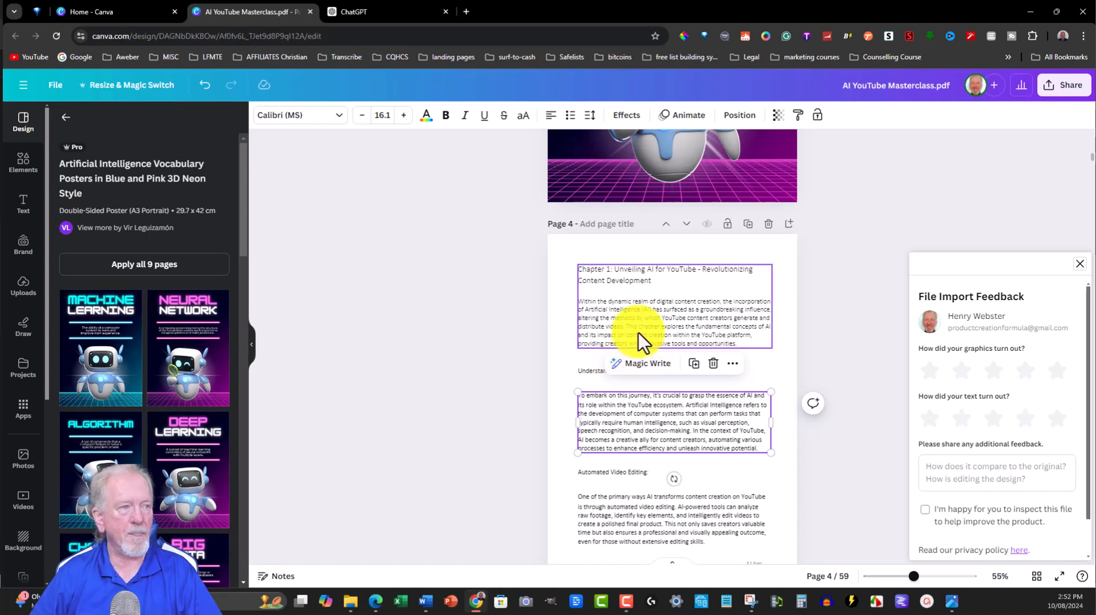
scroll(639, 334, down, 3)
scroll(638, 333, down, 15)
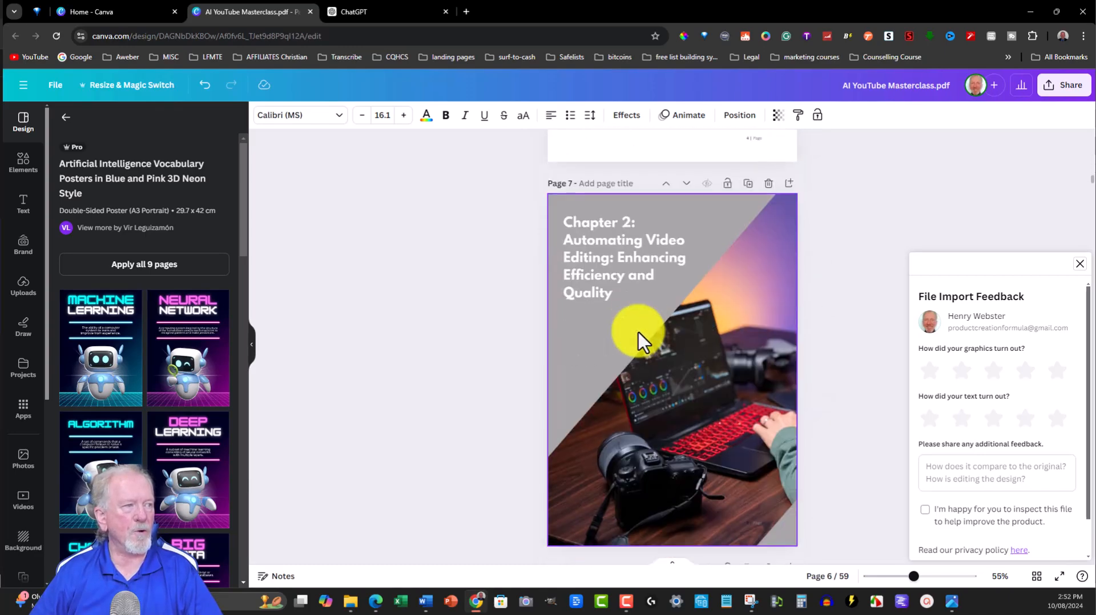
click(615, 252)
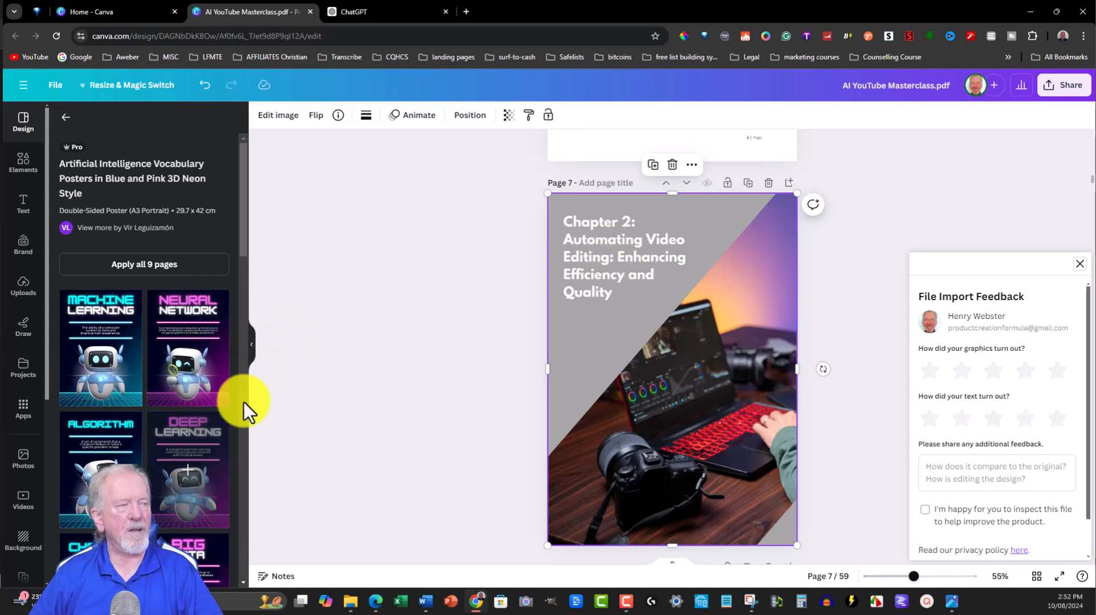
Copy the "CHAPTER" title, the "1", the neon lines and the subtitle together from the page 3 cover
scroll(662, 259, up, 7)
scroll(663, 259, up, 12)
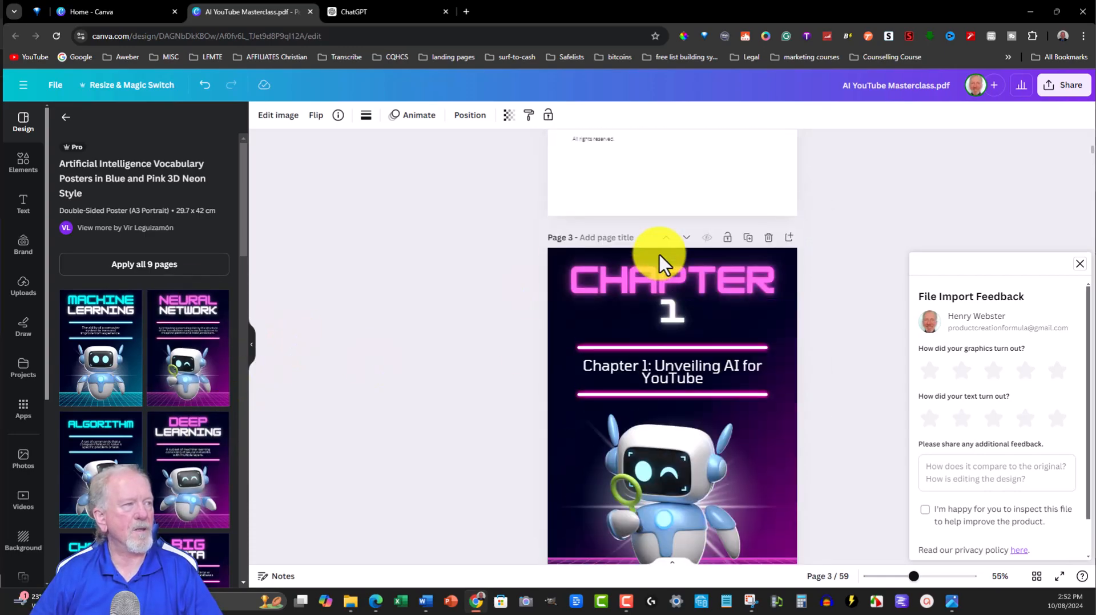
click(635, 280)
double_click(656, 311)
key(BackSpace)
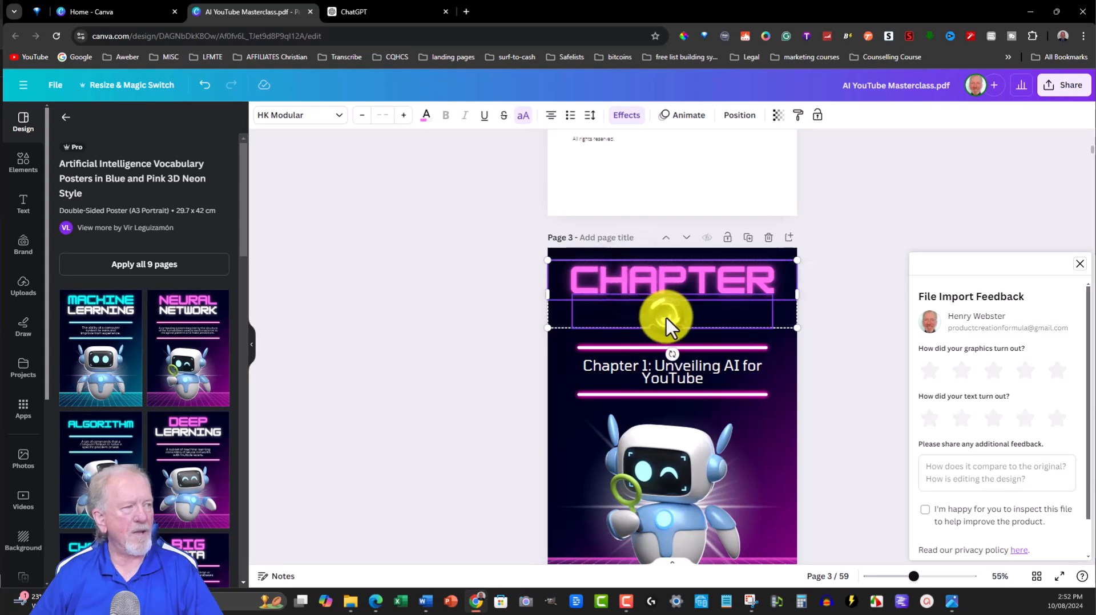
text(1)
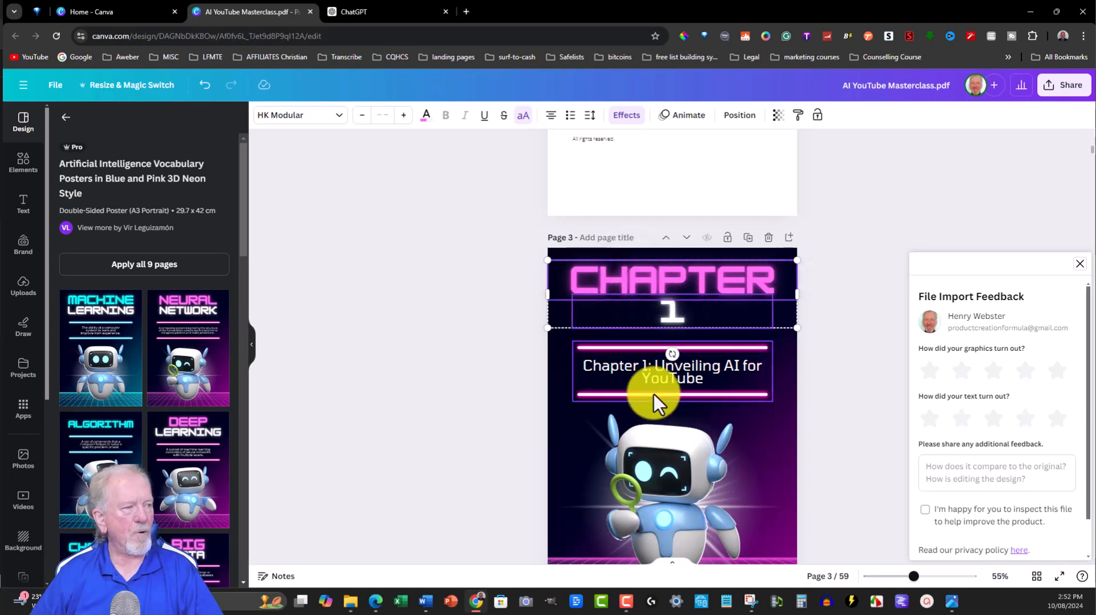
shift+click(654, 395)
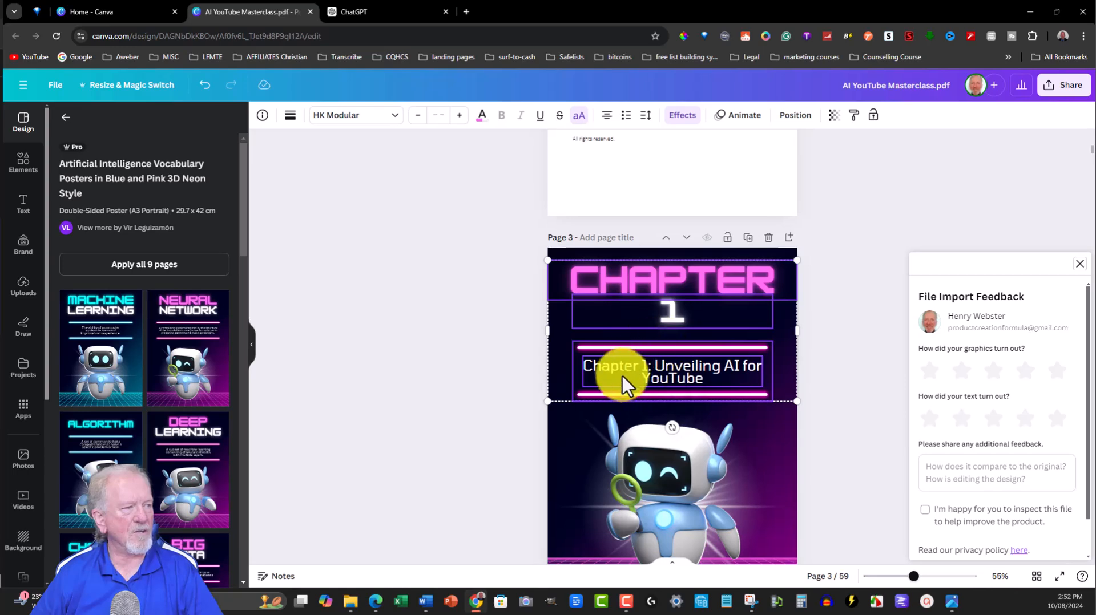
click(642, 371)
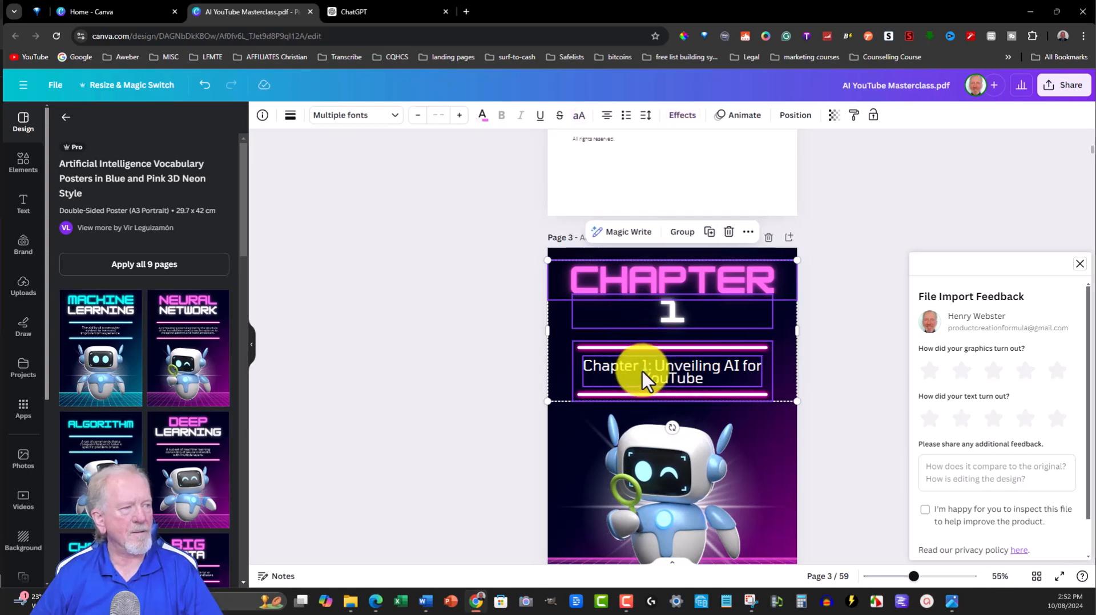
right_click(642, 371)
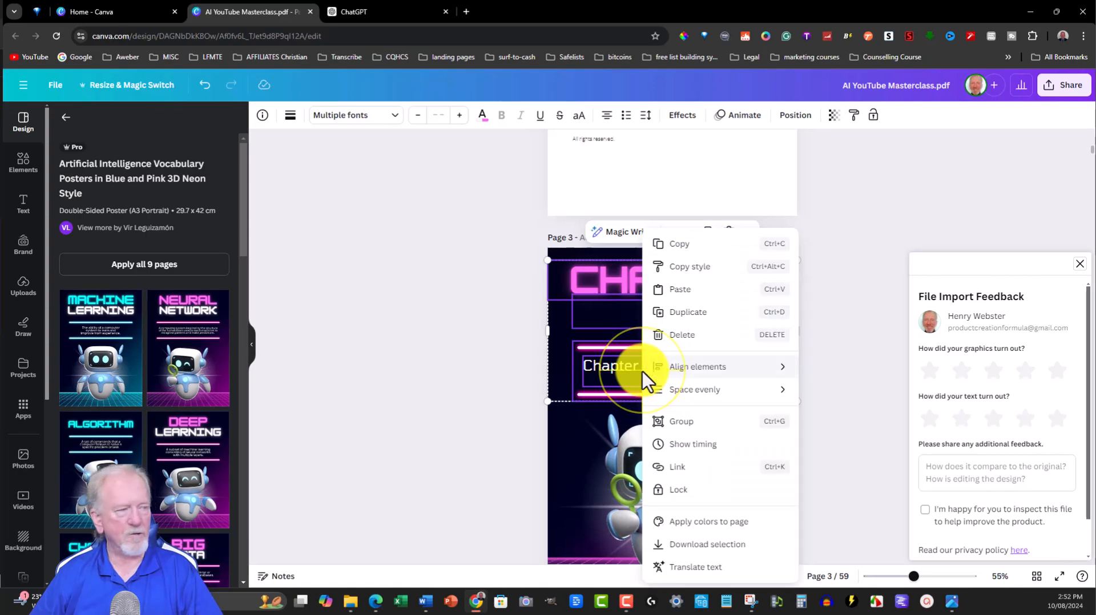
click(673, 246)
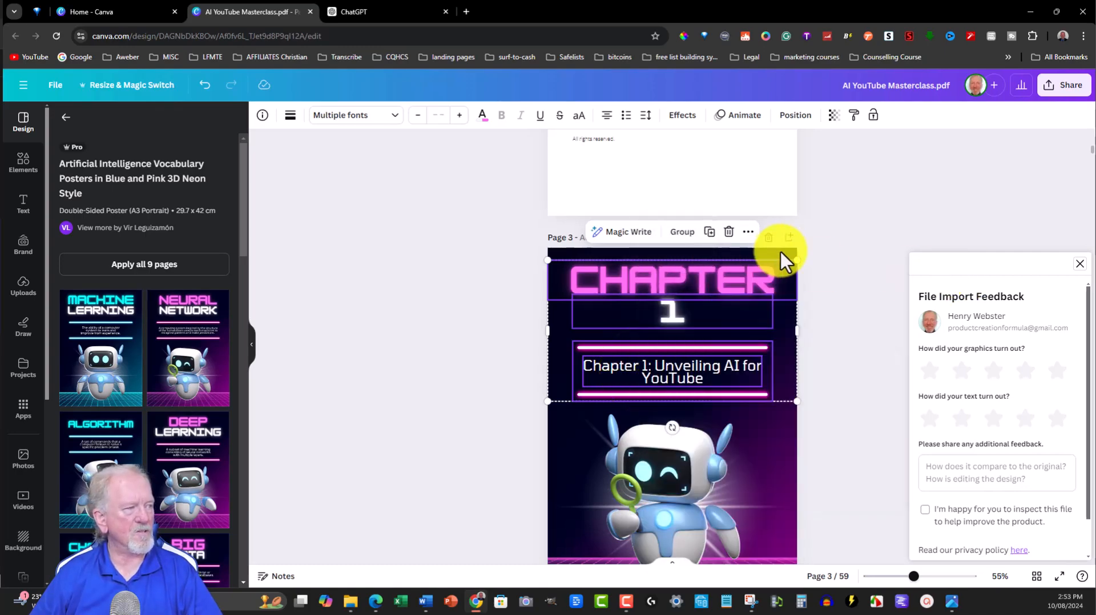
Replace the Chapter 2 cover on page 7 with the Deep Learning poster from the template set
scroll(827, 240, down, 15)
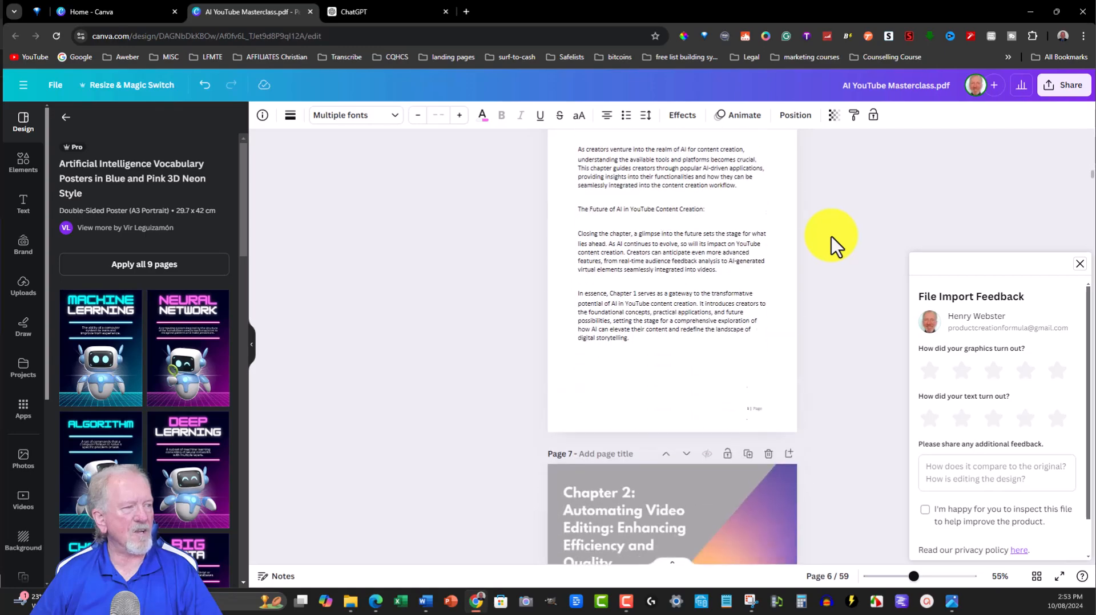
scroll(831, 237, down, 5)
scroll(831, 237, up, 2)
click(722, 210)
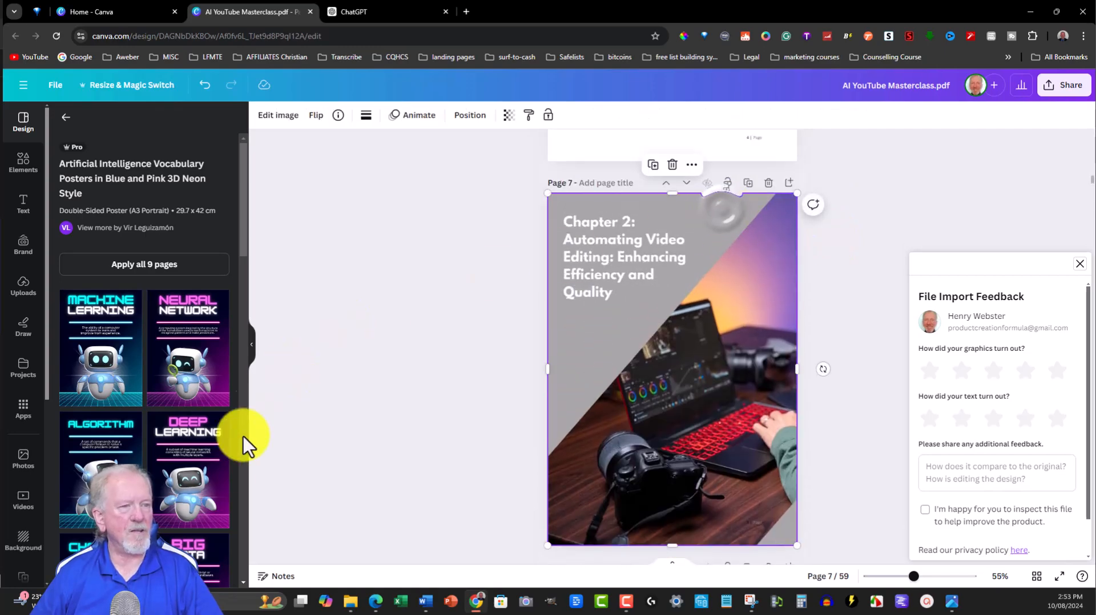
click(207, 465)
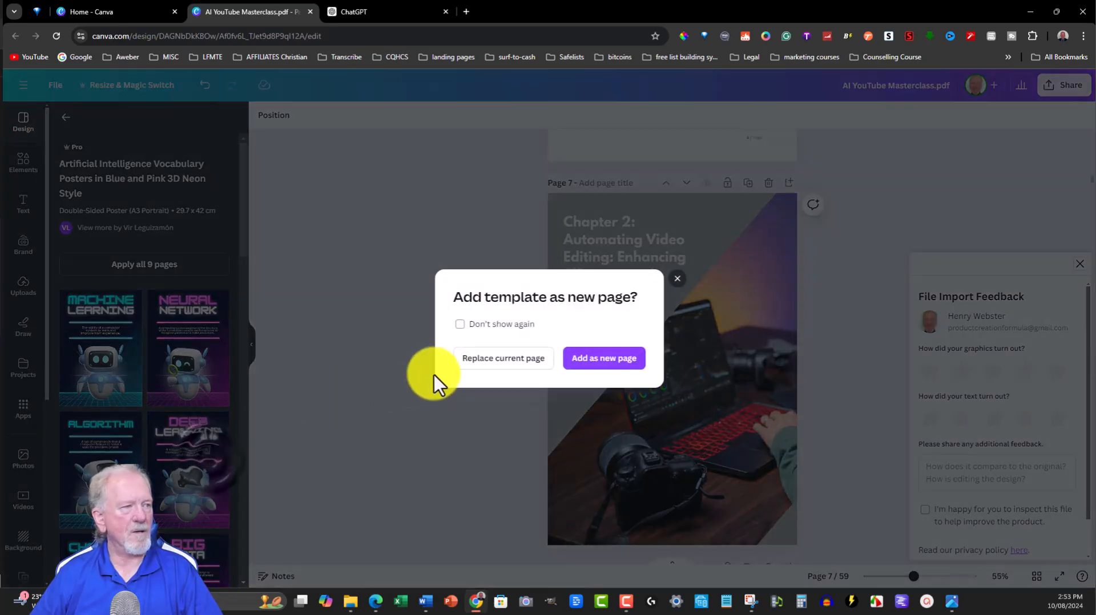
click(498, 362)
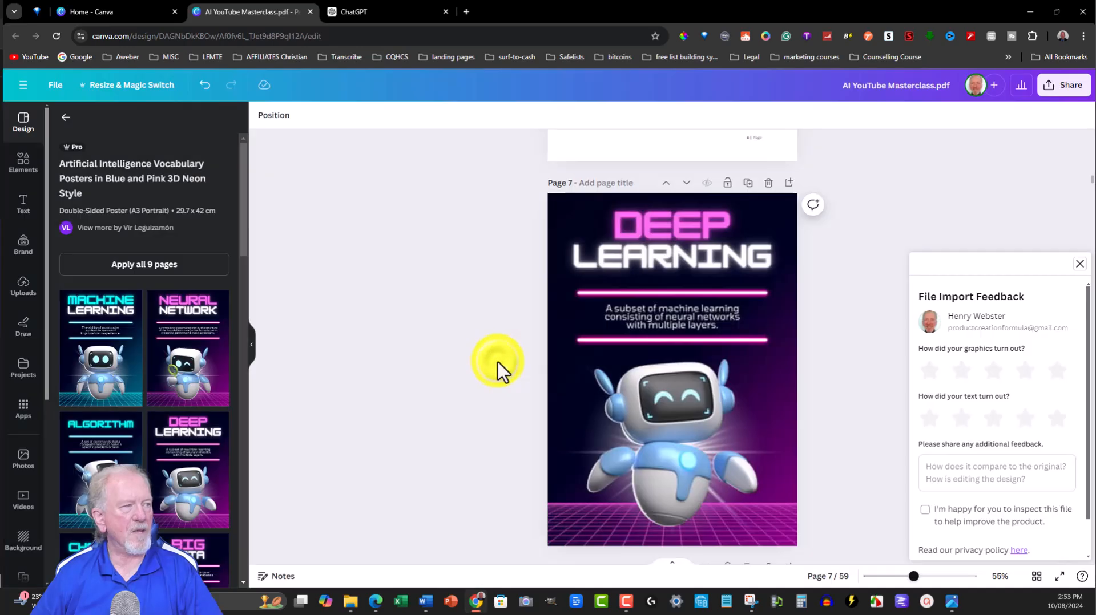
Replace the "DEEP LEARNING" title and neon lines on page 7 with the heading elements copied from the Chapter 1 cover
click(649, 224)
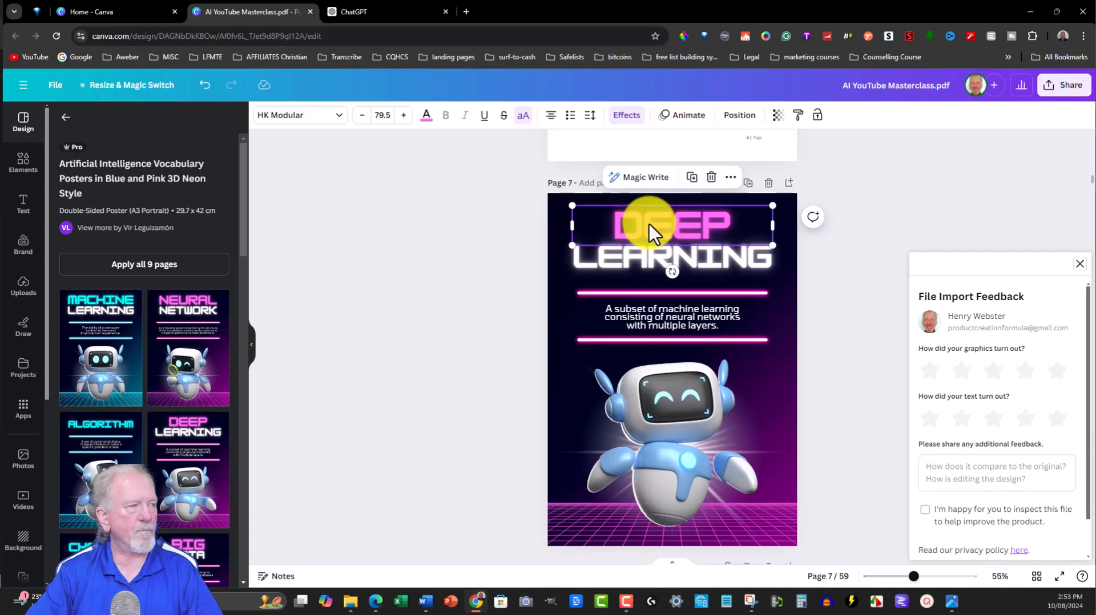
key(Delete)
click(638, 244)
key(Delete)
click(630, 294)
key(Delete)
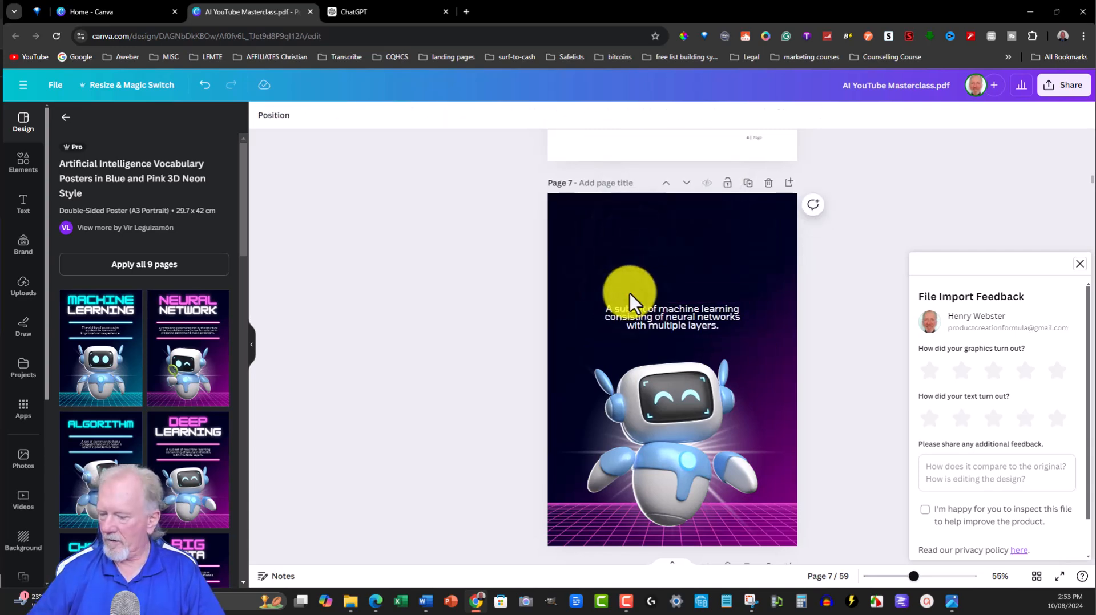
key(ctrl+v)
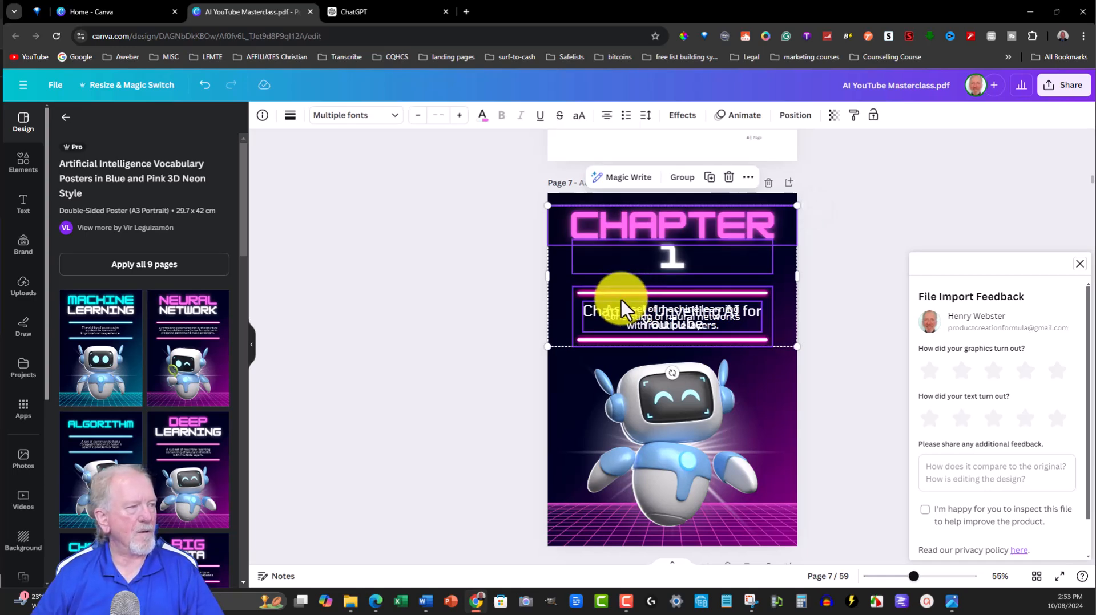
Move the pasted subtitle on page 7 down below the poster's description and delete the neon lines around the description
click(593, 378)
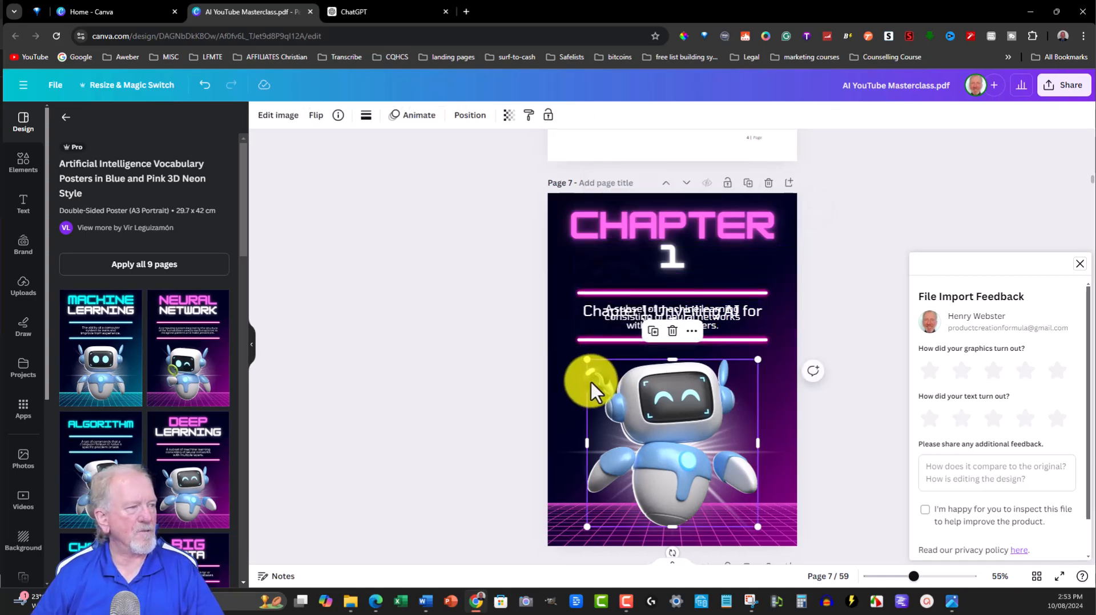
drag(625, 311, 628, 339)
click(629, 321)
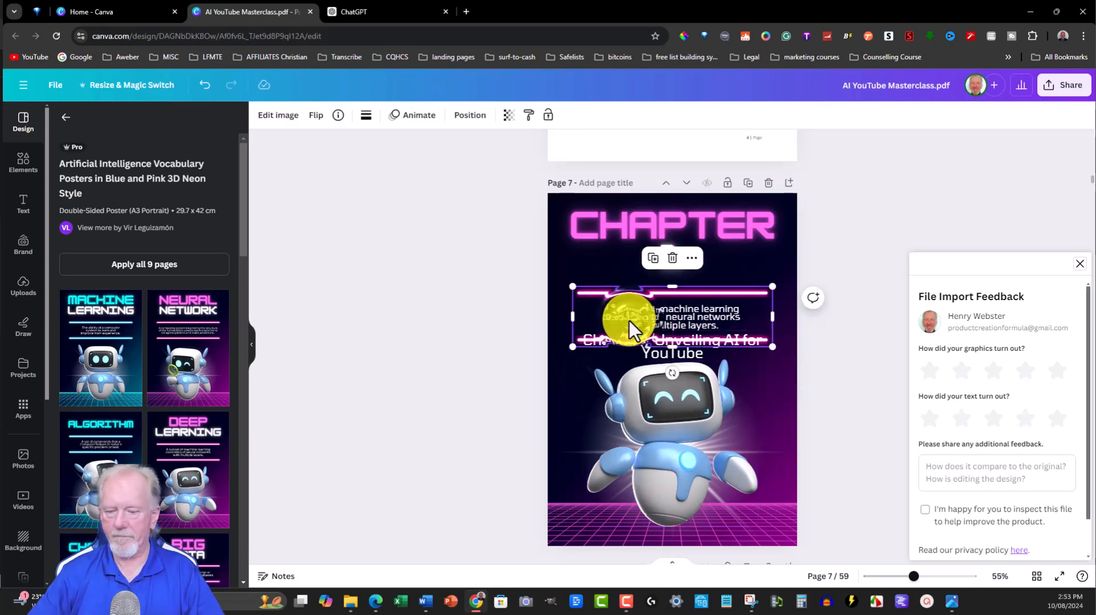
key(Delete)
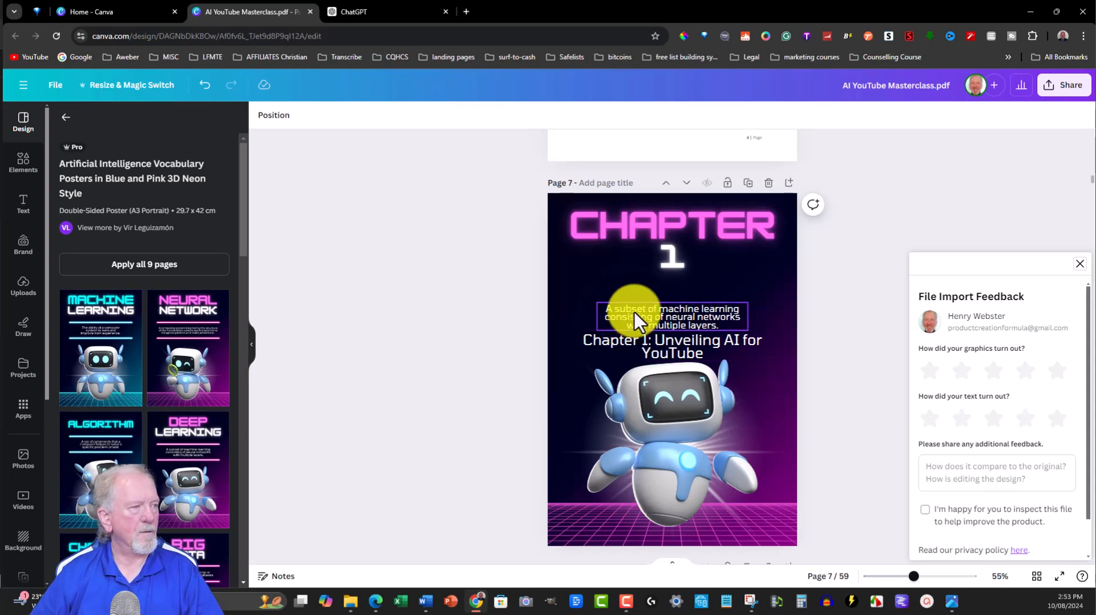
Undo the deletion of the neon lines on page 7, move them down over the robot and delete the poster's description
key(ctrl+z)
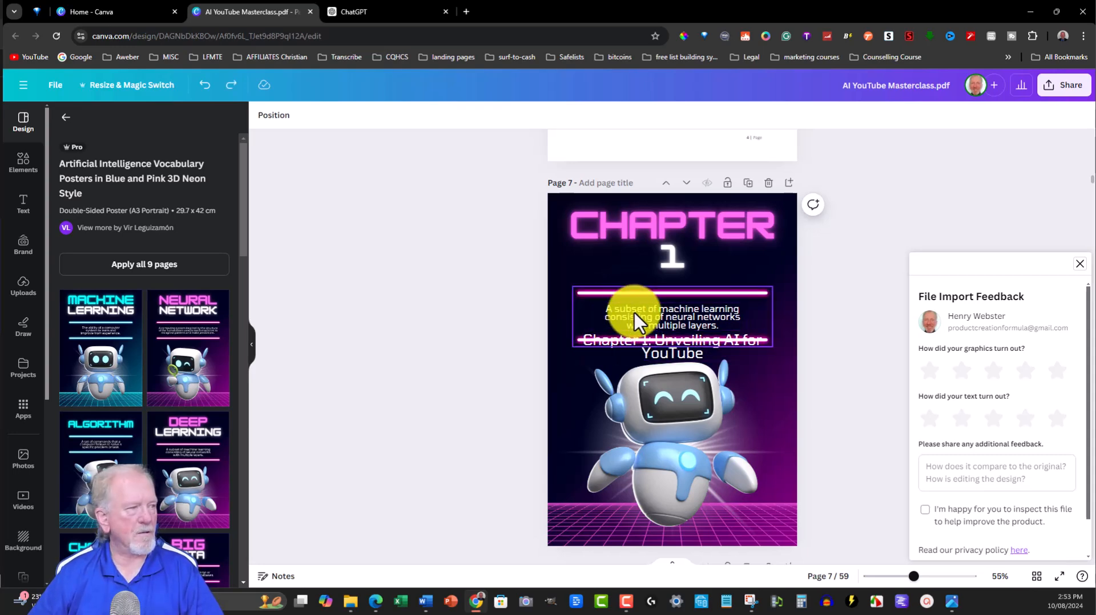
drag(637, 304, 642, 347)
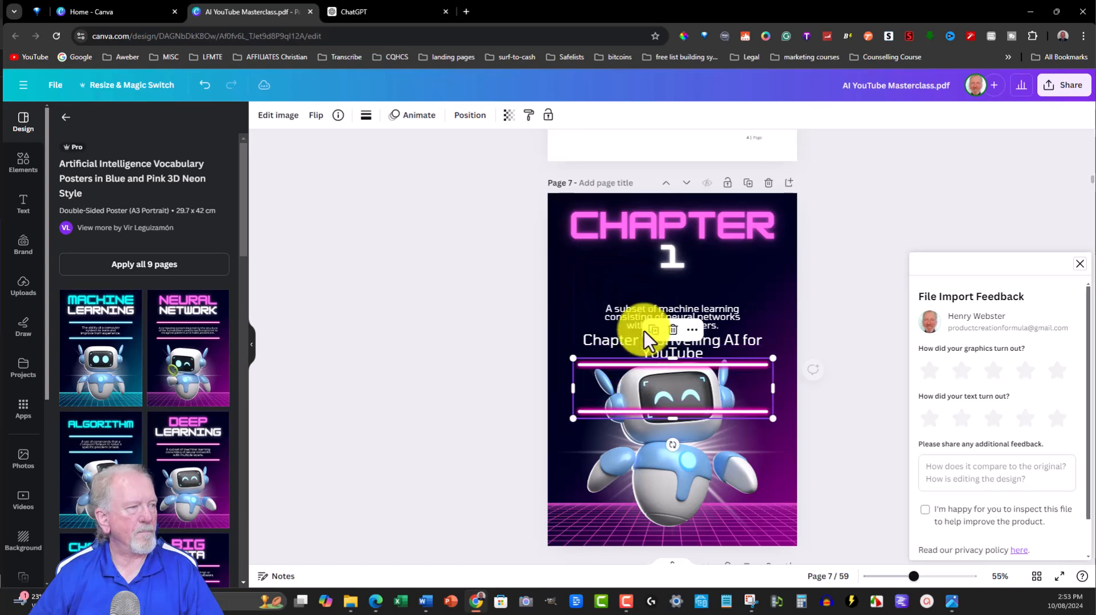
click(628, 316)
key(Delete)
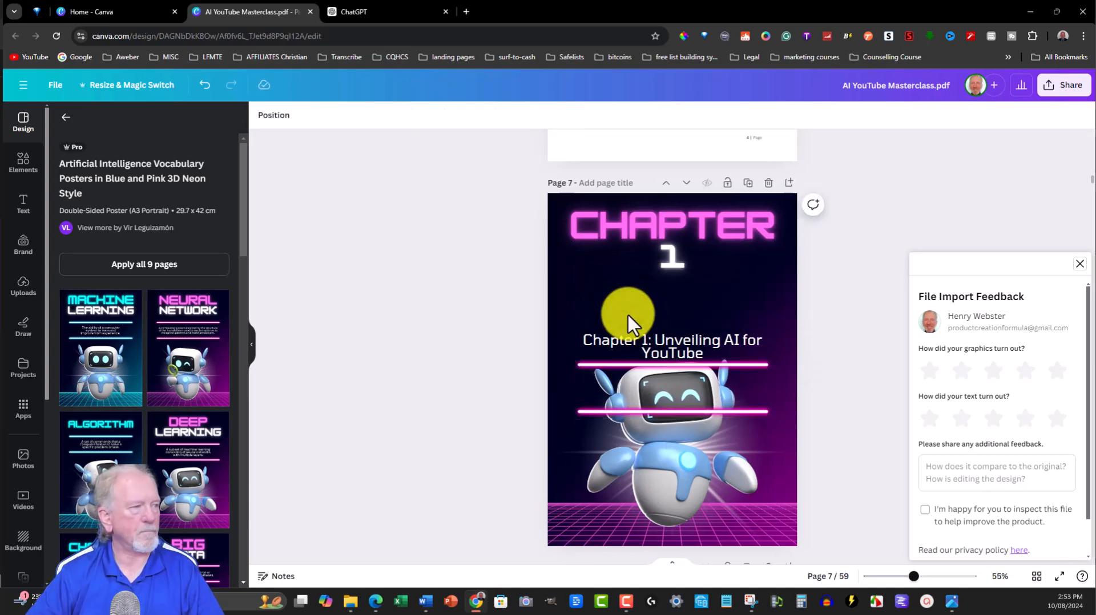
Move the neon lines on page 7 back up above the robot and place the subtitle between them
click(627, 399)
drag(626, 399, 651, 335)
click(652, 360)
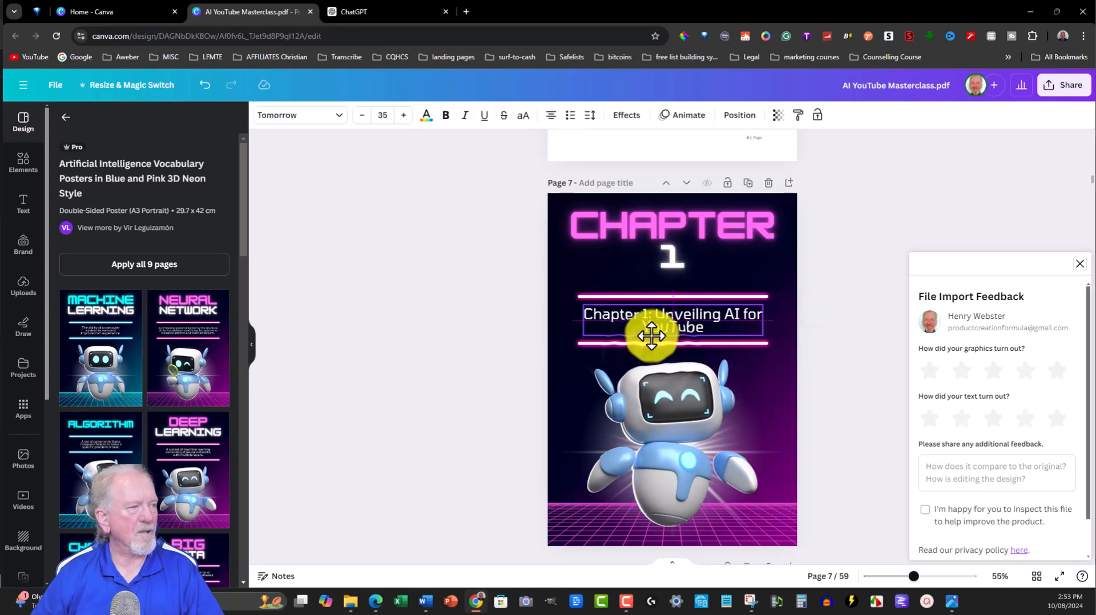
Change the chapter number on the page 7 cover to 2
click(670, 252)
double_click(669, 253)
text(2)
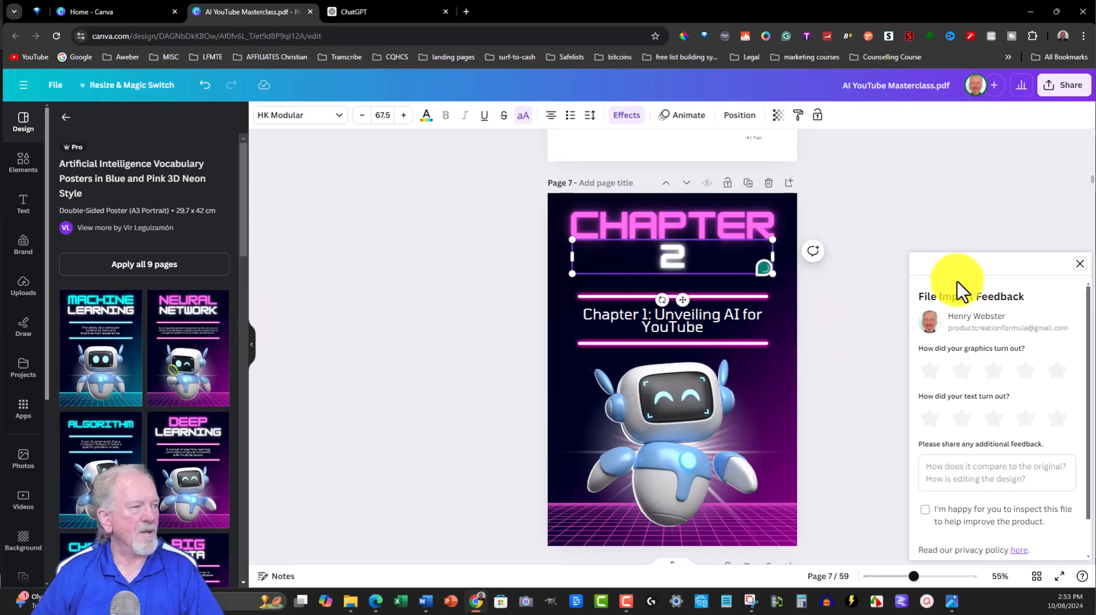
Replace the word "Automated" with "AI" in the Chapter 2 heading on page 8
scroll(845, 288, down, 12)
scroll(844, 287, up, 6)
click(649, 306)
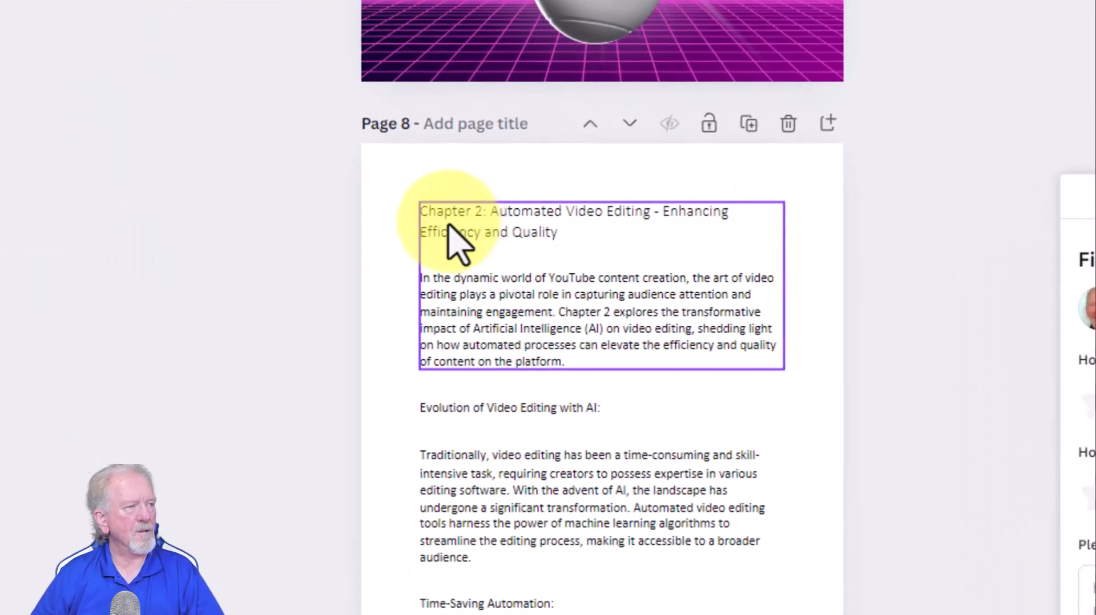
click(517, 228)
click(508, 215)
click(523, 225)
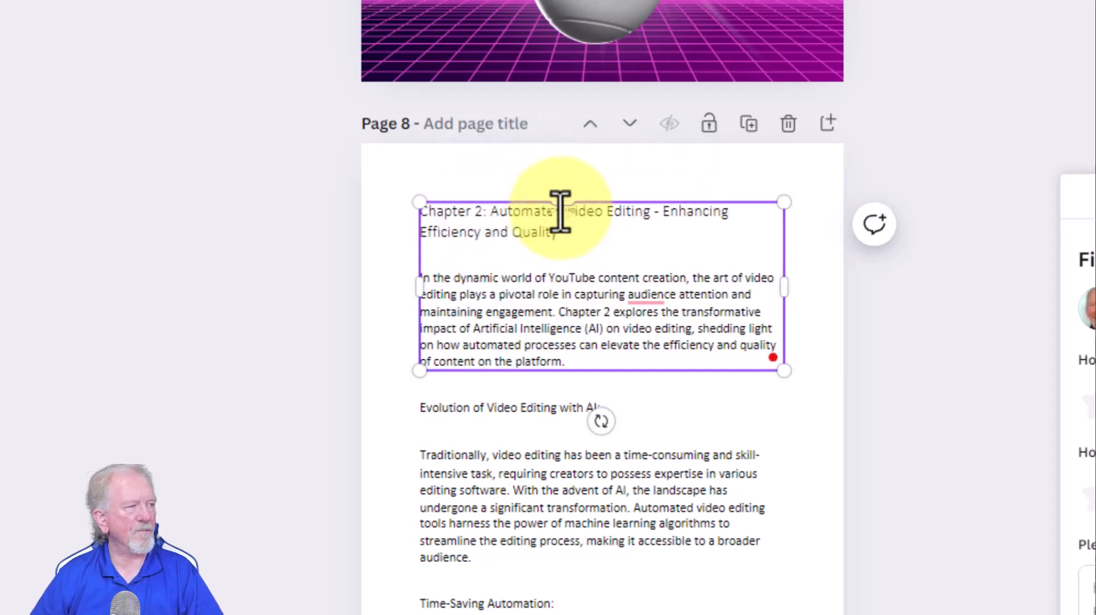
double_click(557, 215)
text(AI)
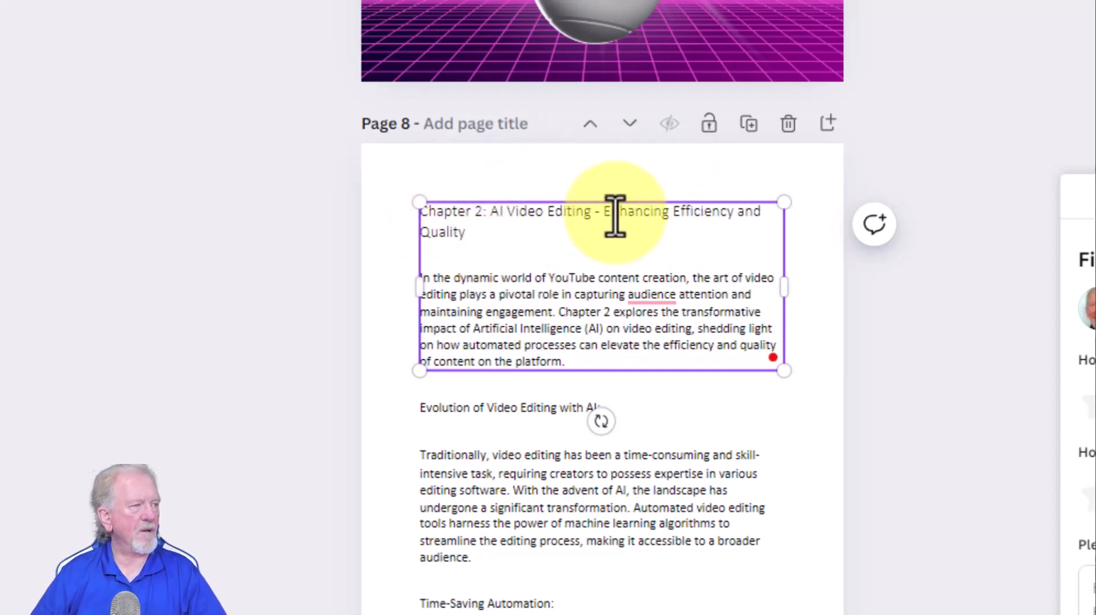
Copy "AI Video Editing" from the page 8 heading and paste it over the subtitle on the page 7 cover
drag(589, 215, 492, 212)
right_click(555, 215)
click(588, 318)
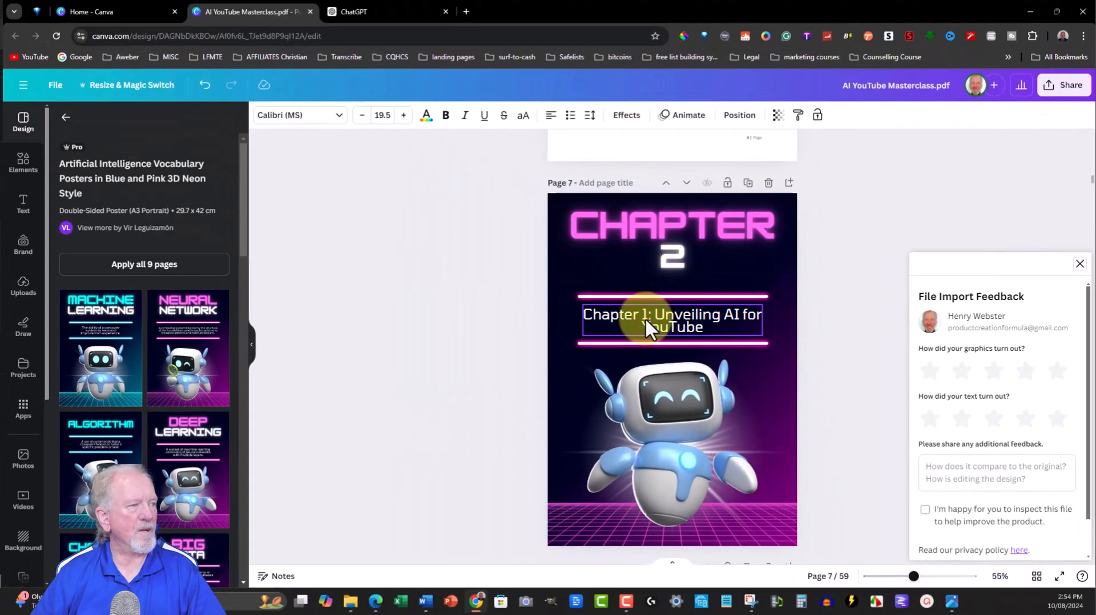
click(646, 319)
click(645, 319)
click(645, 319)
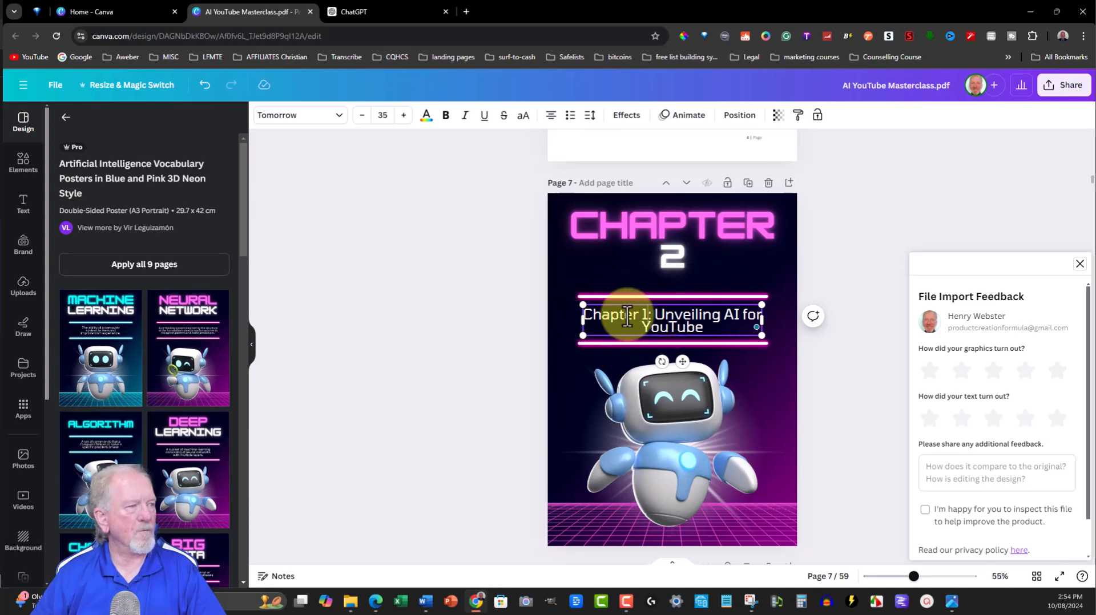
click(587, 314)
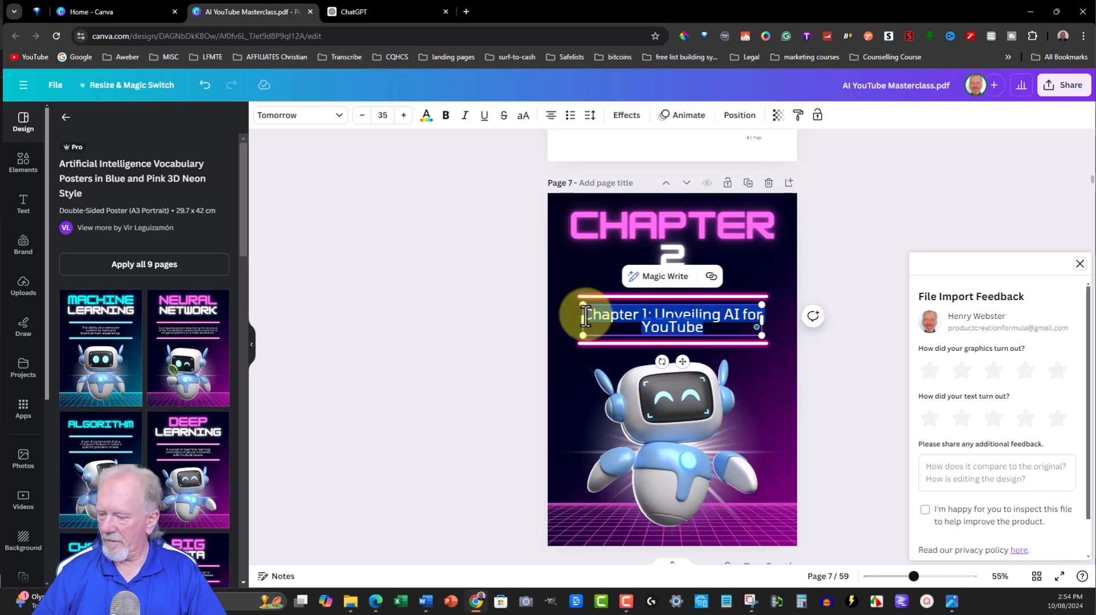
key(ctrl+v)
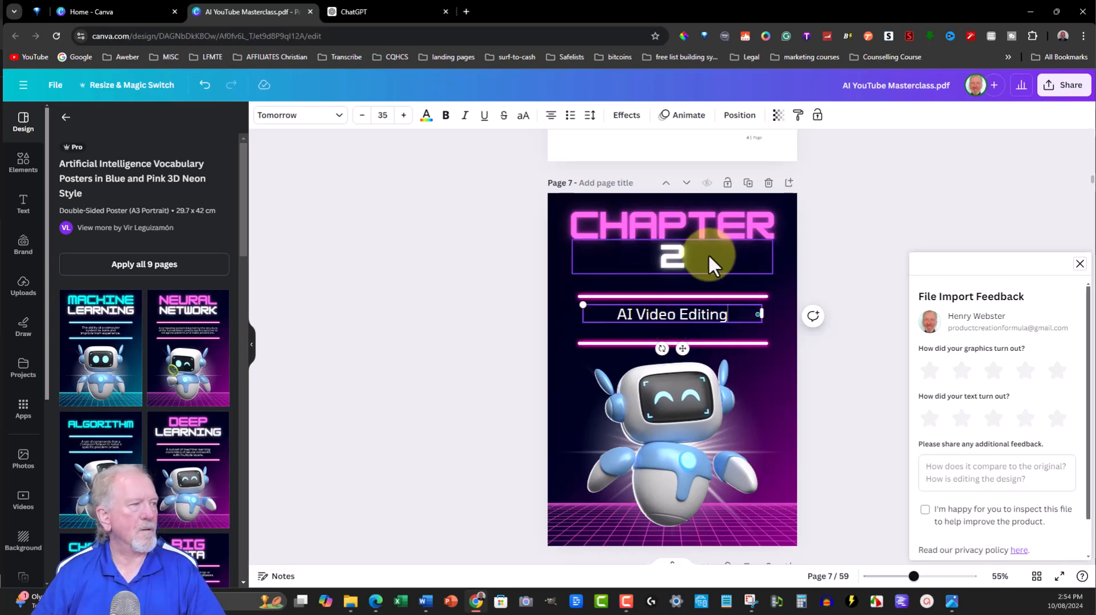
Go to the Chapter 3 cover on page 12 and select its background
scroll(751, 286, down, 10)
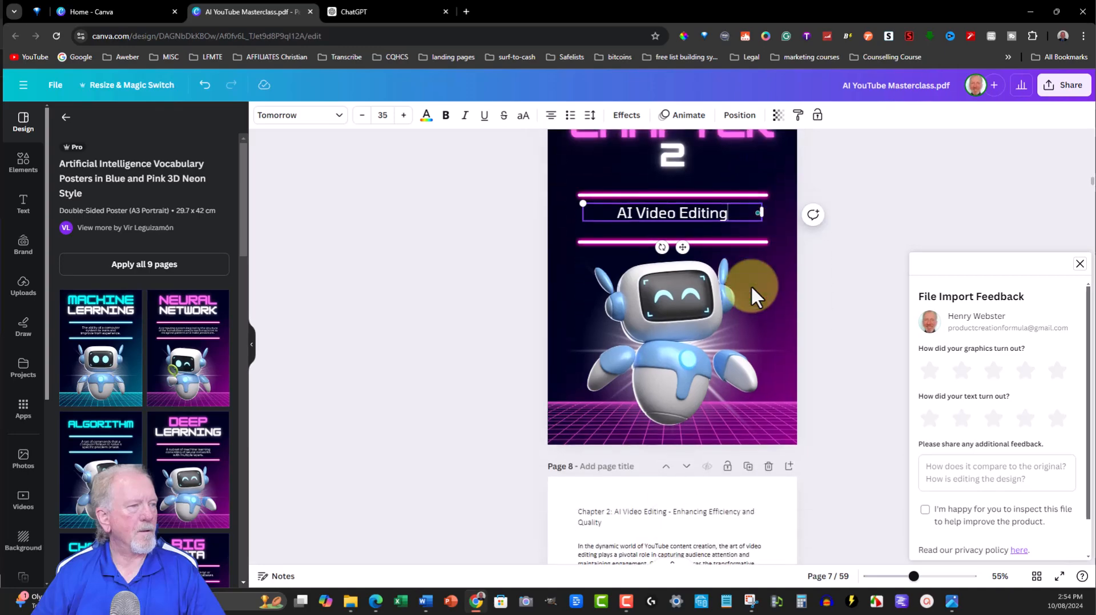
scroll(752, 286, down, 12)
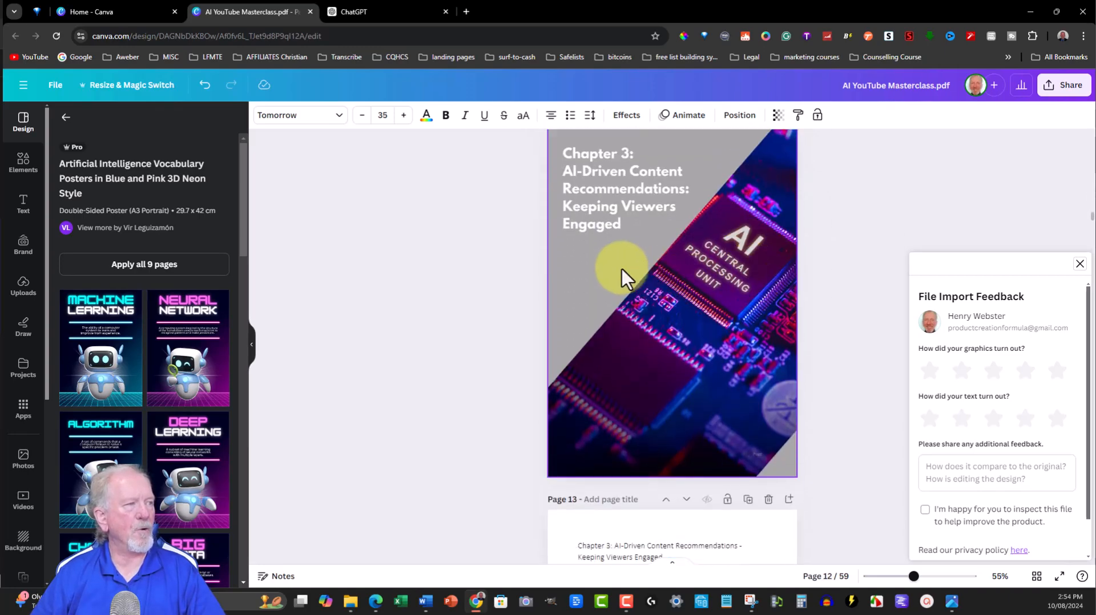
click(618, 261)
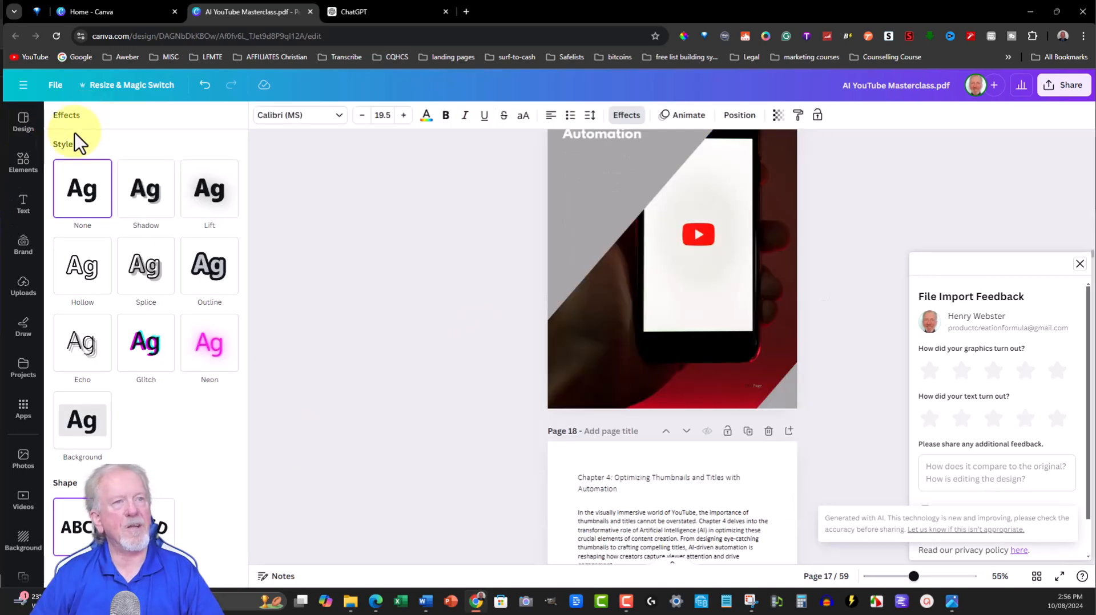
Compare the remaining robot posters in the template set with the Chapter 4 and Chapter 5 covers that still need replacing
click(23, 119)
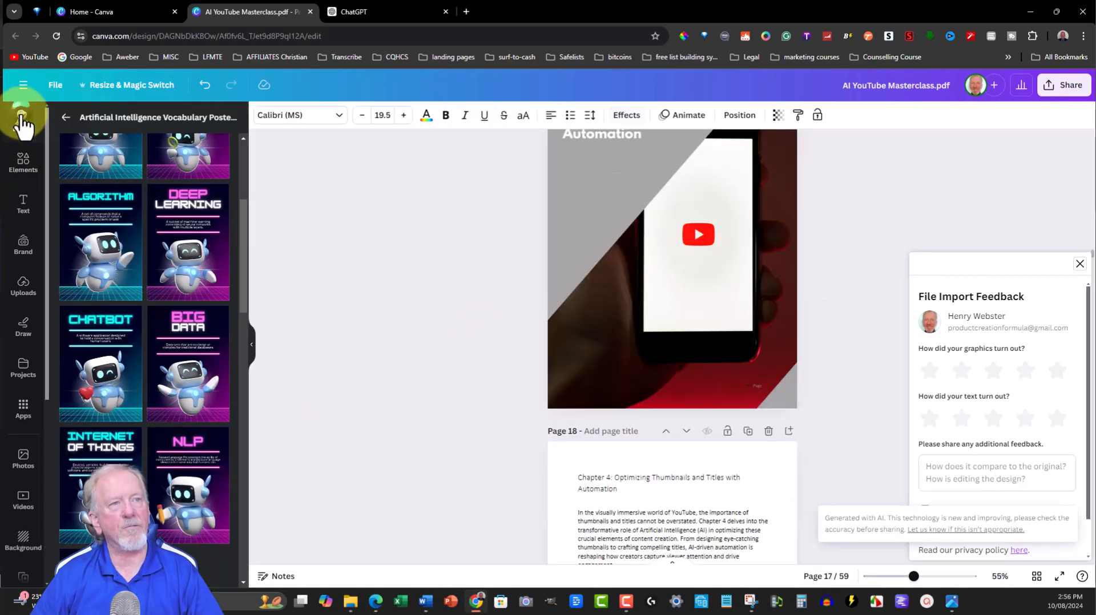
scroll(153, 399, down, 2)
scroll(215, 408, down, 2)
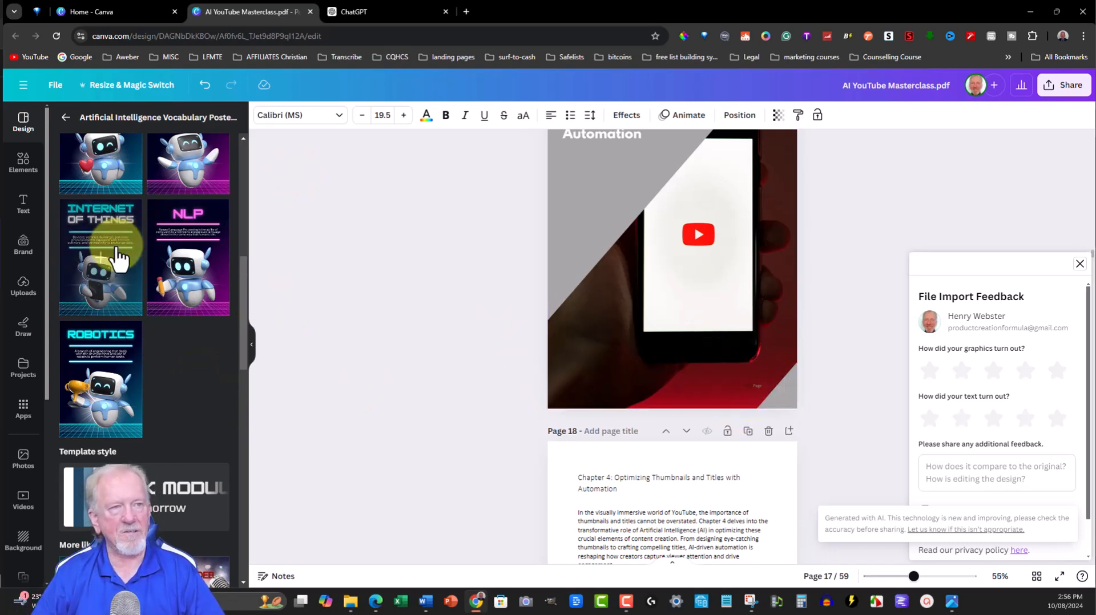
scroll(718, 302, down, 20)
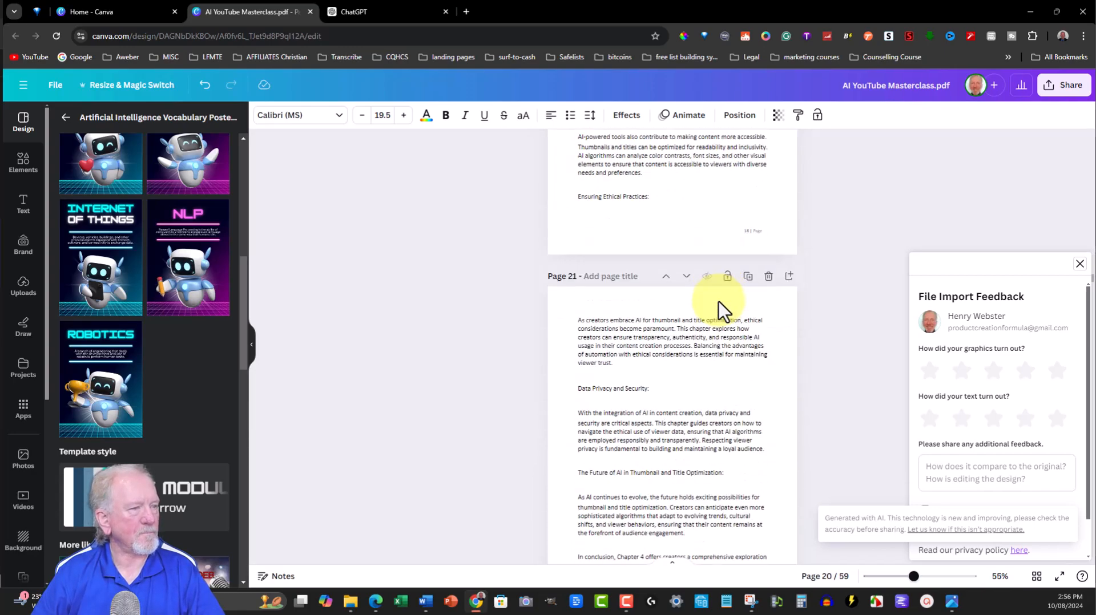
scroll(718, 302, down, 8)
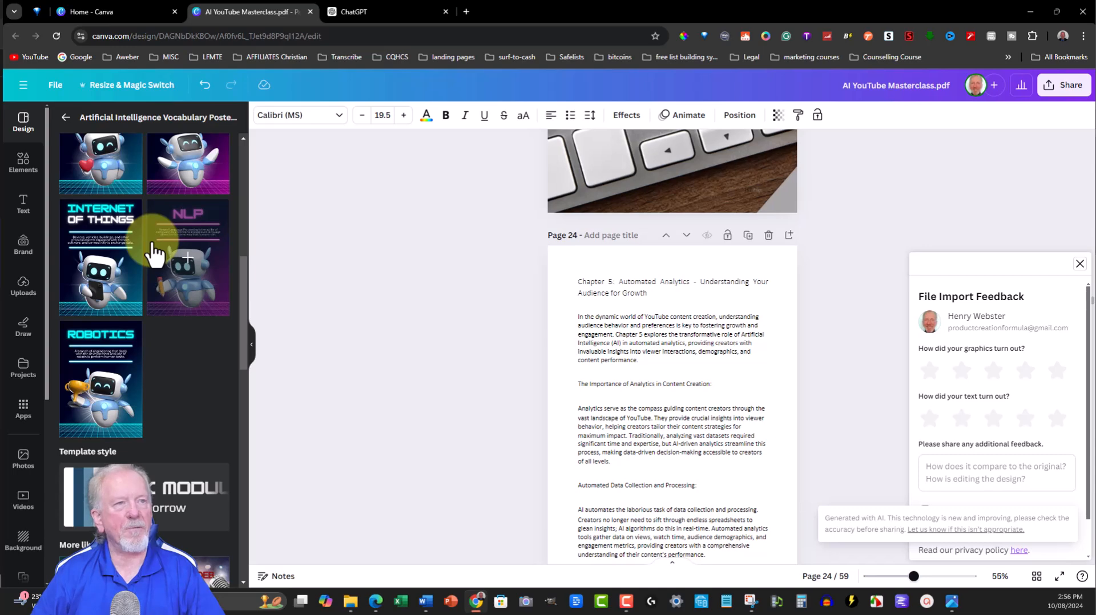
scroll(154, 254, up, 1)
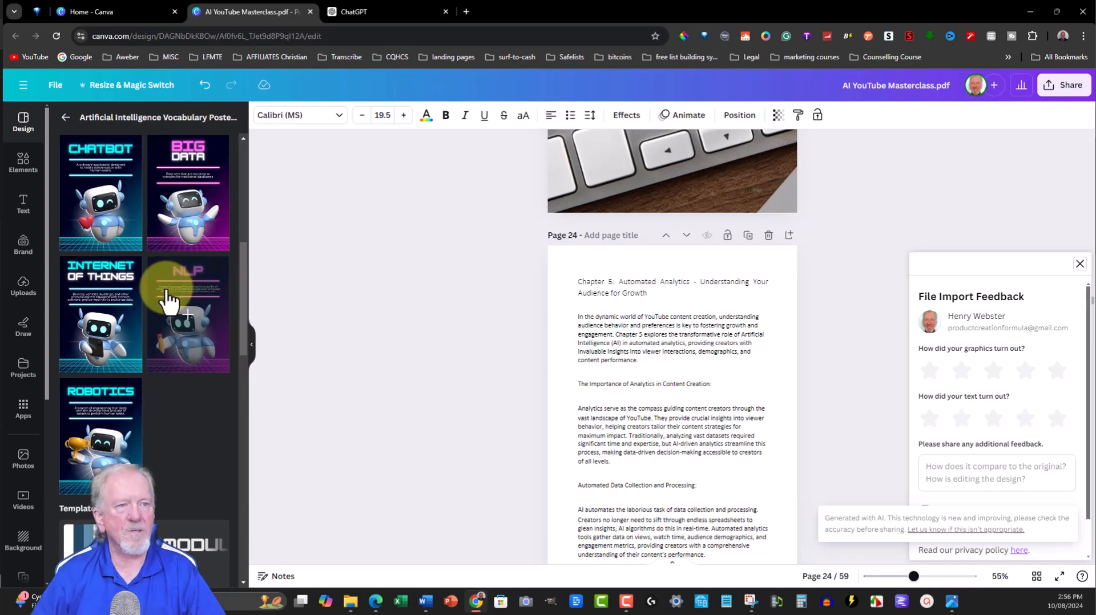
scroll(676, 219, up, 6)
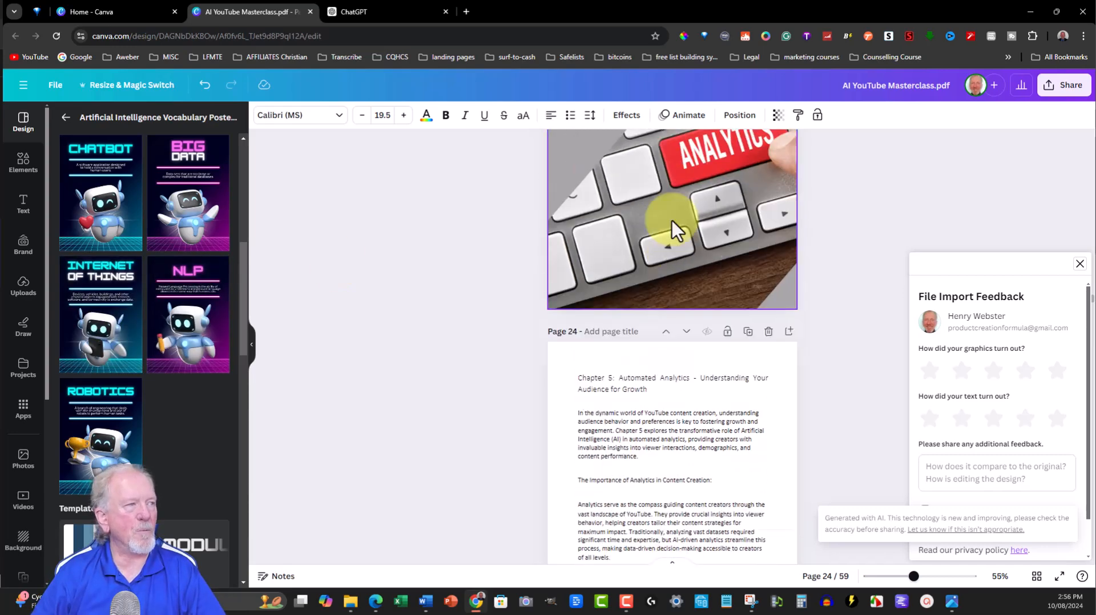
scroll(617, 286, down, 1)
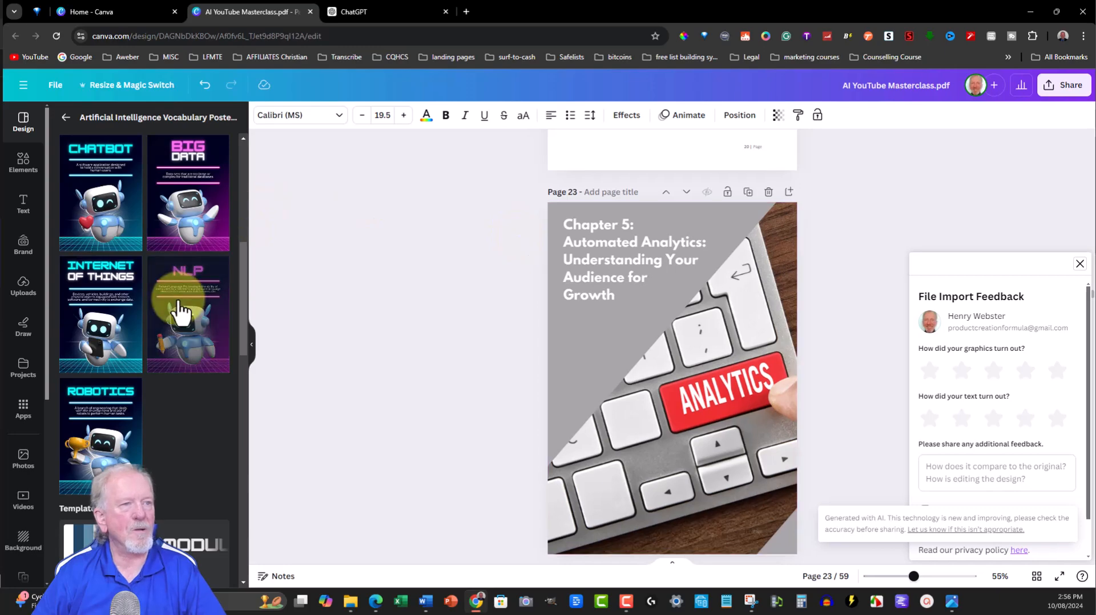
scroll(703, 235, up, 15)
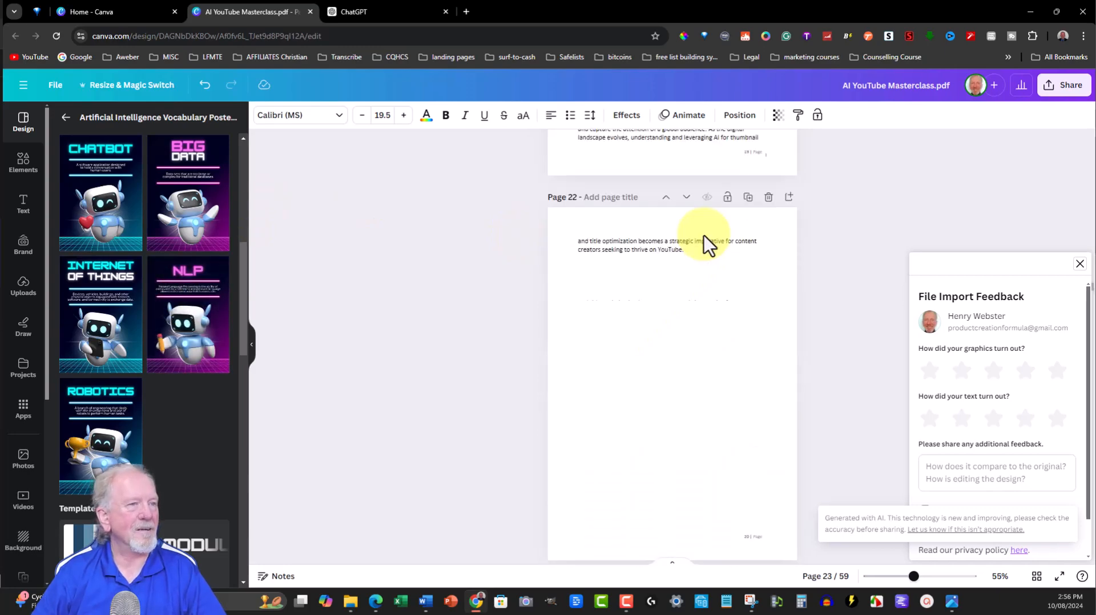
scroll(186, 235, up, 8)
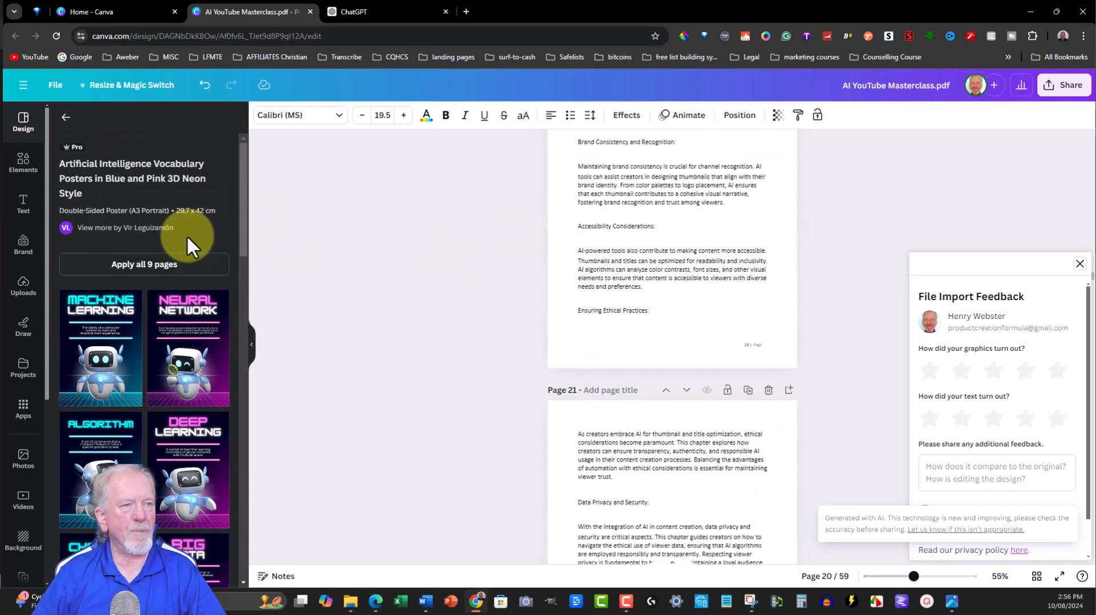
scroll(187, 236, down, 4)
scroll(188, 245, up, 3)
scroll(717, 237, up, 12)
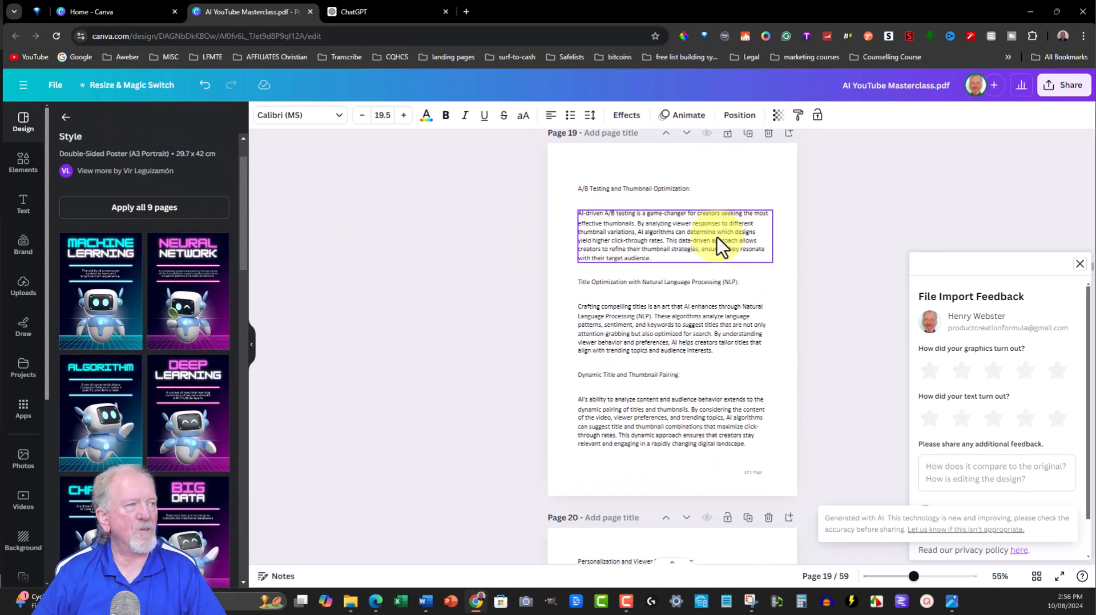
scroll(712, 241, up, 20)
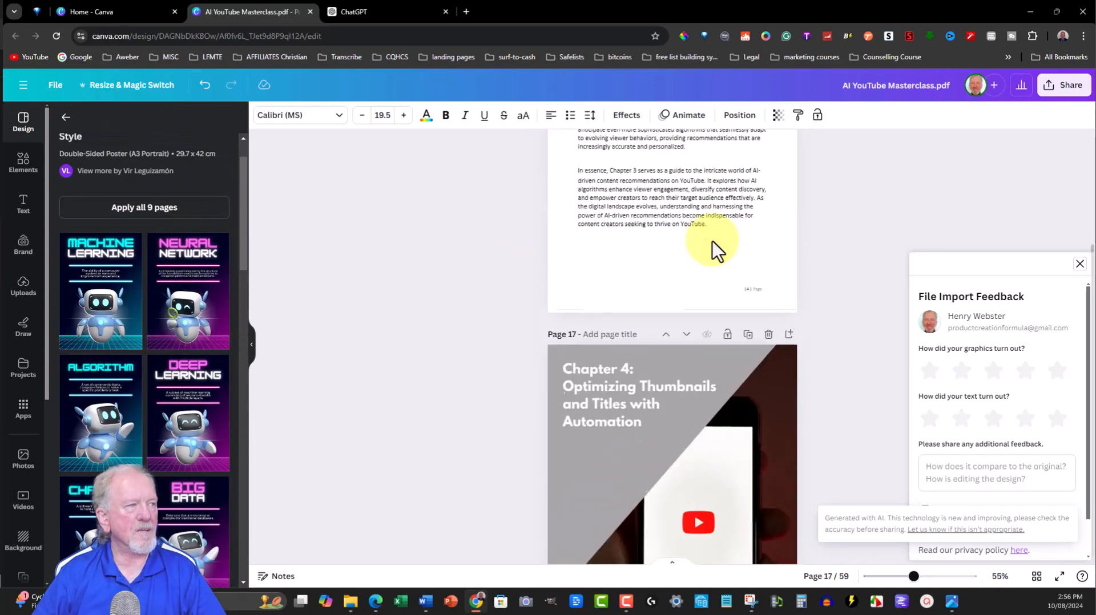
scroll(712, 241, down, 15)
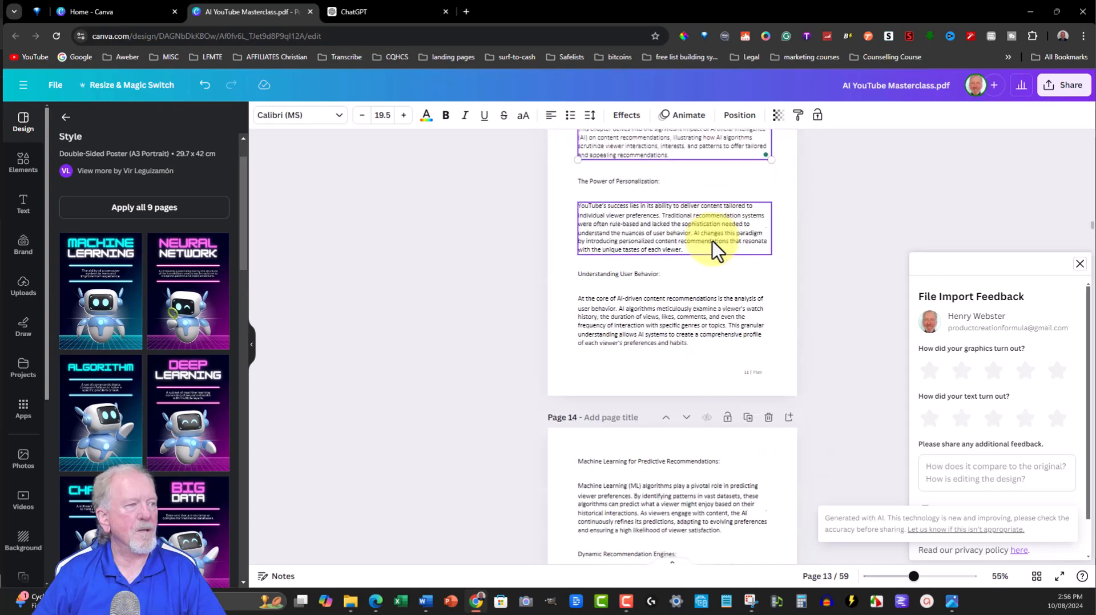
scroll(712, 241, down, 8)
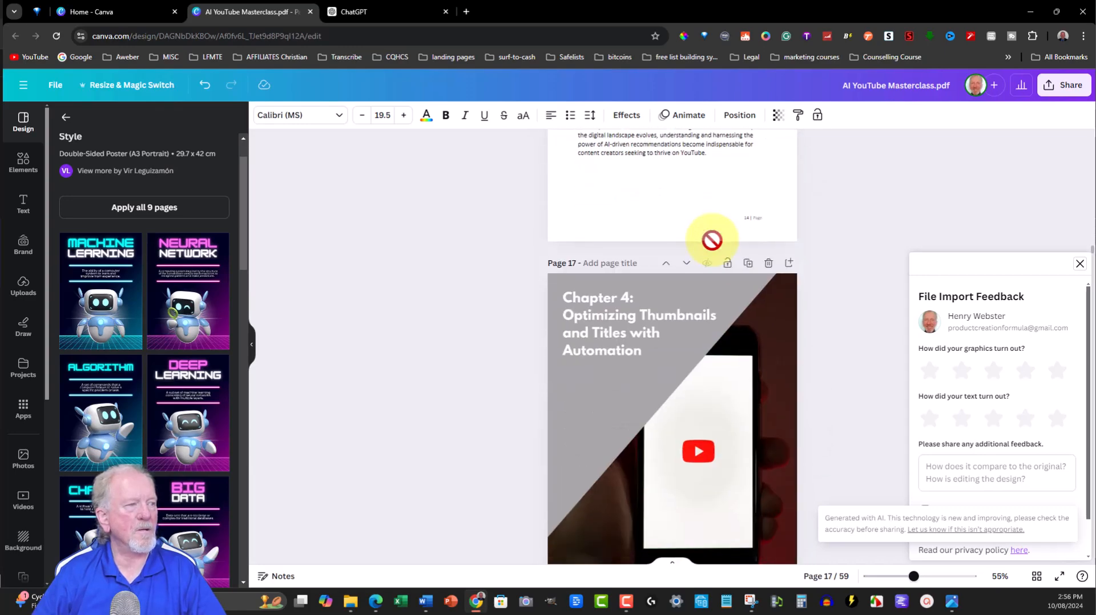
Replace the Chapter 4 cover on page 17 with the Machine Learning poster from the template set
click(741, 143)
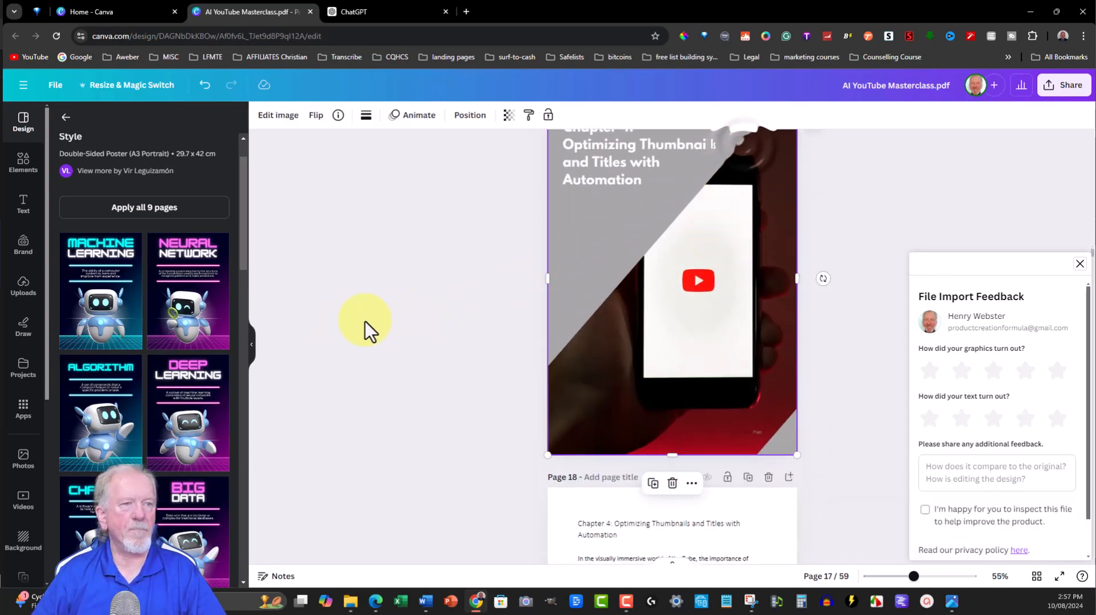
click(87, 295)
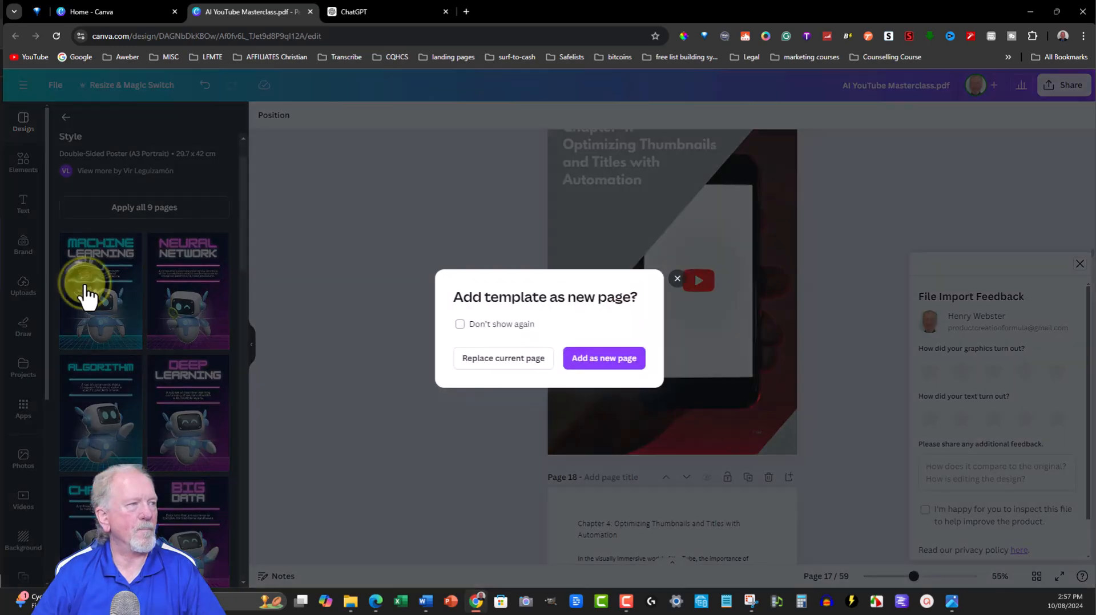
click(517, 359)
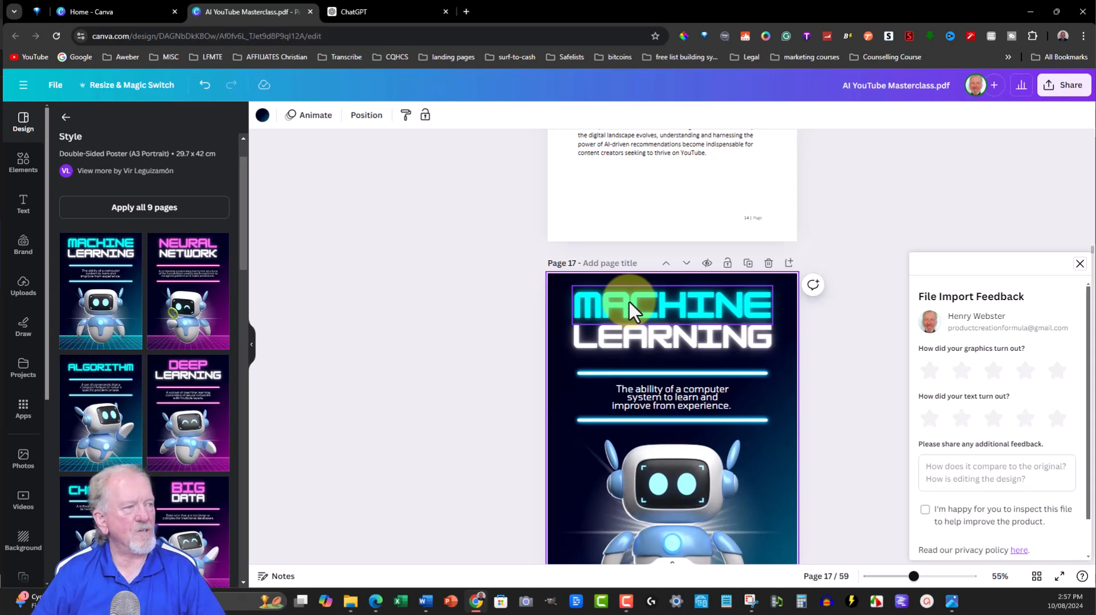
Replace the "MACHINE LEARNING" title, neon lines and description on page 17 with the copied Chapter 2 heading elements
click(629, 302)
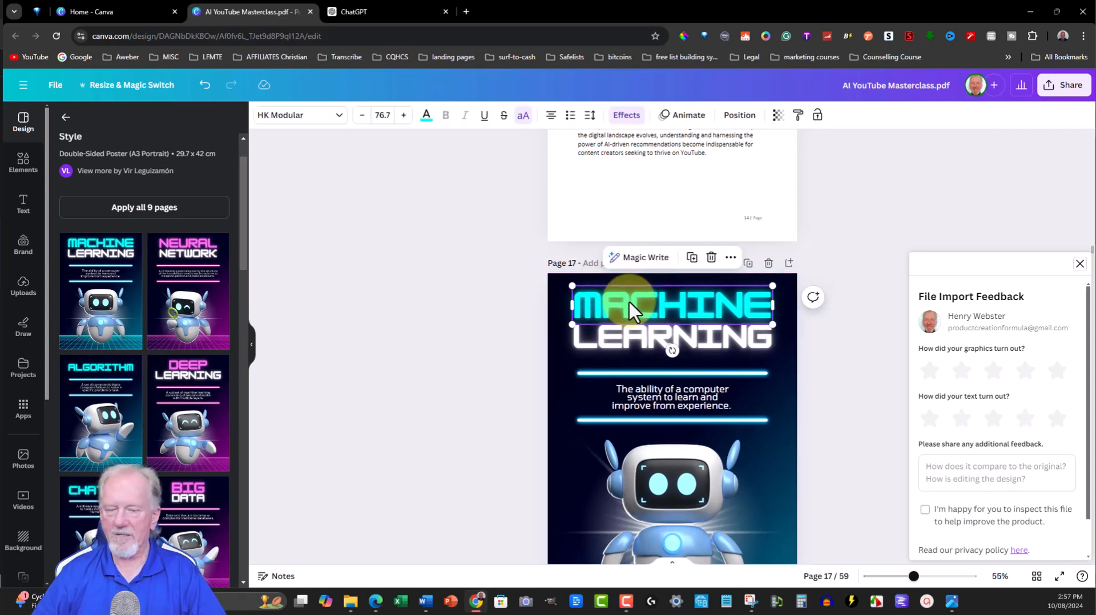
key(Delete)
click(636, 338)
key(Delete)
key(Delete)
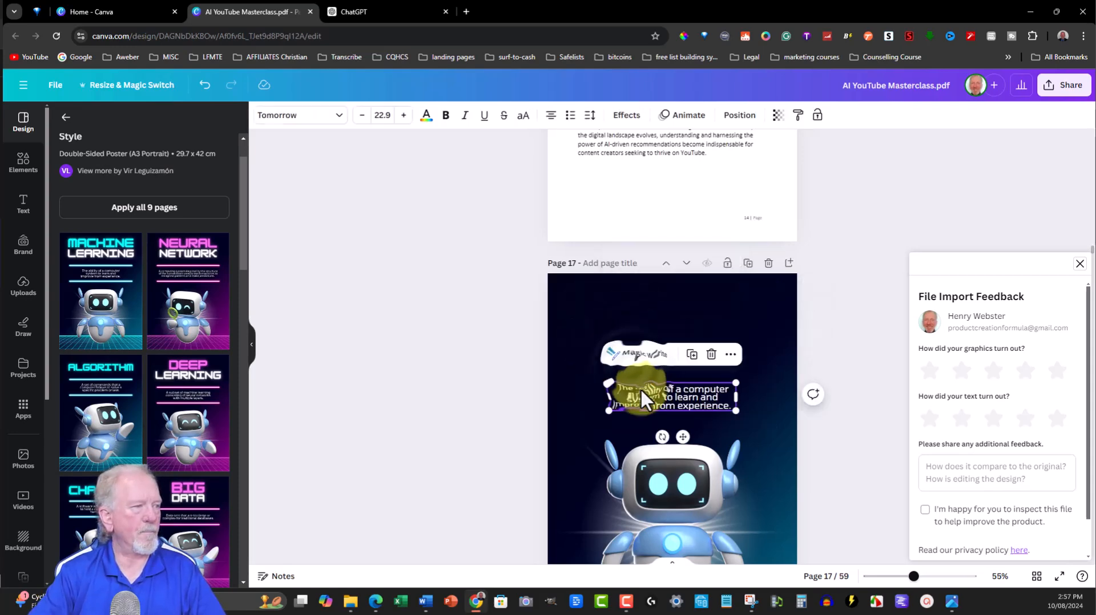
click(641, 388)
key(Delete)
key(ctrl+v)
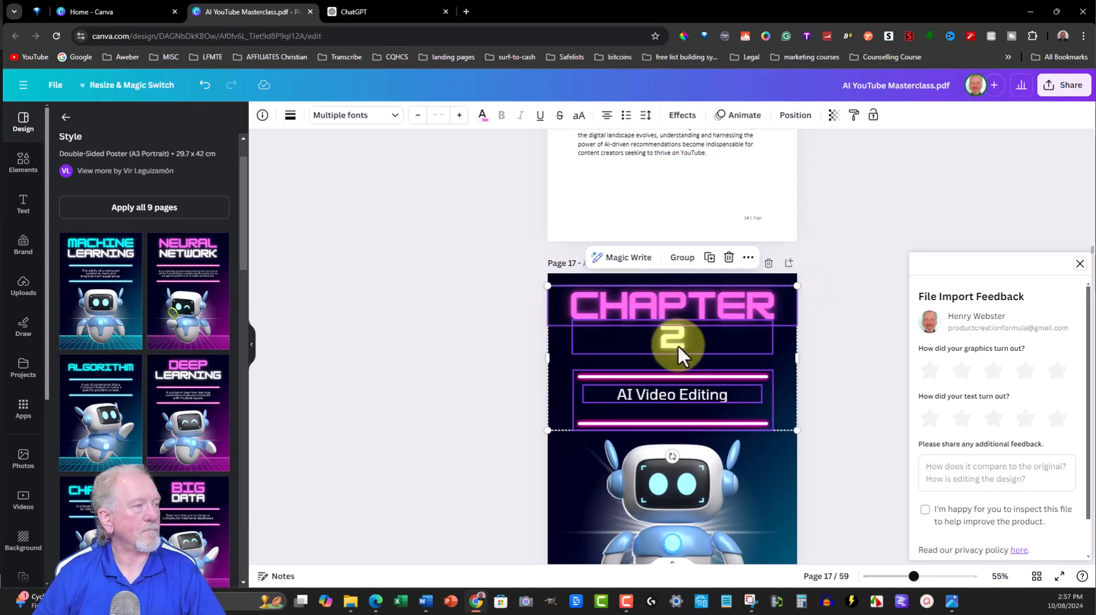
scroll(680, 340, down, 5)
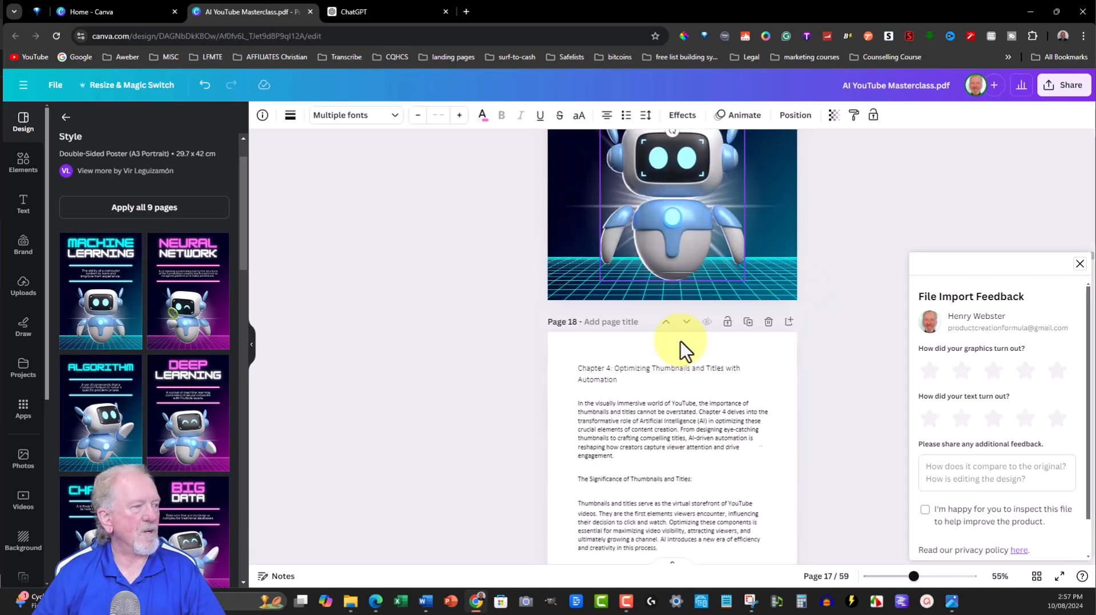
Copy the purple gradient background of the Chapter 3 cover on page 12 onto the robot cover on page 17
scroll(679, 337, up, 5)
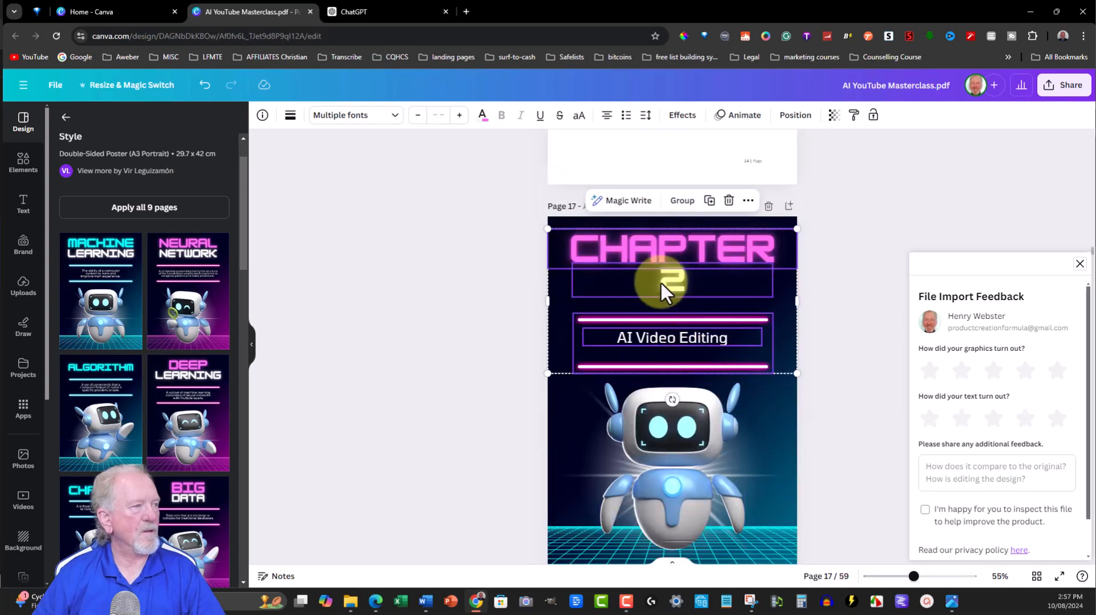
click(740, 411)
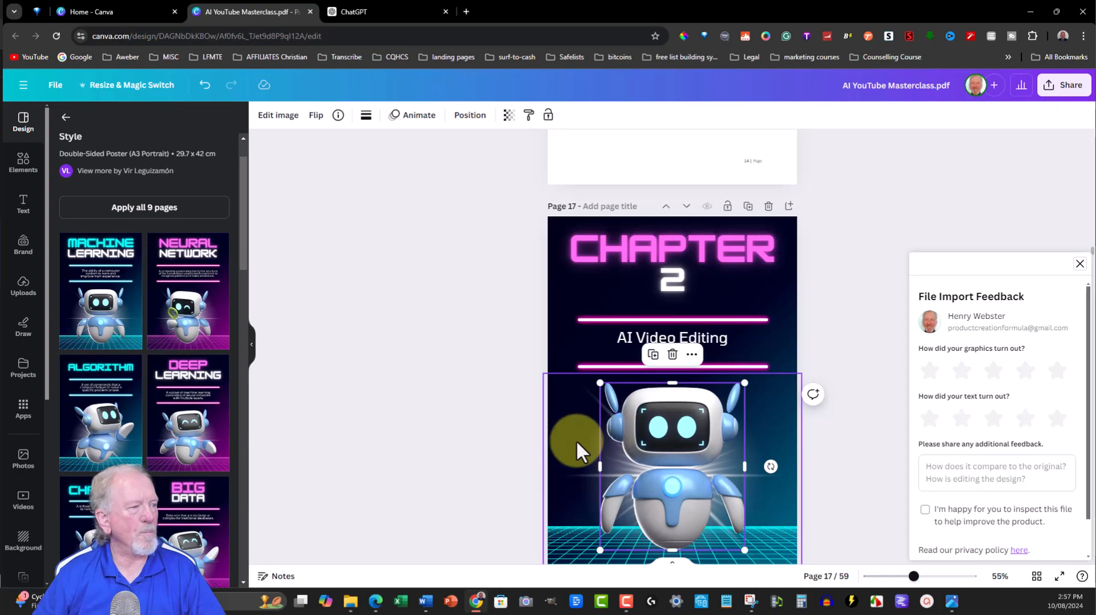
scroll(576, 300, up, 20)
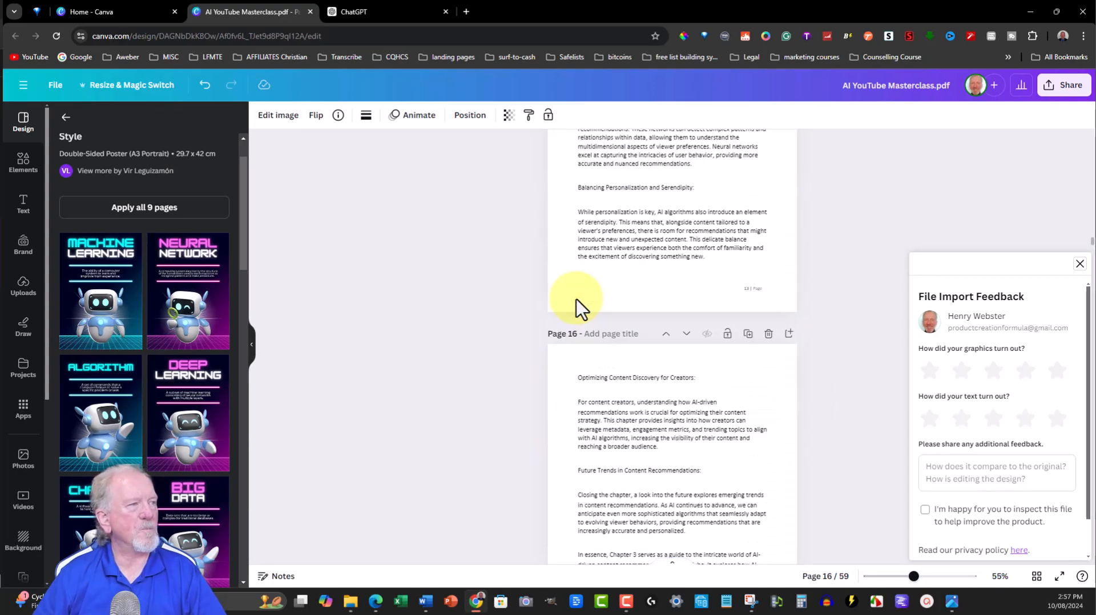
scroll(577, 300, up, 6)
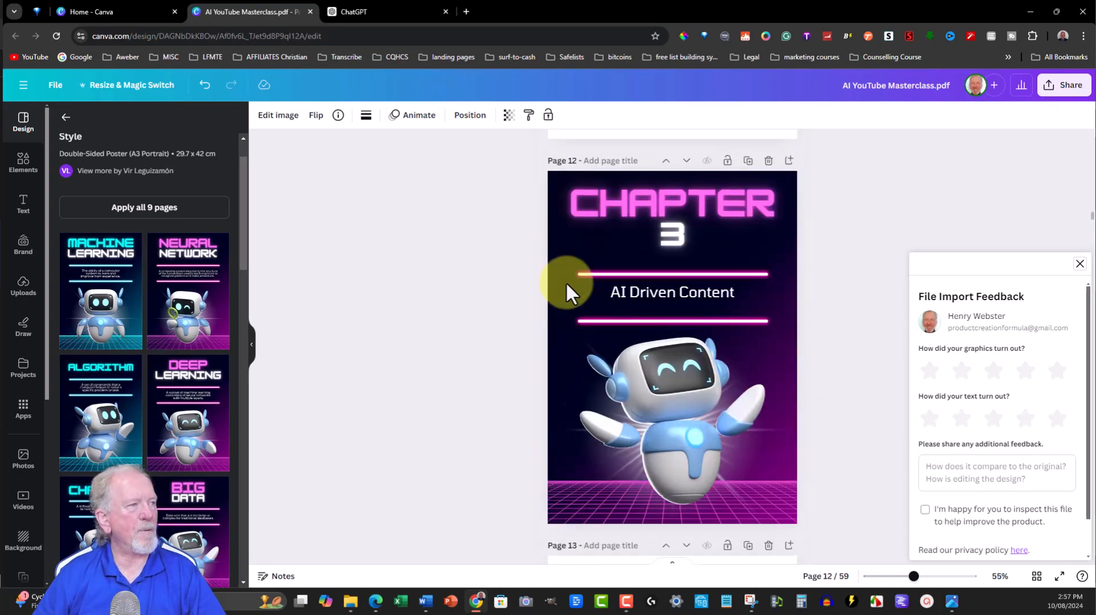
click(553, 244)
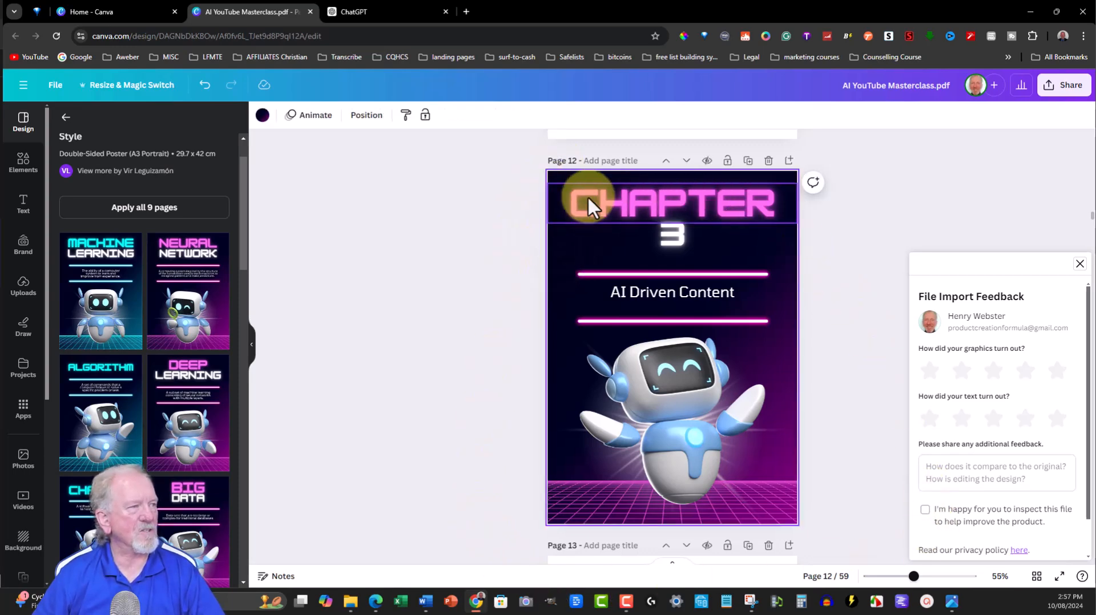
right_click(550, 260)
click(582, 276)
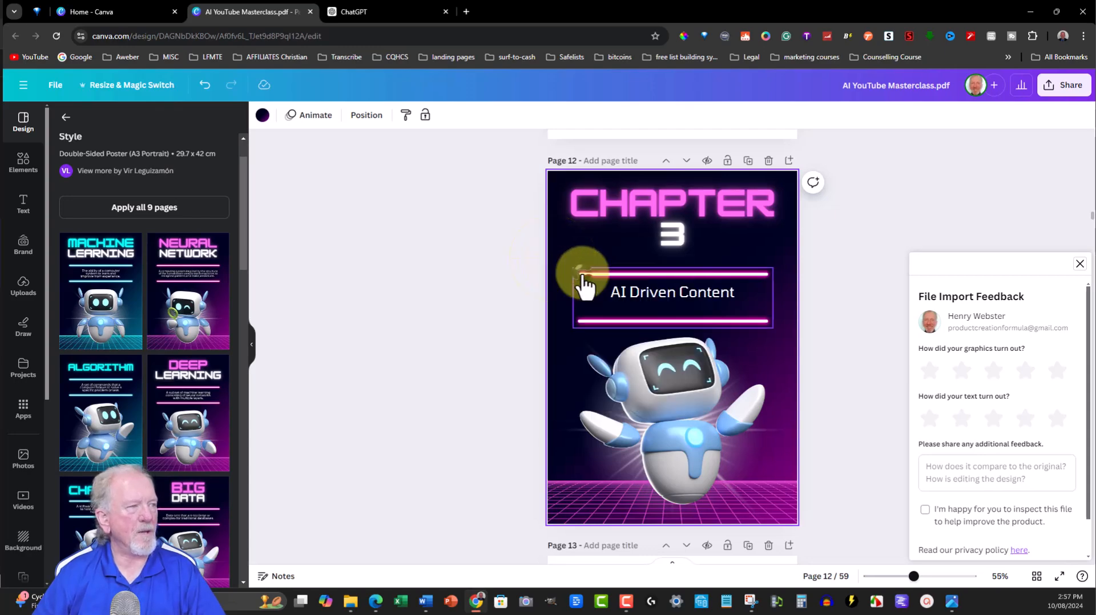
scroll(564, 286, down, 15)
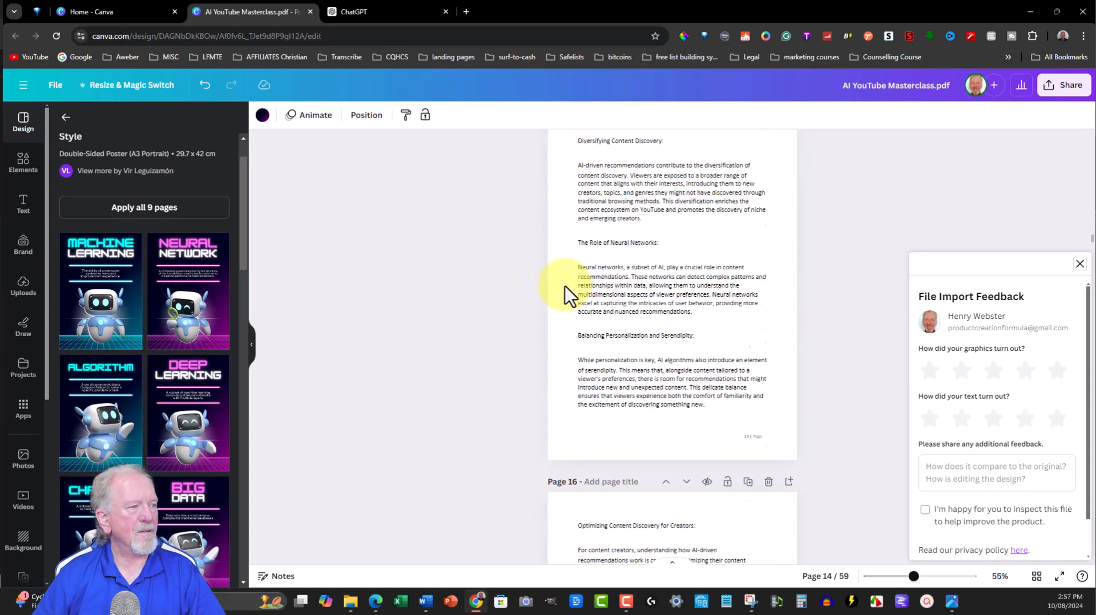
scroll(565, 286, down, 7)
click(550, 262)
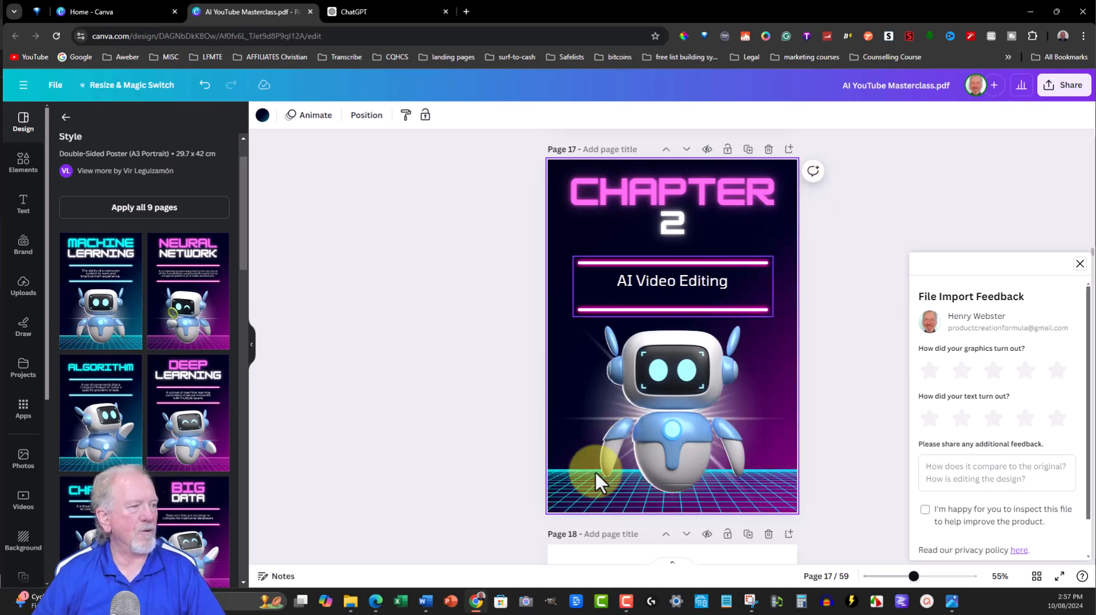
Recolor the cyan grid at the base of the page 17 cover to the document's magenta pink
click(573, 507)
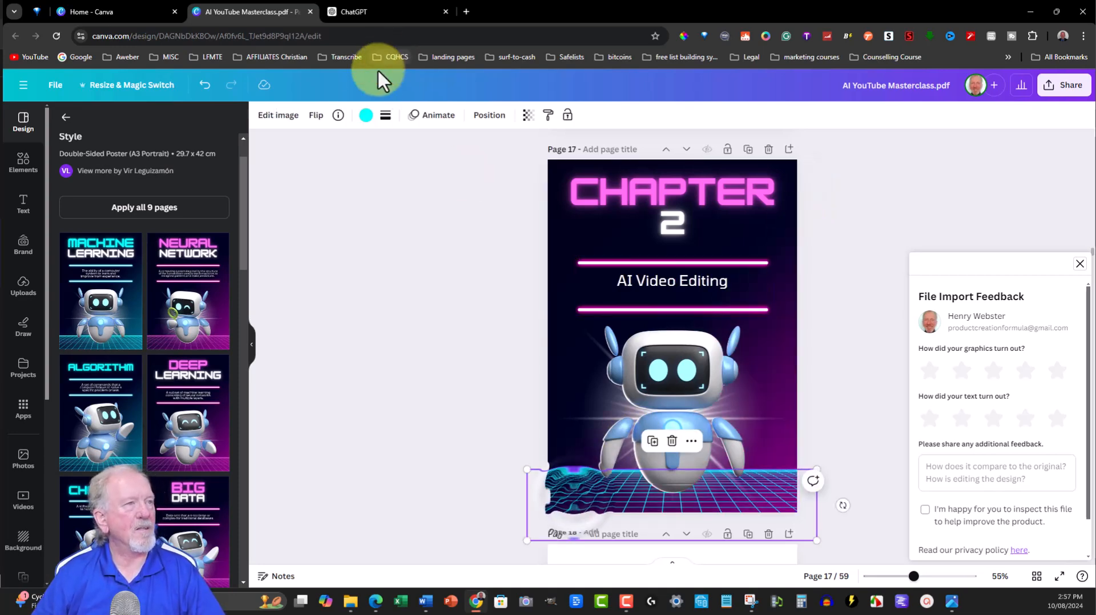
click(366, 115)
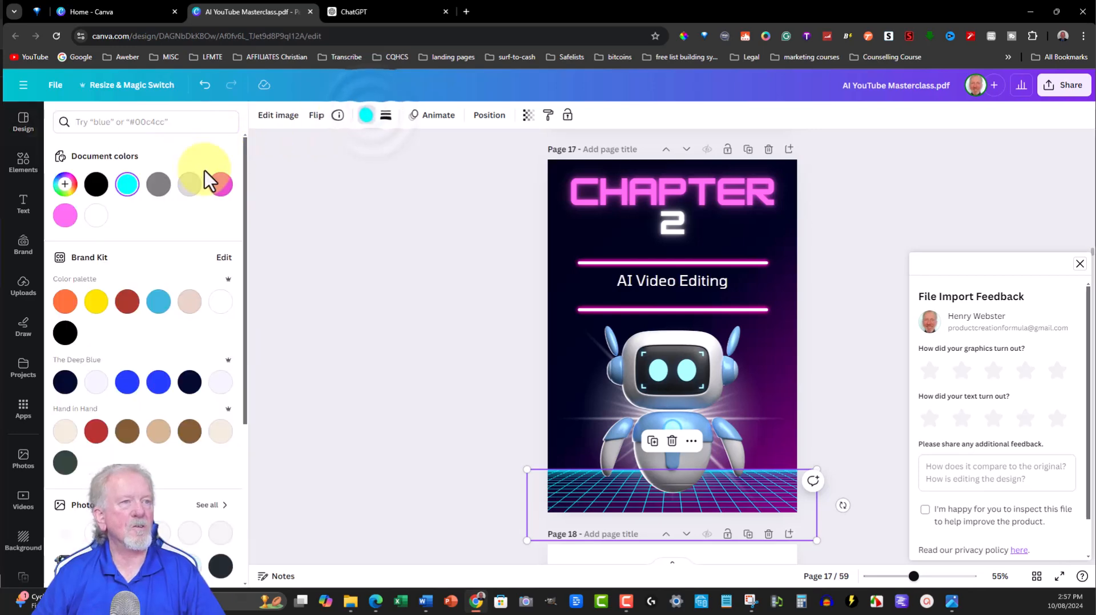
click(222, 183)
click(389, 270)
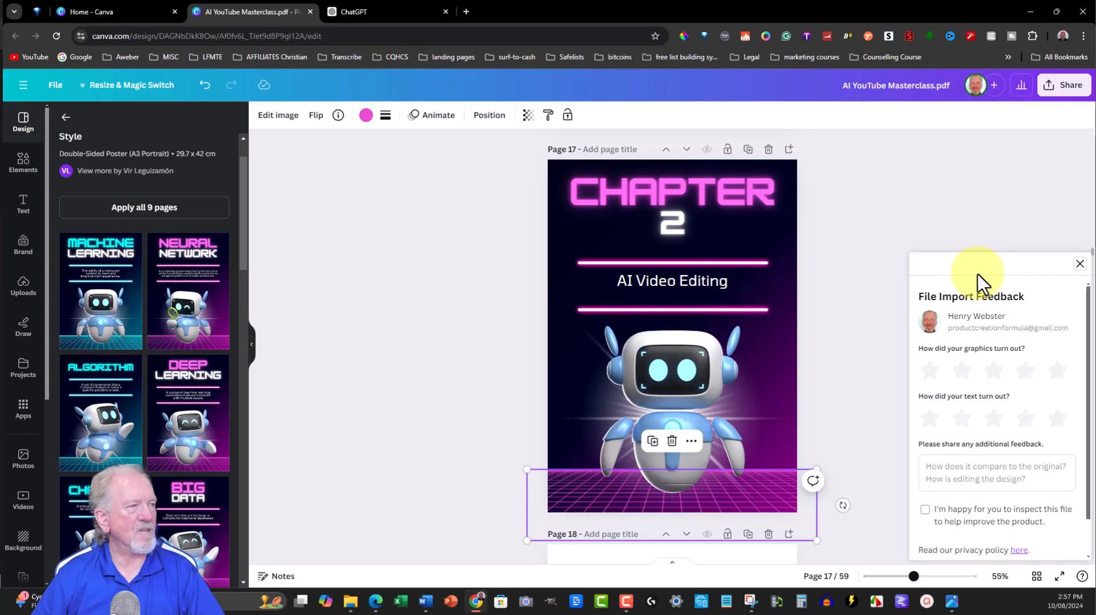
Review the restyled page 17 cover against the preceding Chapter 3 pages
scroll(822, 296, up, 6)
scroll(827, 283, up, 15)
scroll(827, 283, down, 5)
scroll(827, 284, up, 5)
scroll(827, 283, down, 2)
scroll(828, 283, down, 12)
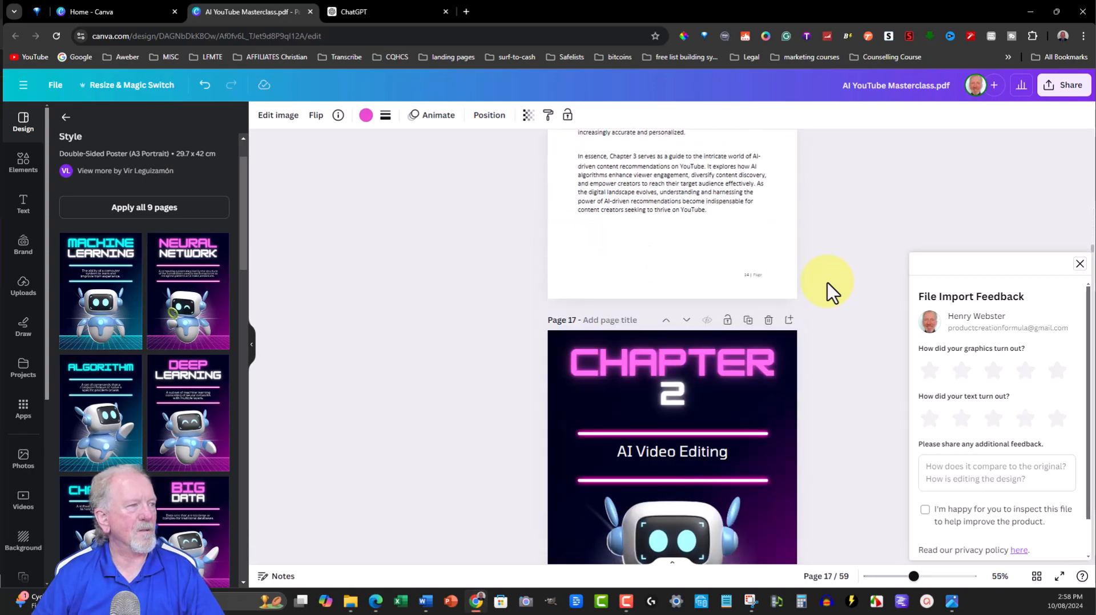
scroll(827, 283, down, 5)
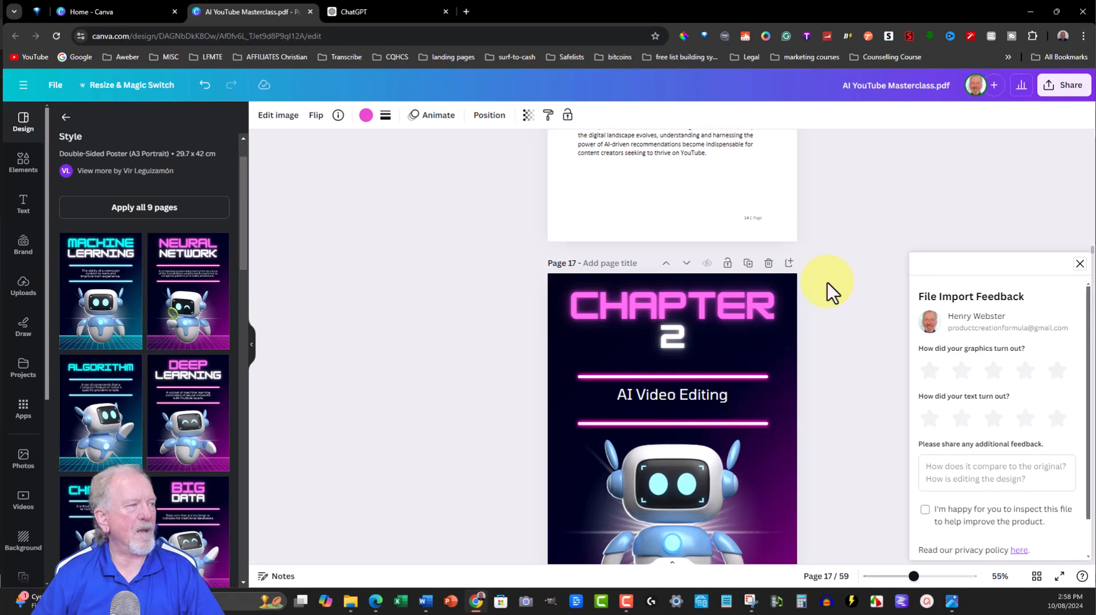
scroll(827, 283, up, 8)
scroll(827, 283, up, 5)
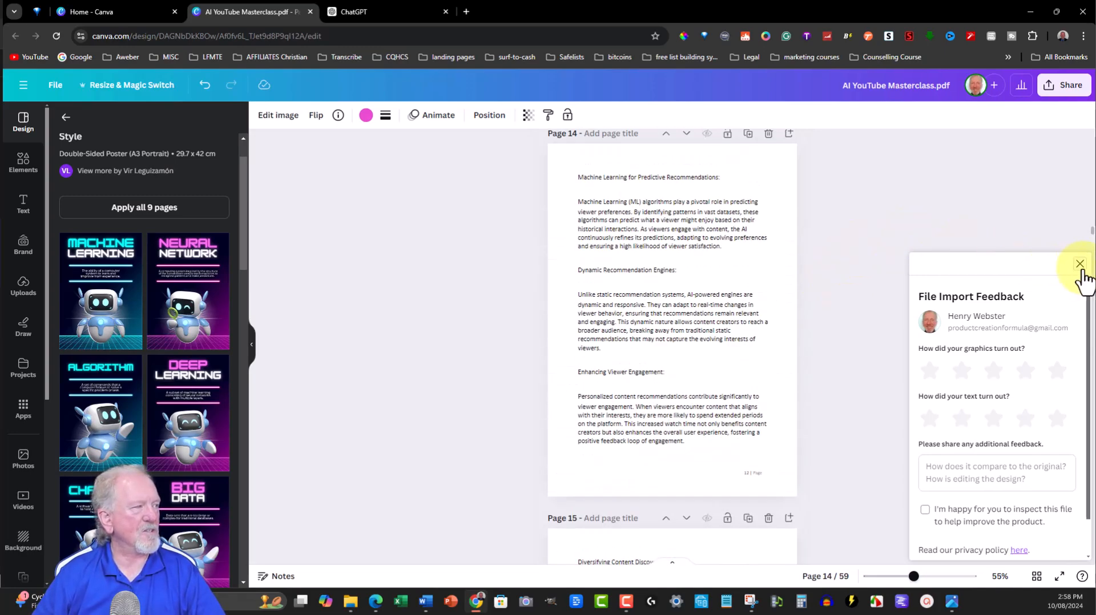
Dismiss the File Import Feedback form and download all 59 pages of the design as PDF Print
click(1080, 267)
scroll(848, 275, up, 8)
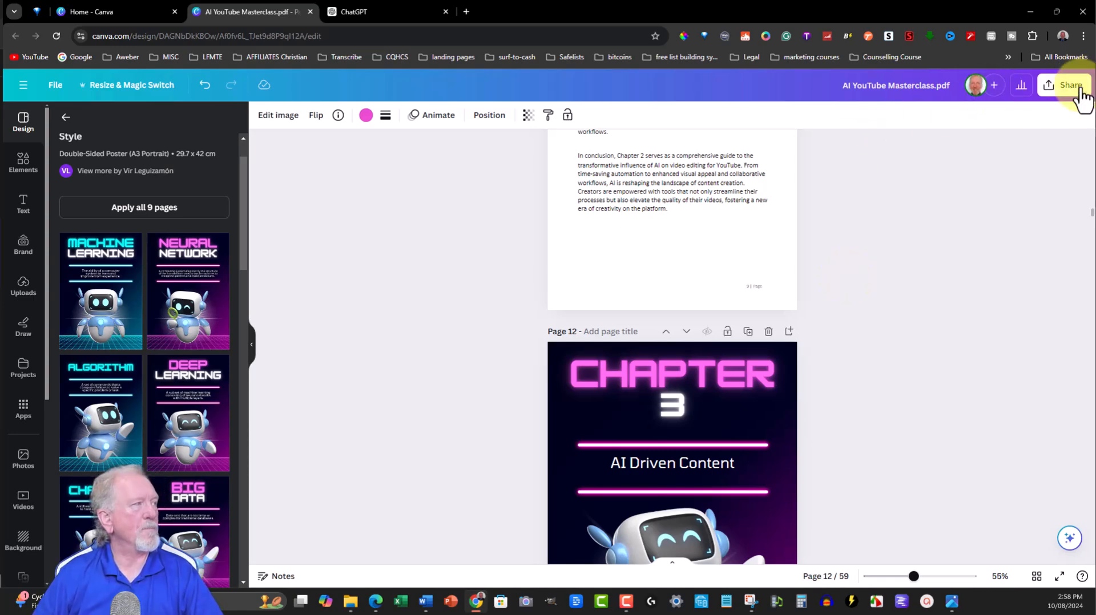
click(1059, 91)
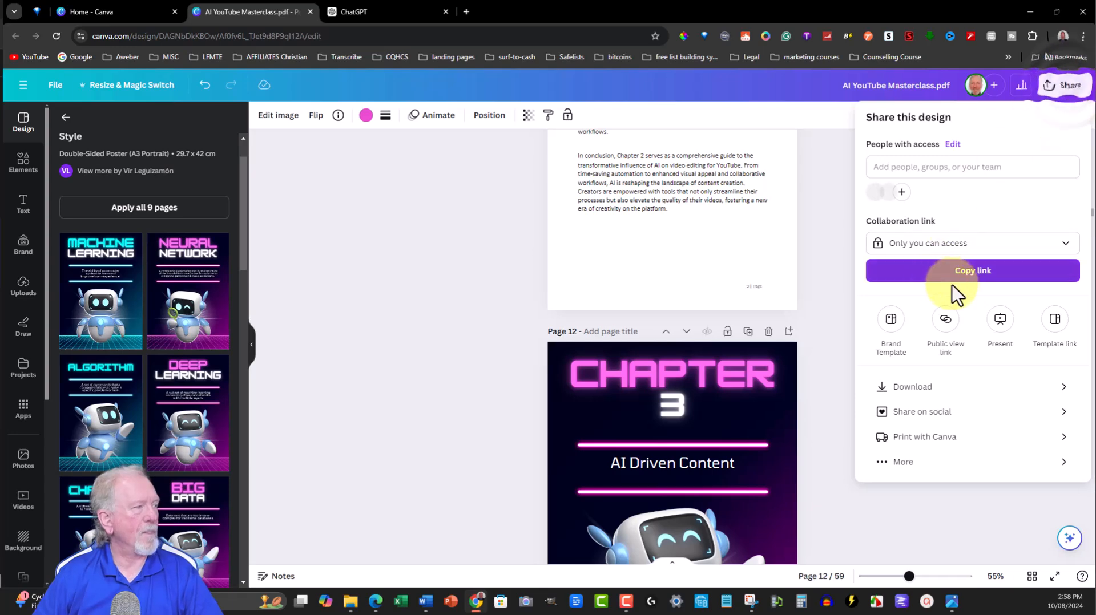
click(916, 388)
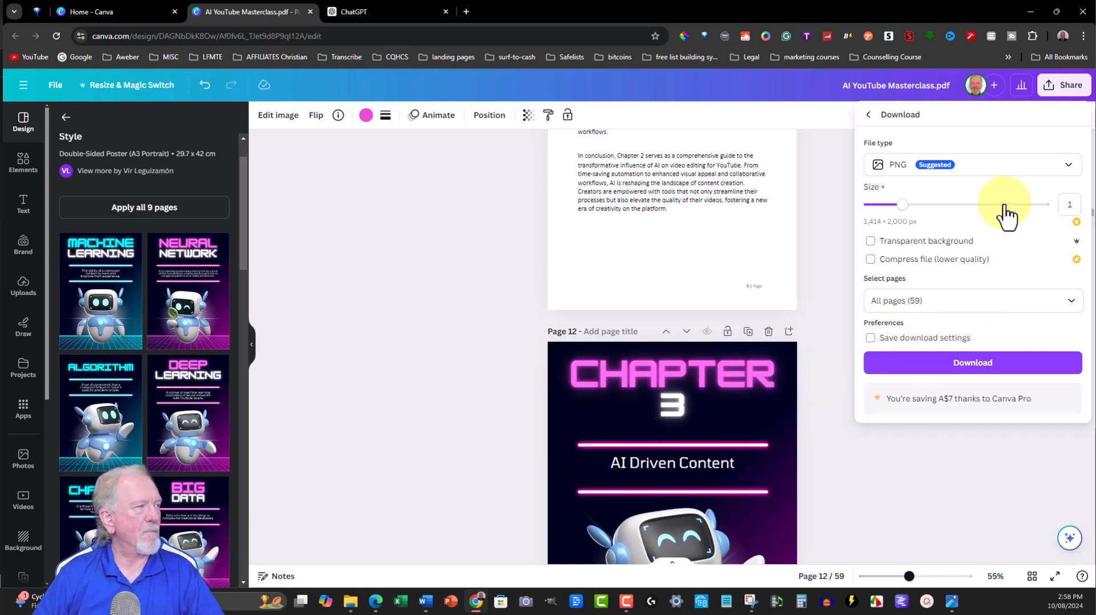
click(1068, 167)
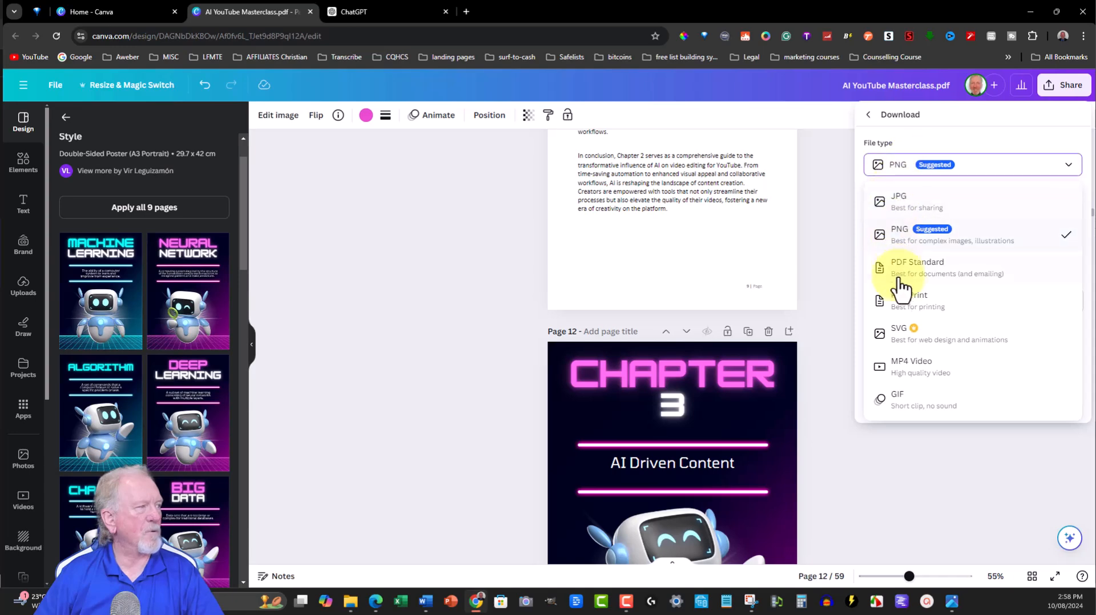
click(920, 308)
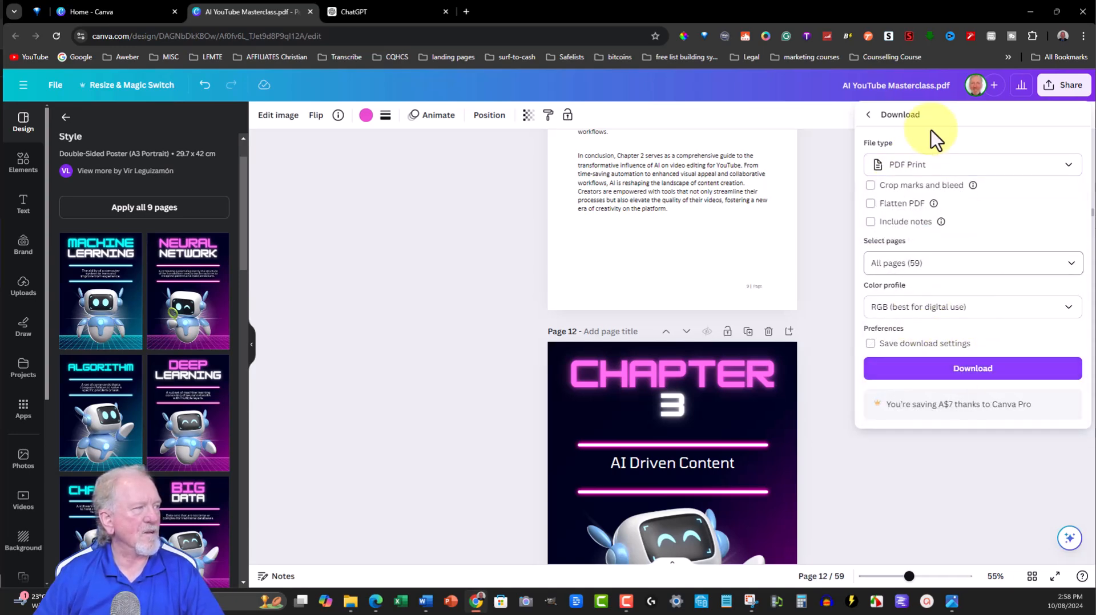
click(973, 371)
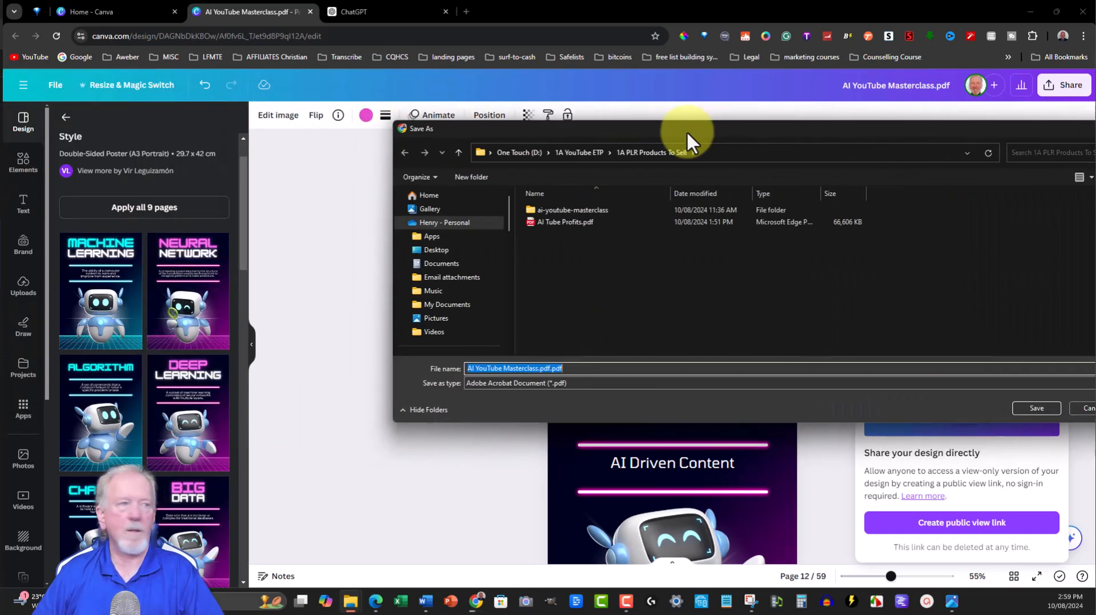
Save the downloaded PDF as "AI YouTube Masterclass2pdf" in the 1A PLR Products To Sell folder
drag(686, 131, 548, 105)
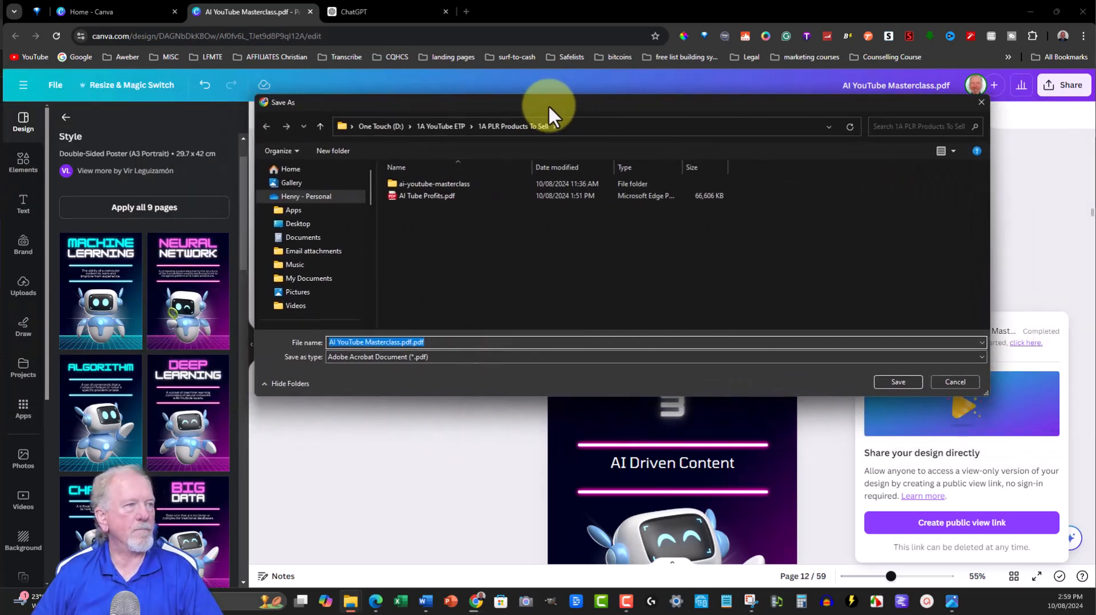
click(412, 343)
key(BackSpace)
key(BackSpace)
key(BackSpace)
key(BackSpace)
text(2)
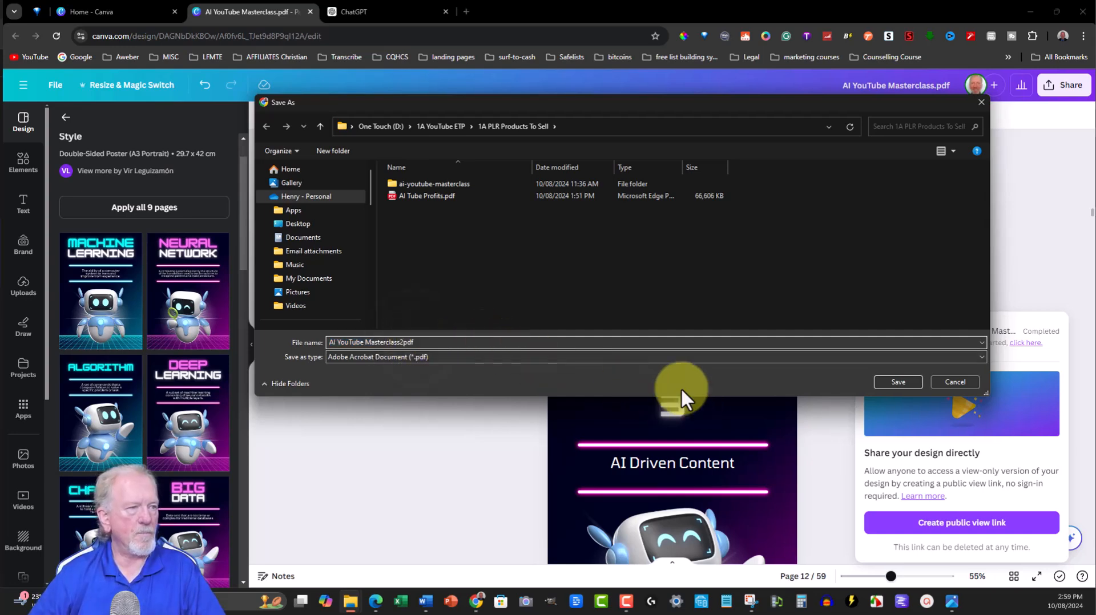
click(904, 382)
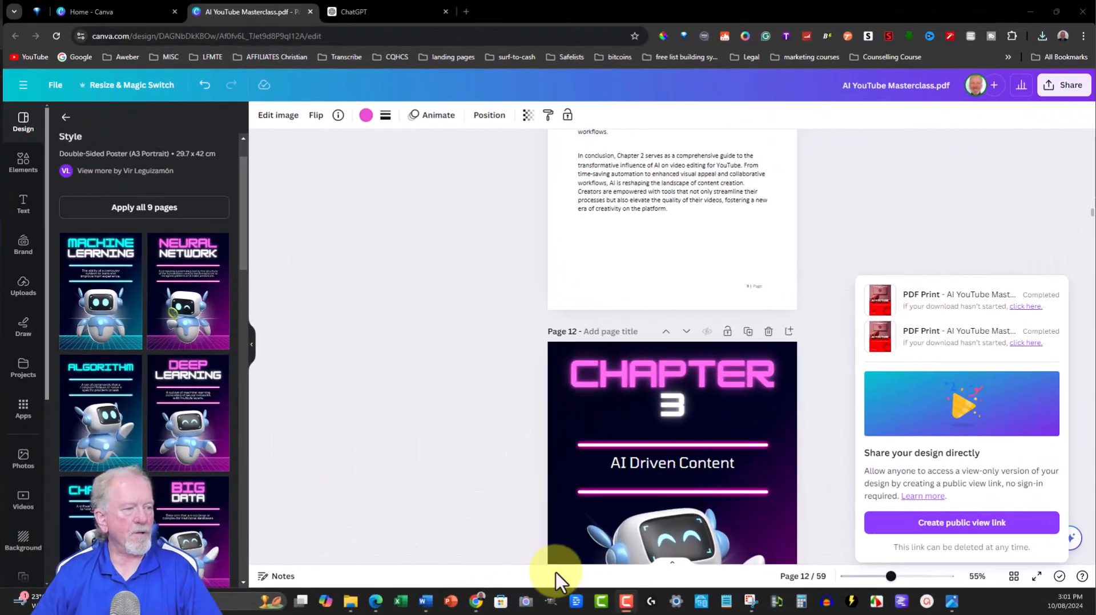
Open AI YouTube Masterclass 2.pdf in Microsoft Word, converting it to an editable document
click(434, 602)
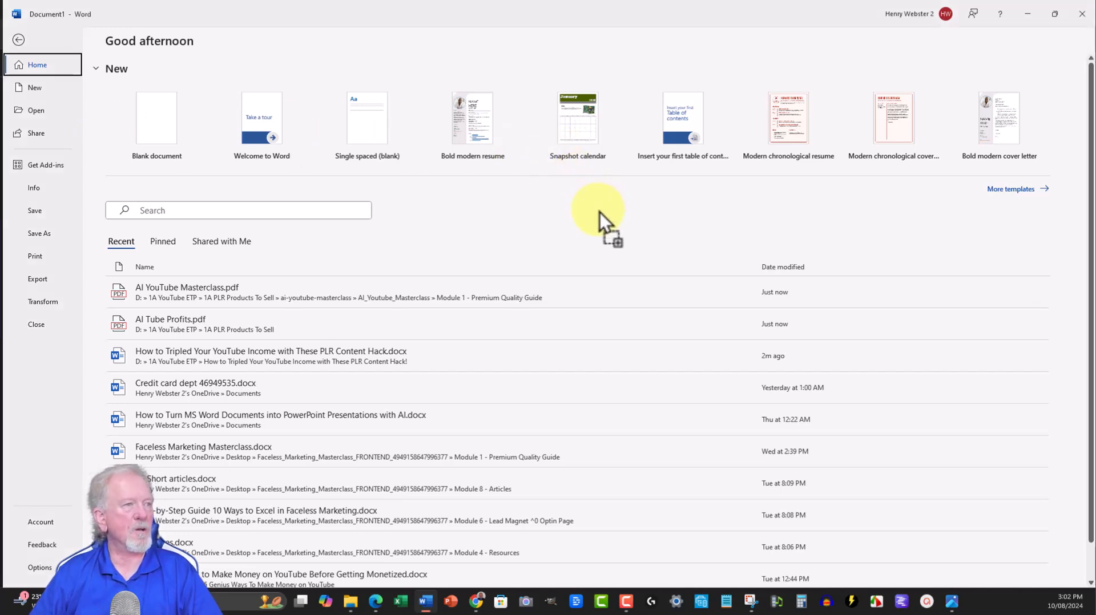
drag(601, 213, 601, 213)
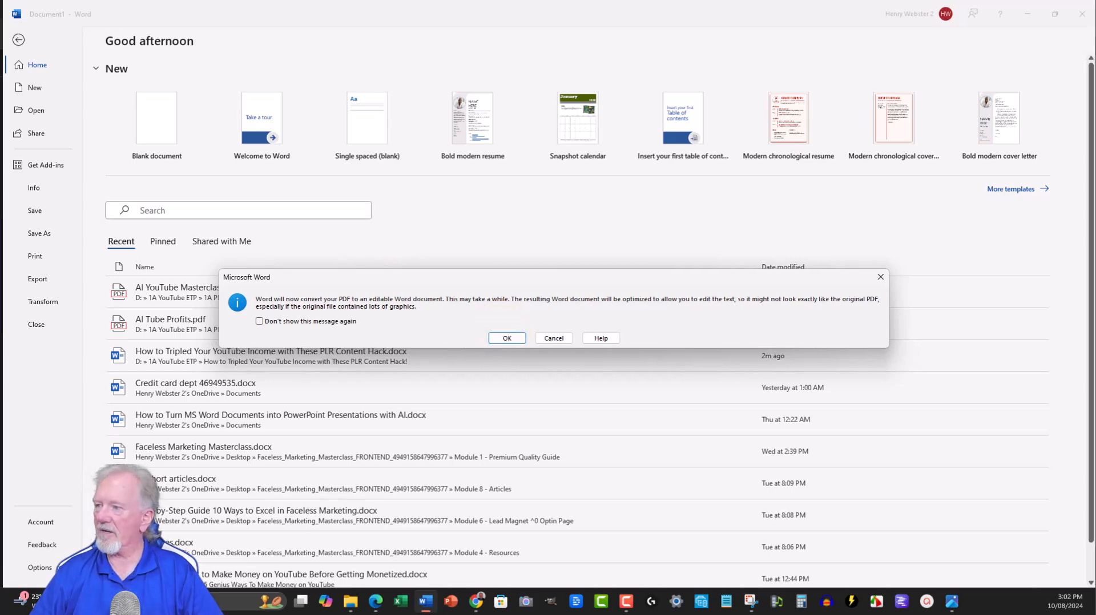
click(506, 338)
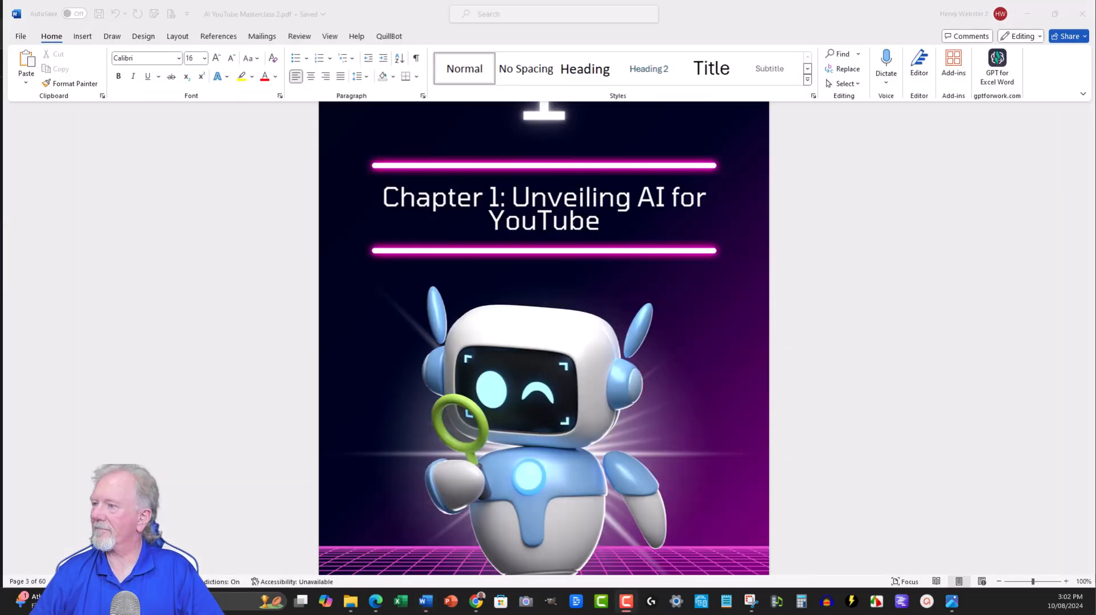
Examine the converted document's cover, disclaimer and Chapter 1 opening pages
scroll(795, 350, up, 6)
scroll(762, 321, up, 15)
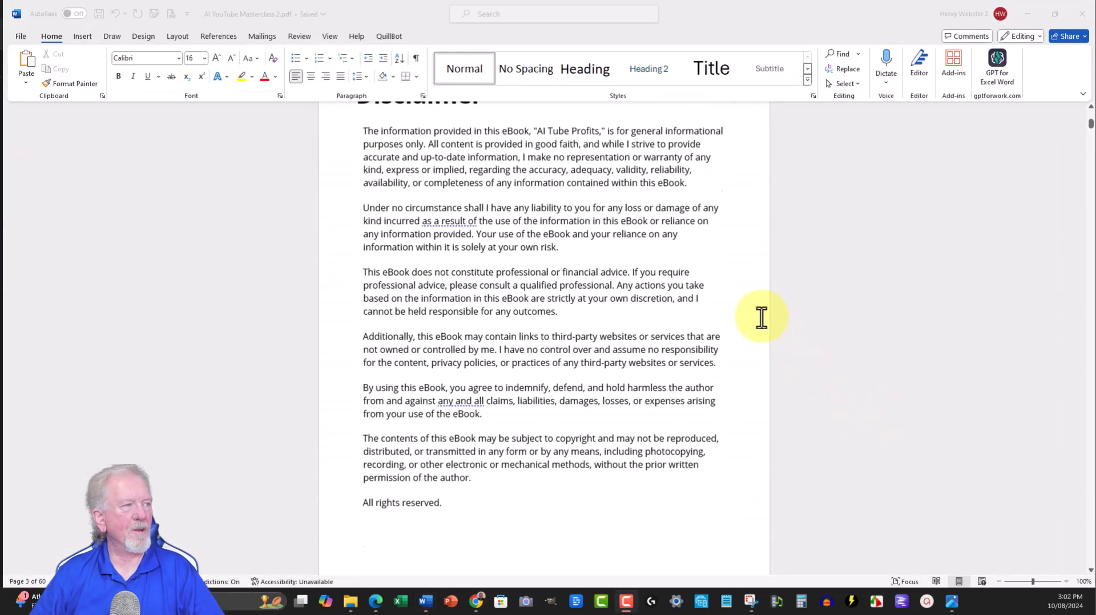
scroll(531, 204, up, 3)
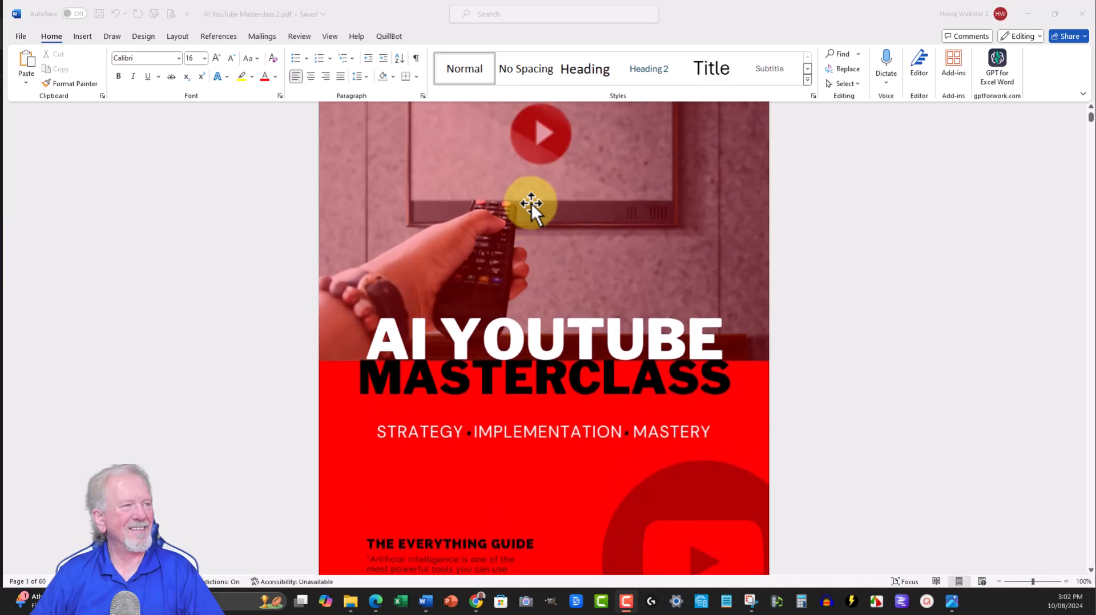
scroll(532, 204, down, 4)
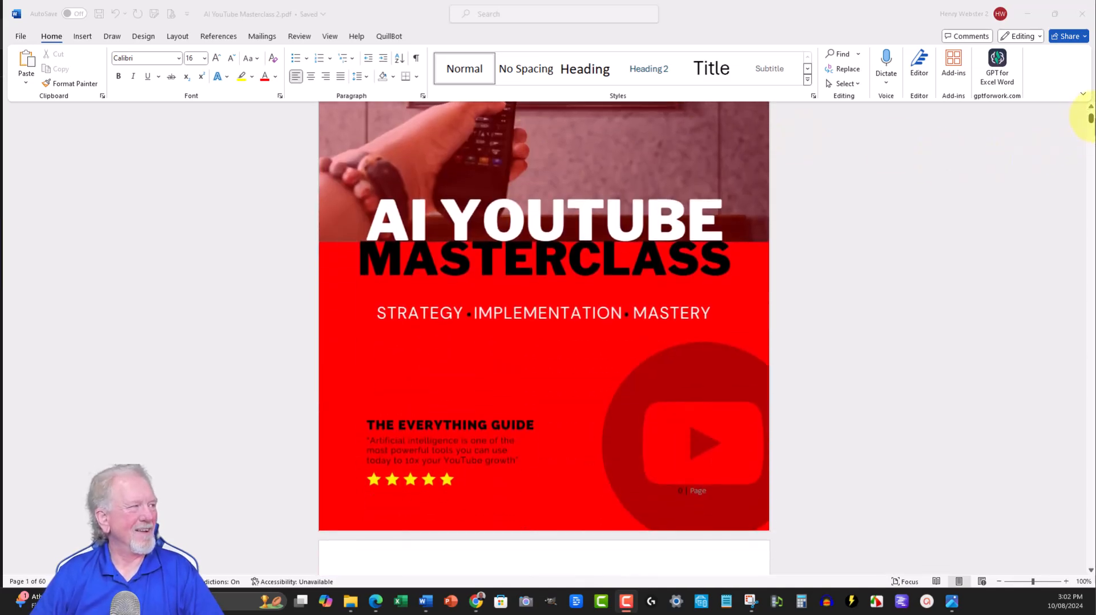
click(1090, 120)
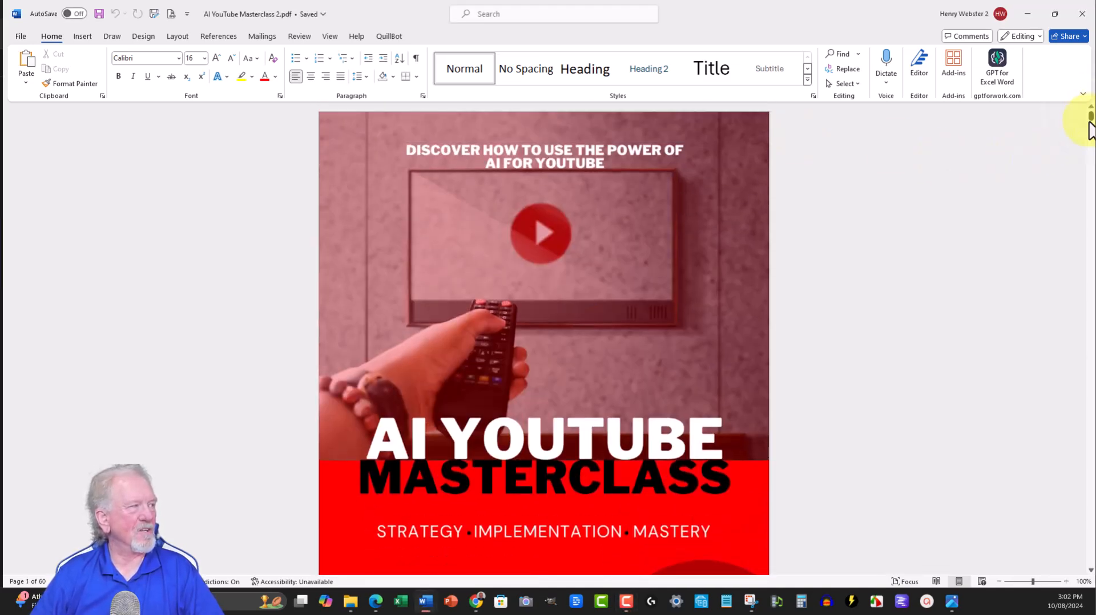
drag(1090, 120, 1091, 137)
scroll(748, 194, down, 3)
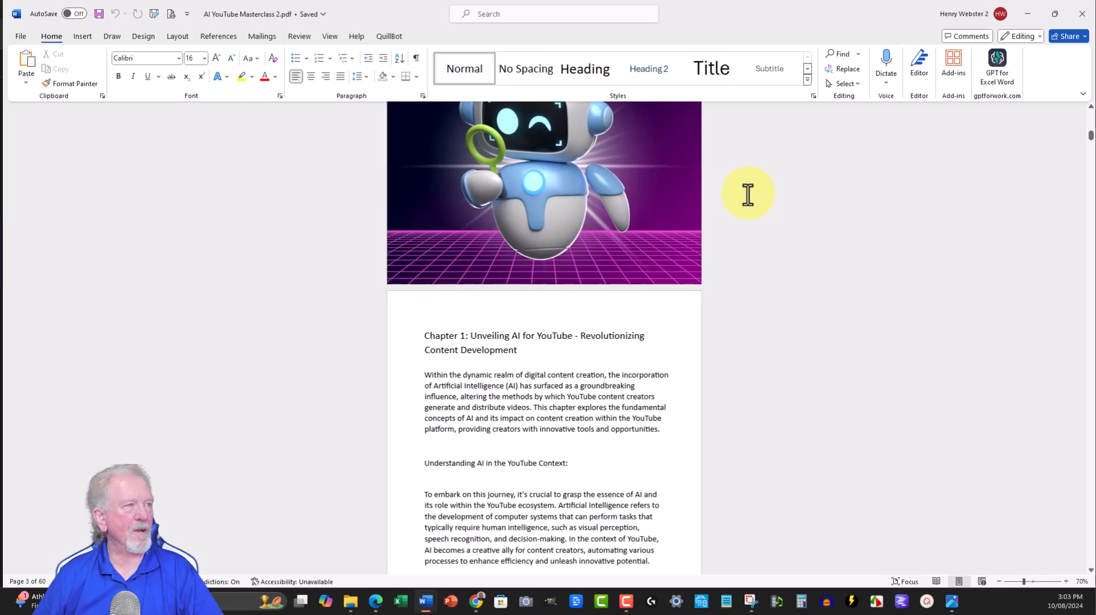
Copy the complete Chapter 1 text, from its heading to its closing paragraph, and return to the browser
scroll(748, 197, down, 4)
drag(427, 186, 643, 222)
scroll(606, 358, down, 2)
scroll(607, 359, down, 7)
scroll(608, 364, down, 11)
scroll(655, 472, down, 9)
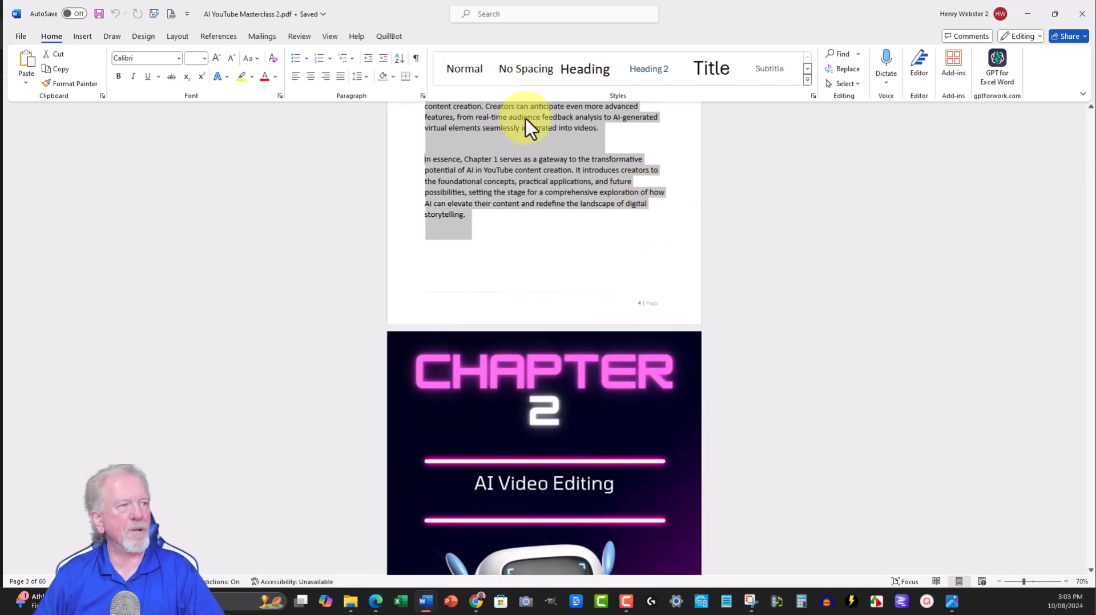
right_click(501, 181)
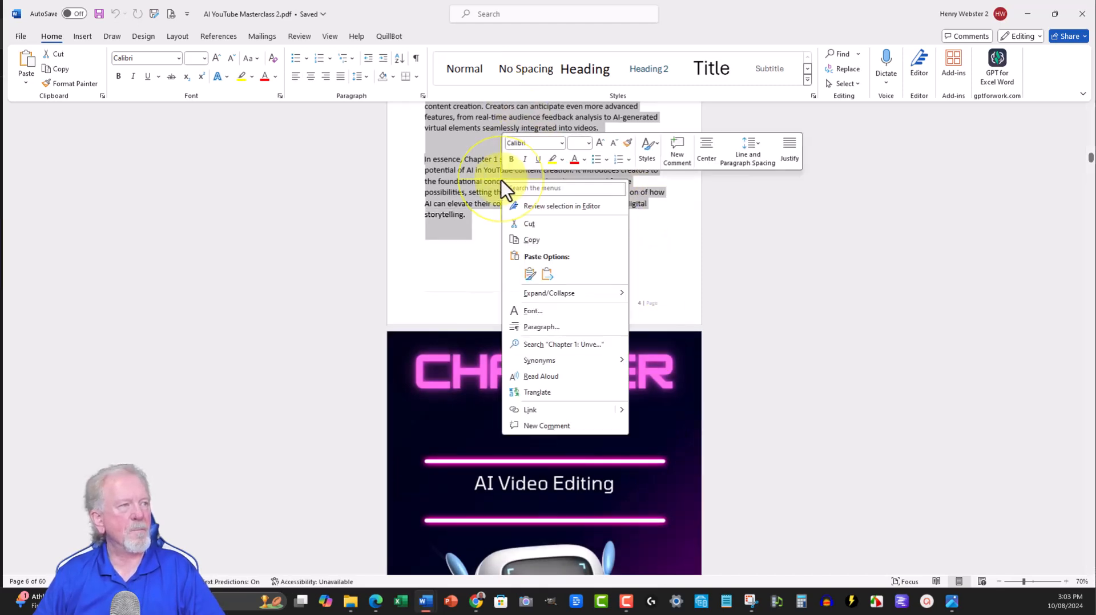
click(530, 241)
click(1024, 17)
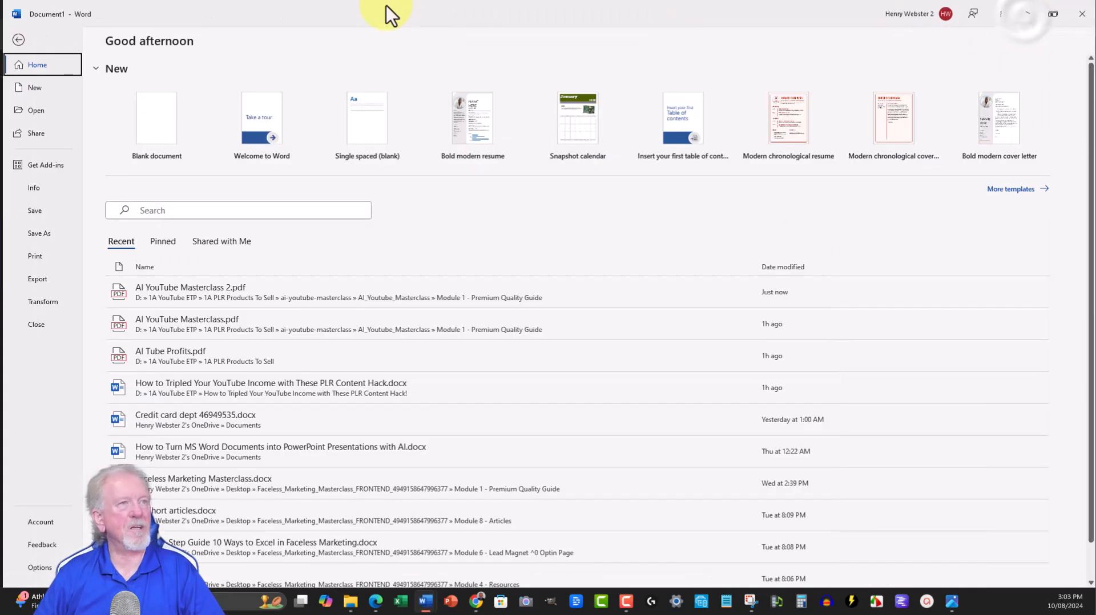
click(1030, 16)
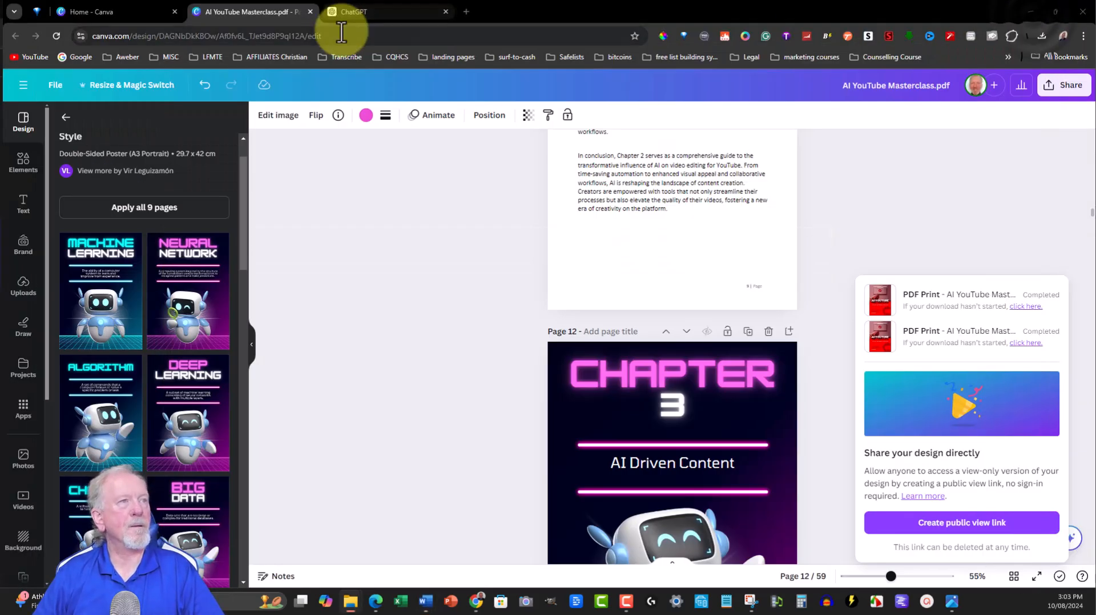
Ask ChatGPT with "Please rewrite and expand" followed by the copied Chapter 1 text in quotation marks
click(364, 14)
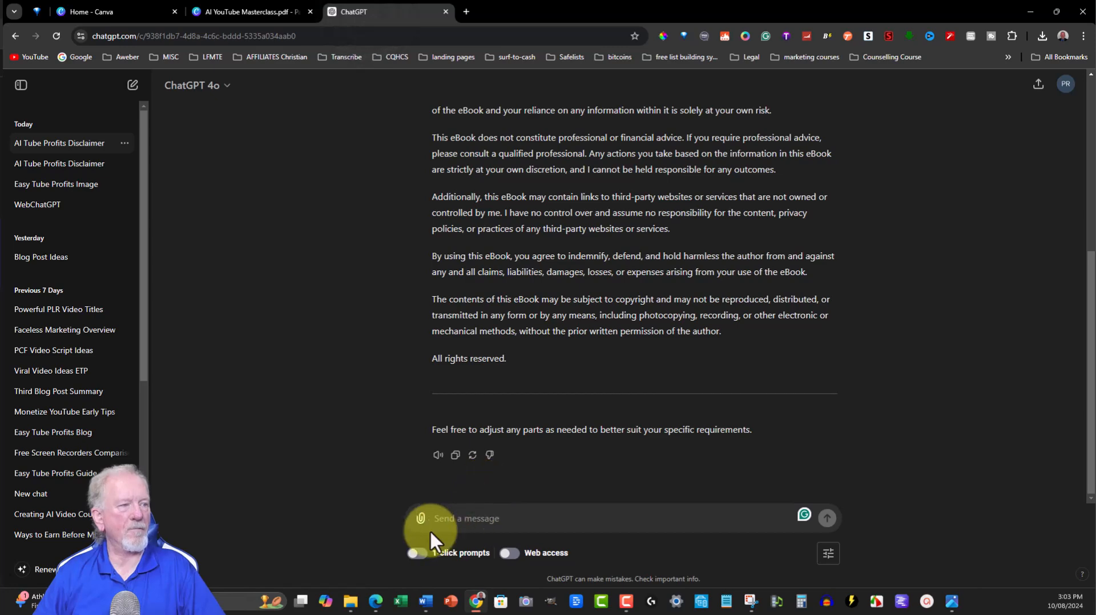
click(197, 85)
click(495, 524)
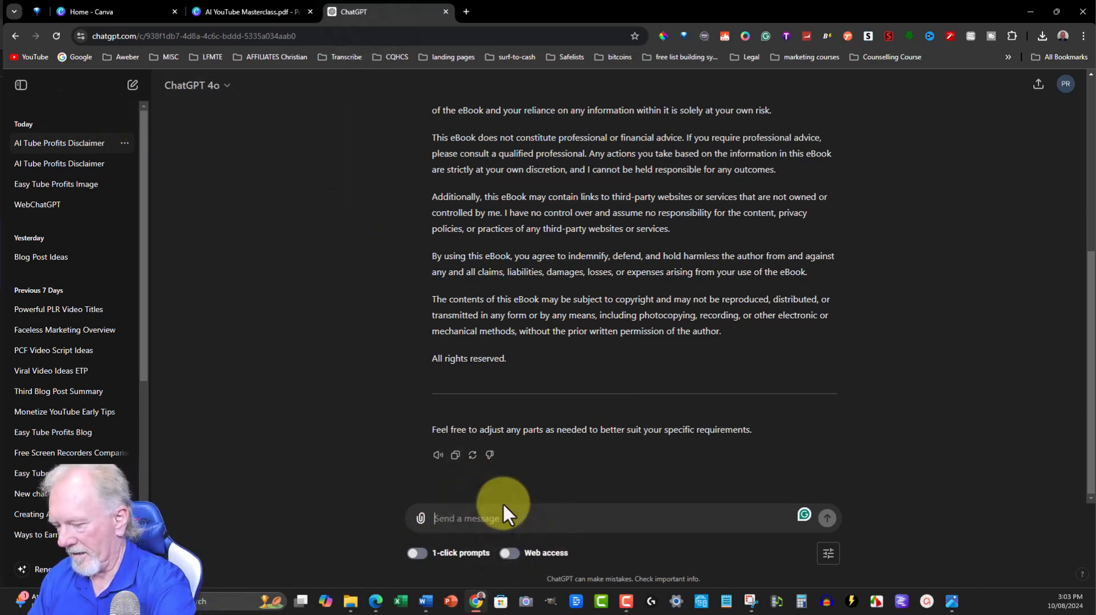
text(Please rewrite and expand )
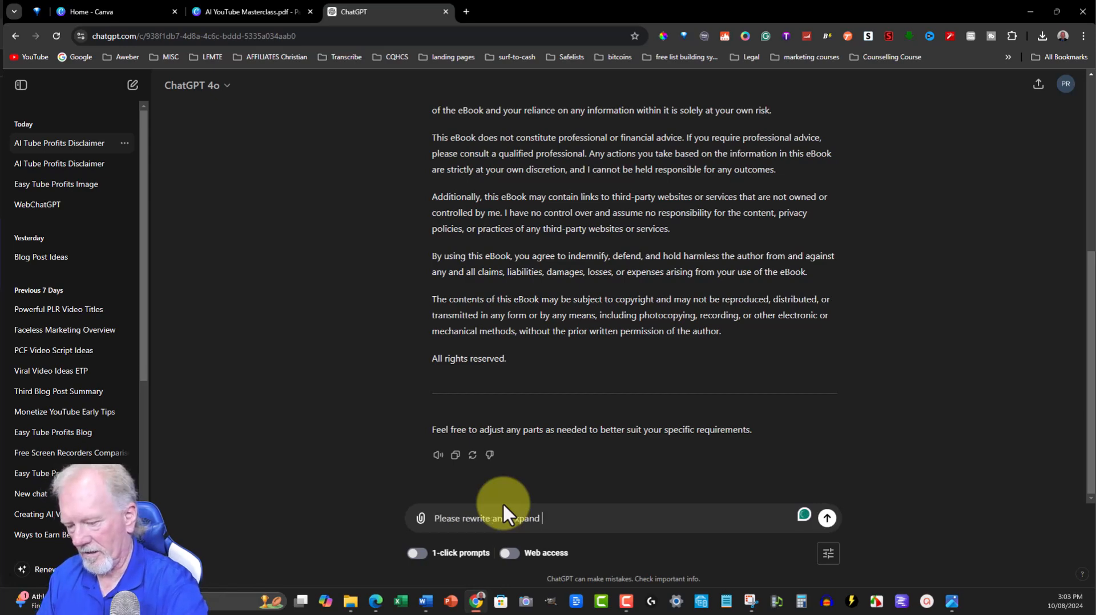
text(")
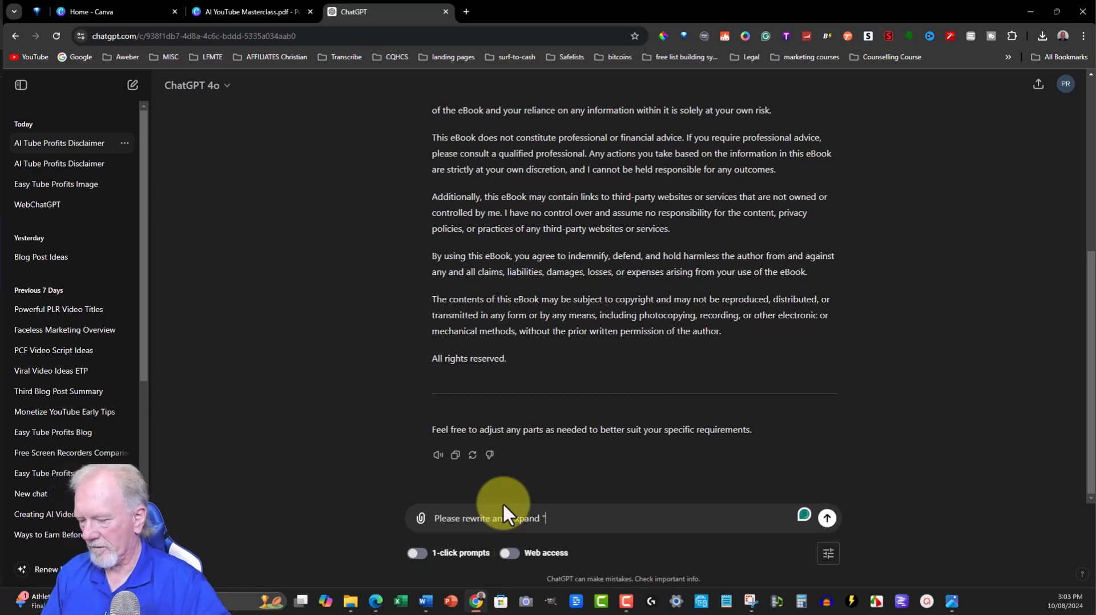
key(ctrl+v)
text(")
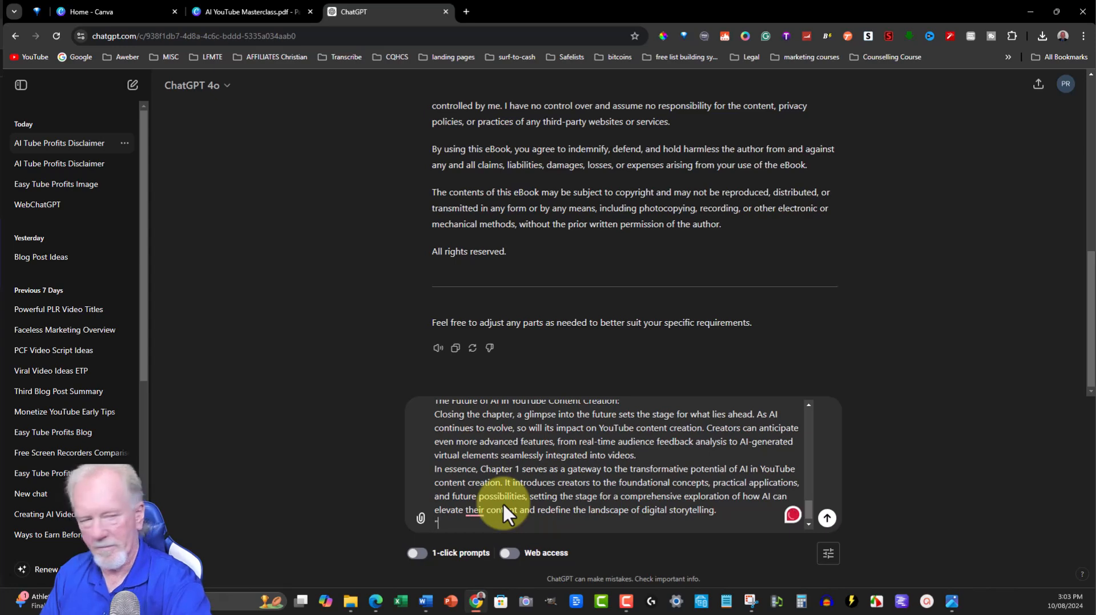
key(Return)
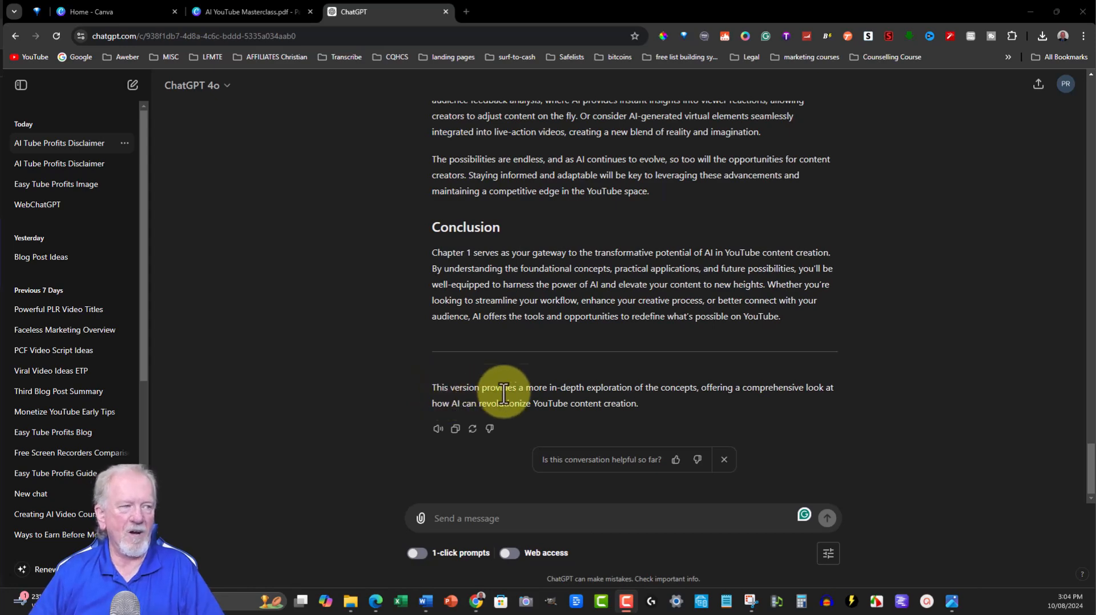
Replace Document3's contents in Word with the original Chapter 1 text and check its word count
click(454, 429)
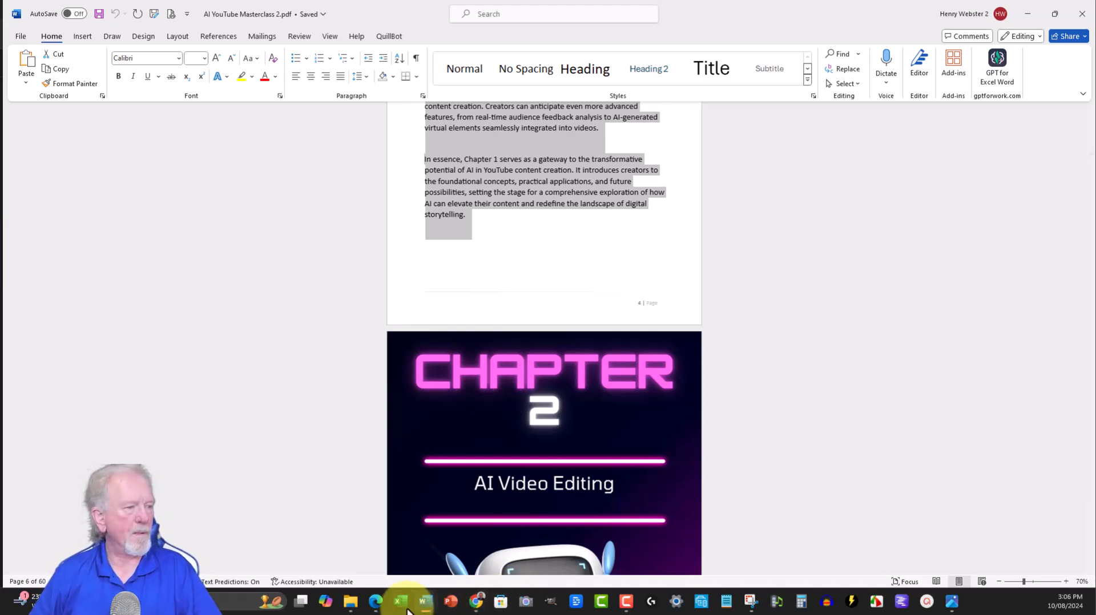
mouse_move(425, 601)
click(536, 571)
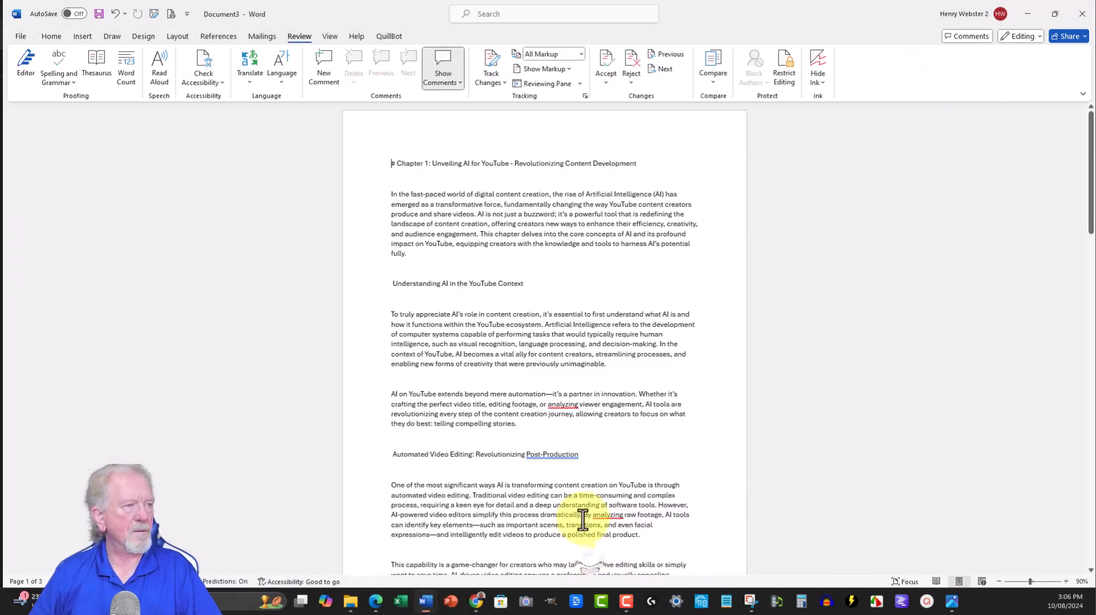
drag(394, 164, 440, 167)
key(ctrl+a)
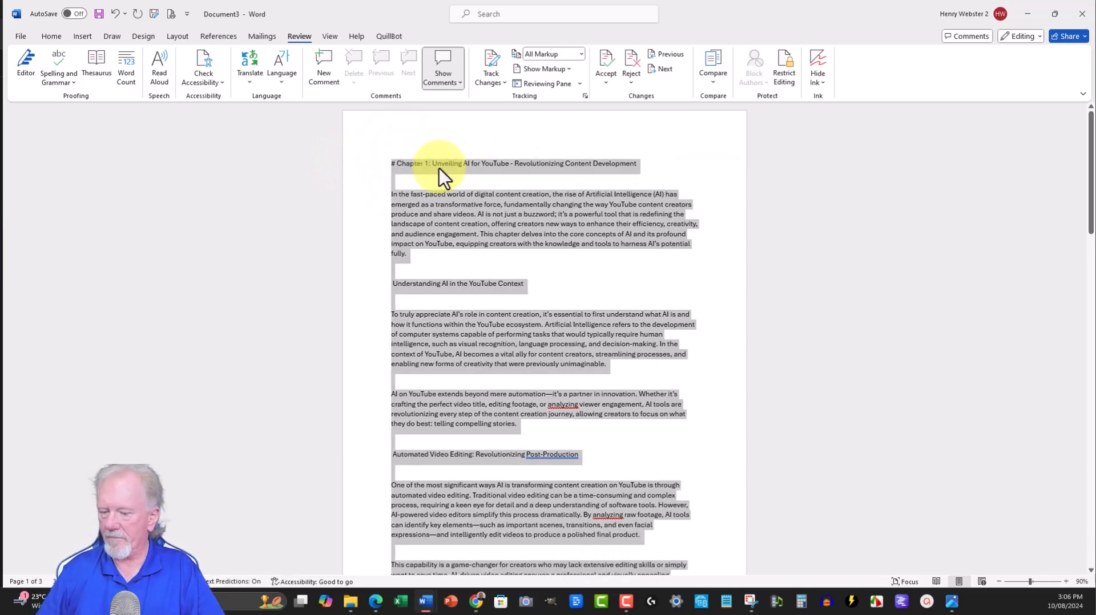
key(Delete)
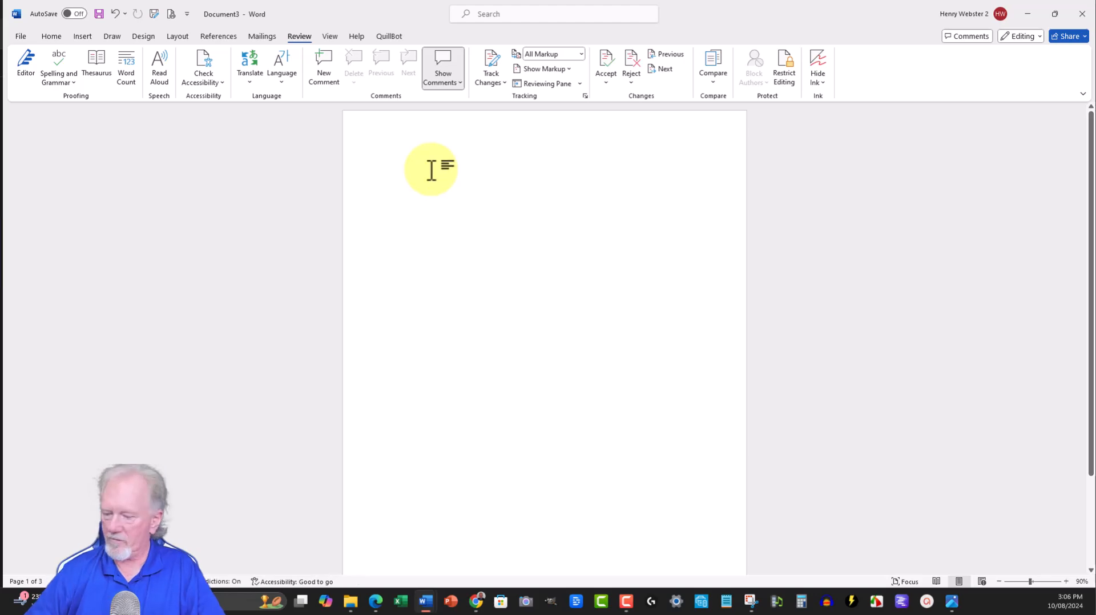
key(ctrl+v)
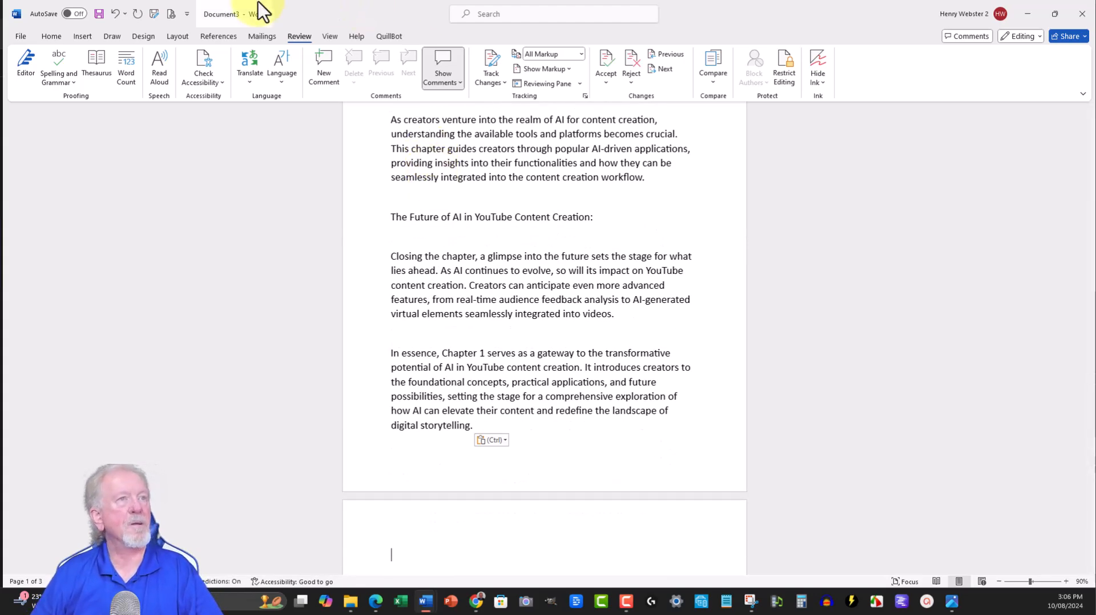
click(124, 69)
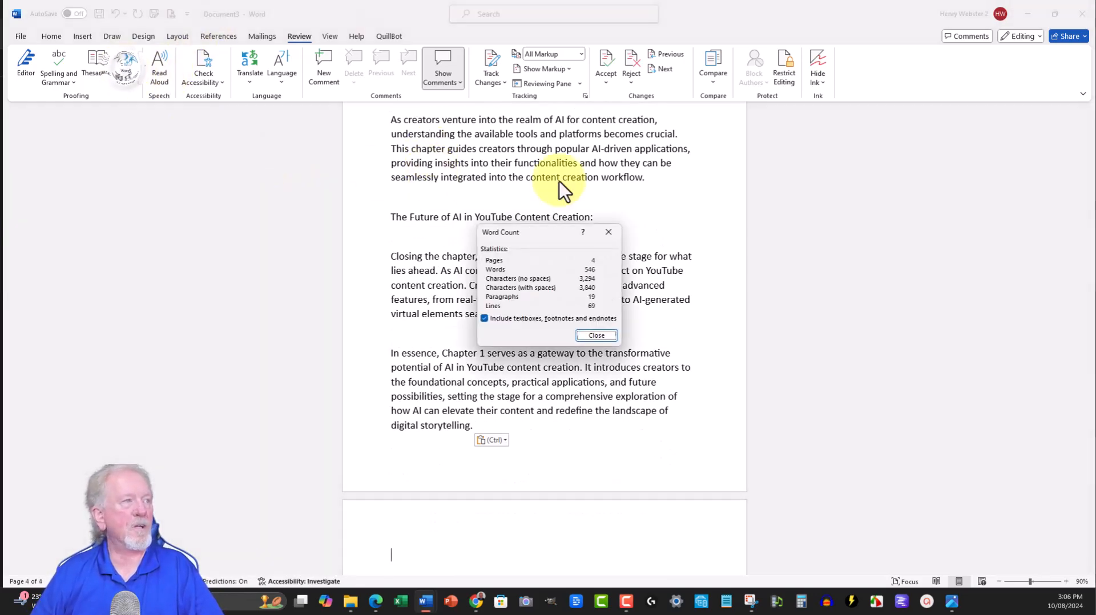
click(608, 232)
Copy ChatGPT's rewritten Chapter 1 and paste it into Document3 in place of all its existing text
click(1033, 15)
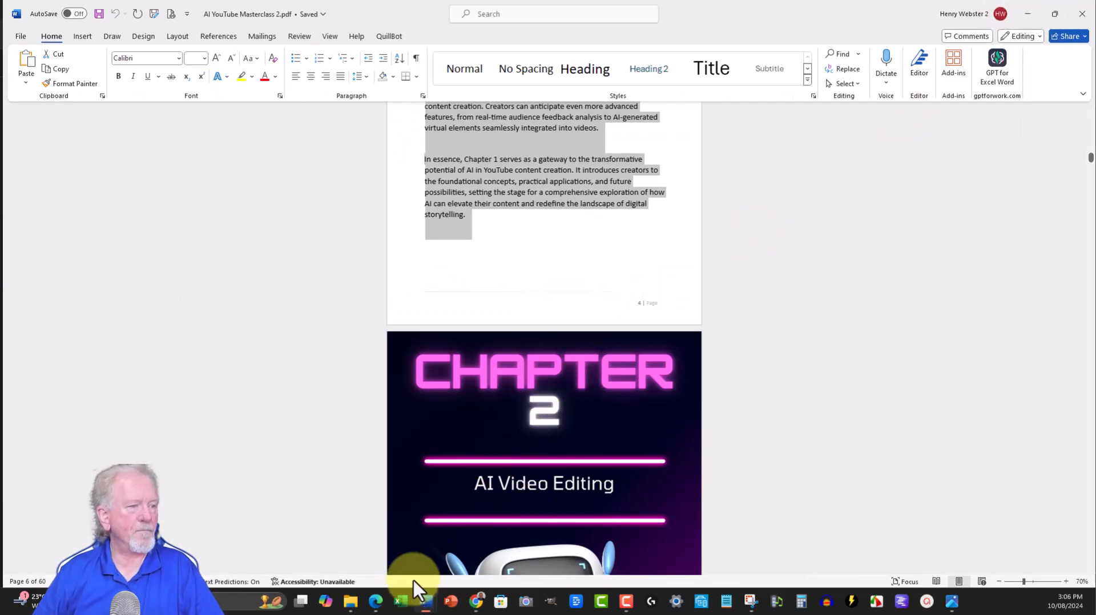
click(1026, 16)
click(455, 429)
mouse_move(426, 604)
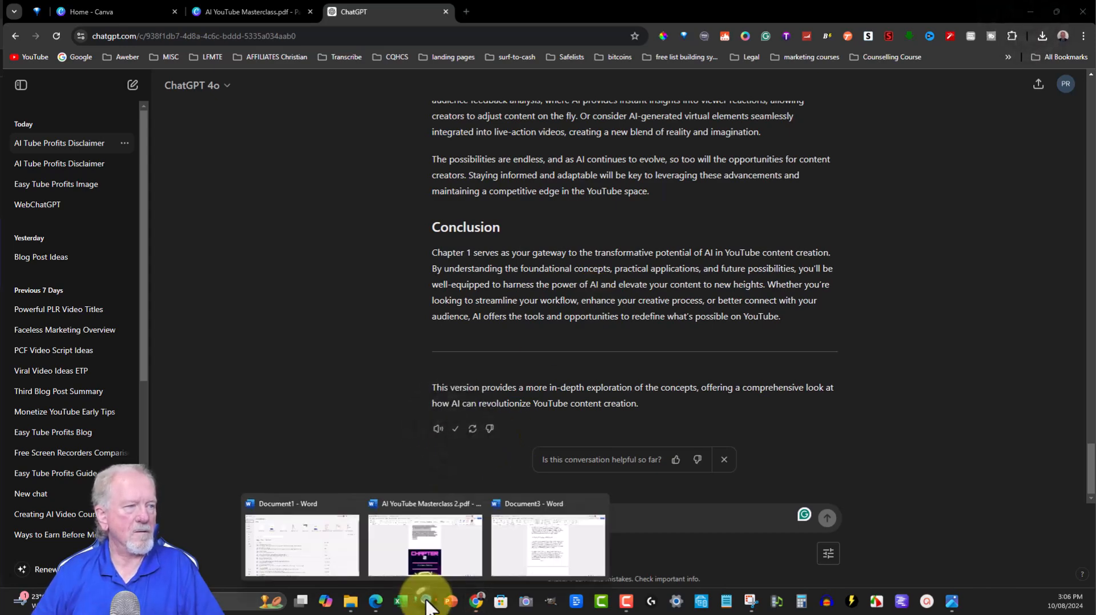
click(570, 568)
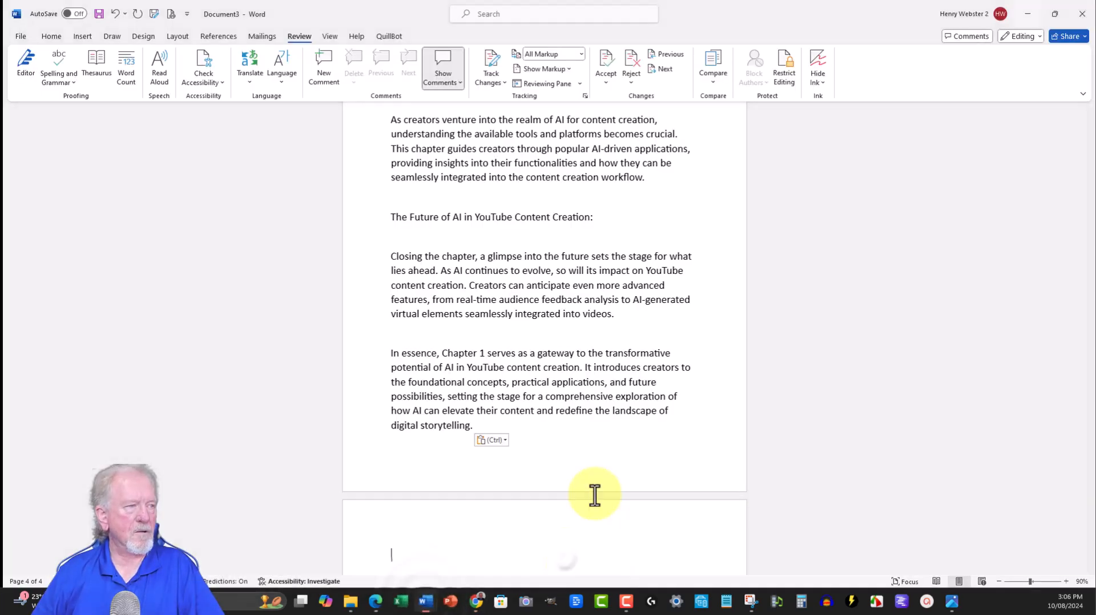
click(377, 168)
key(ctrl+a)
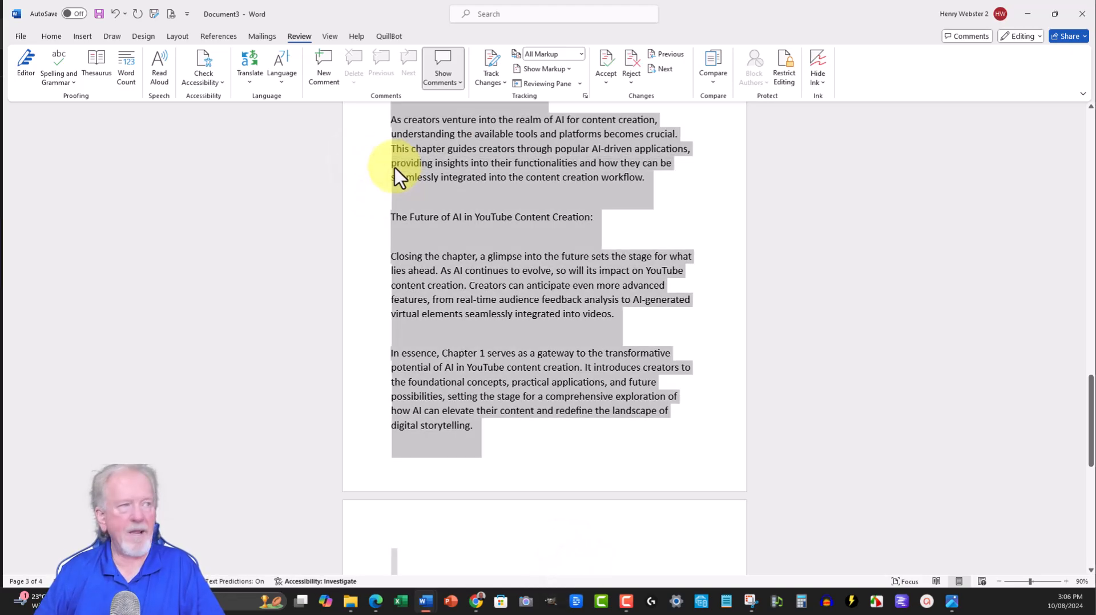
key(Delete)
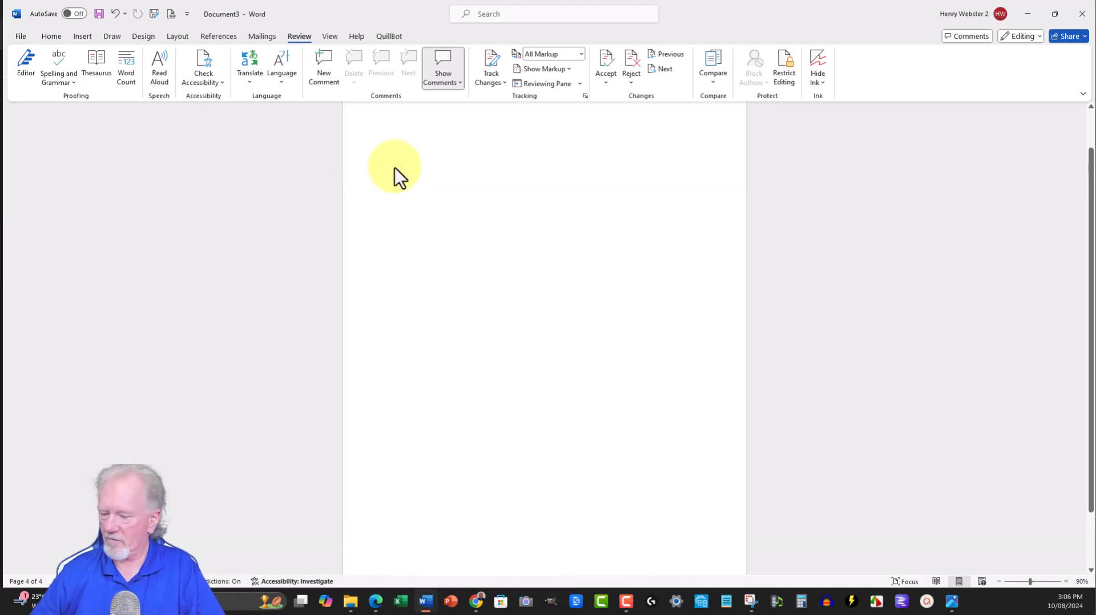
key(ctrl+v)
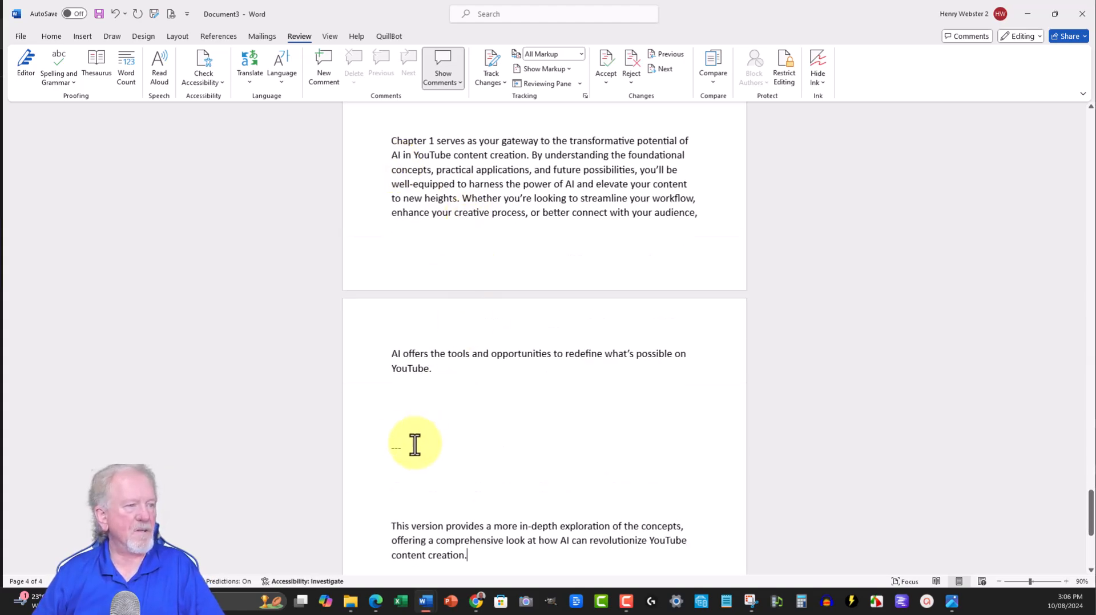
Delete ChatGPT's closing separator and remark, plus the introductory text and # mark before the Chapter 1 title
drag(391, 447, 586, 568)
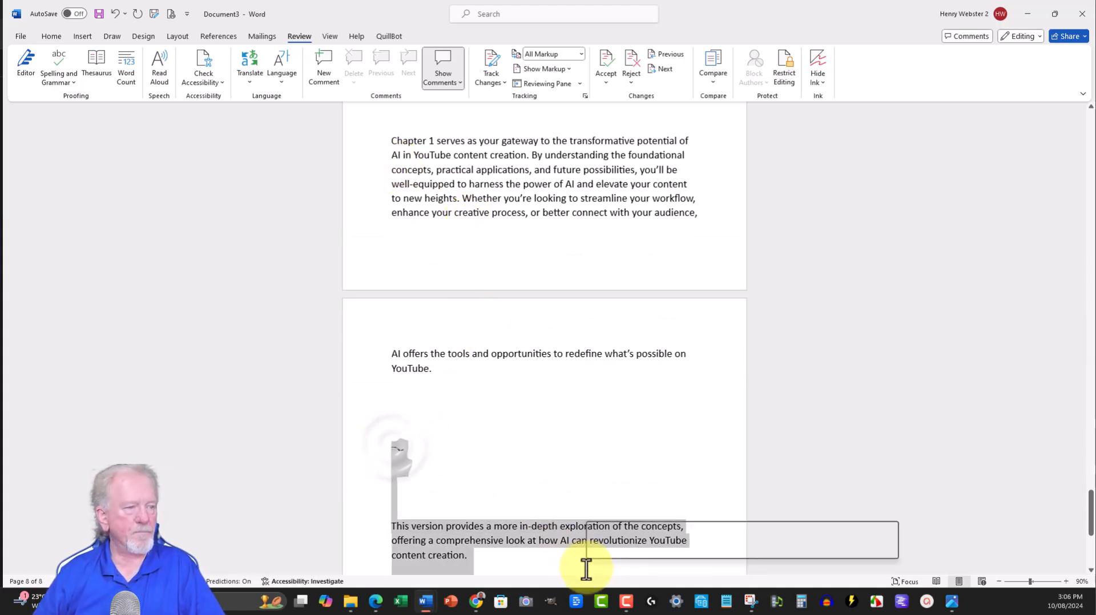
key(Delete)
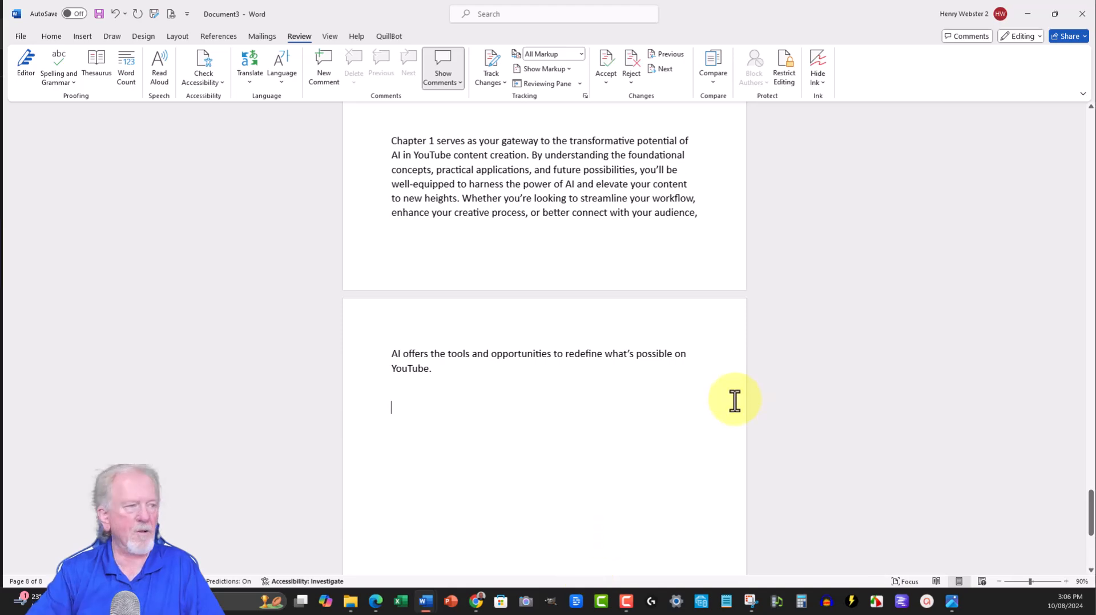
drag(1090, 534, 1089, 134)
drag(350, 269, 350, 166)
key(Delete)
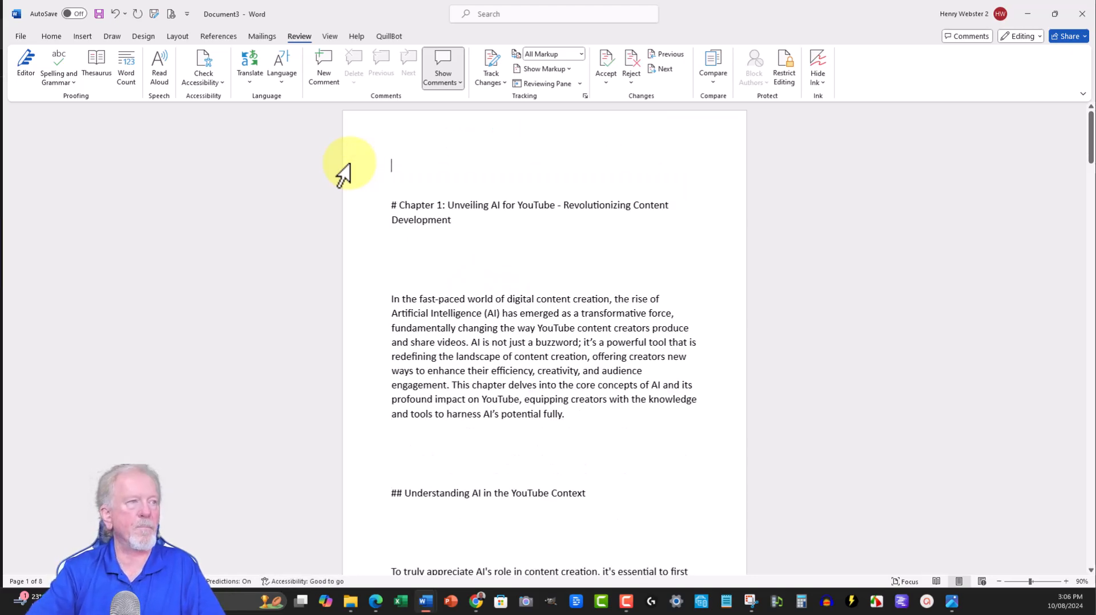
key(Delete)
key(Delete)
key(Delete)
key(Delete)
Remove every "##" mark from the whole document by replacing all occurrences with nothing
double_click(397, 454)
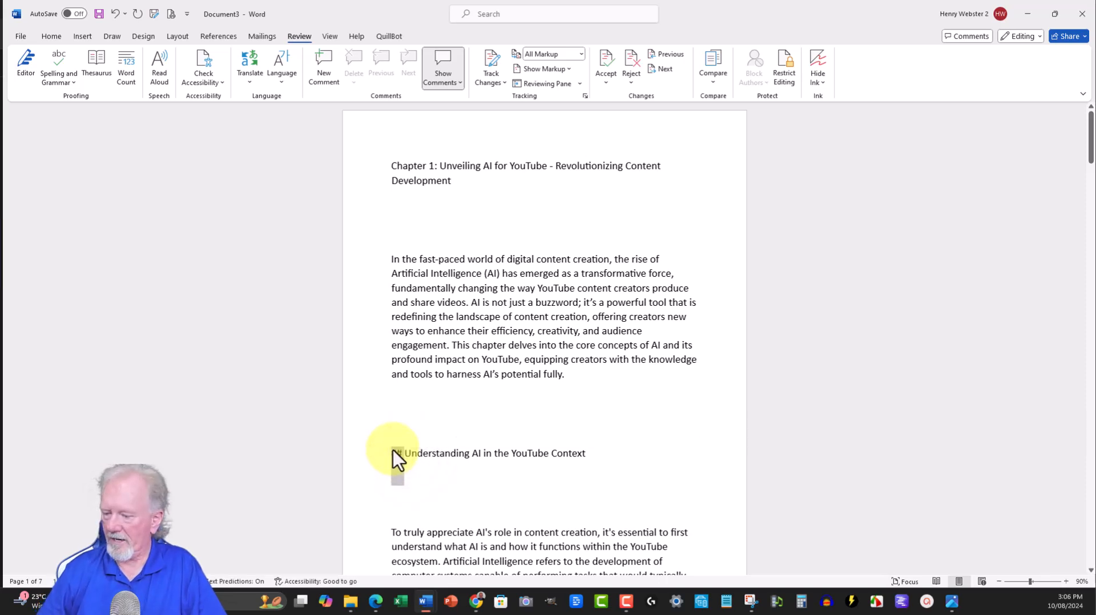
key(ctrl+h)
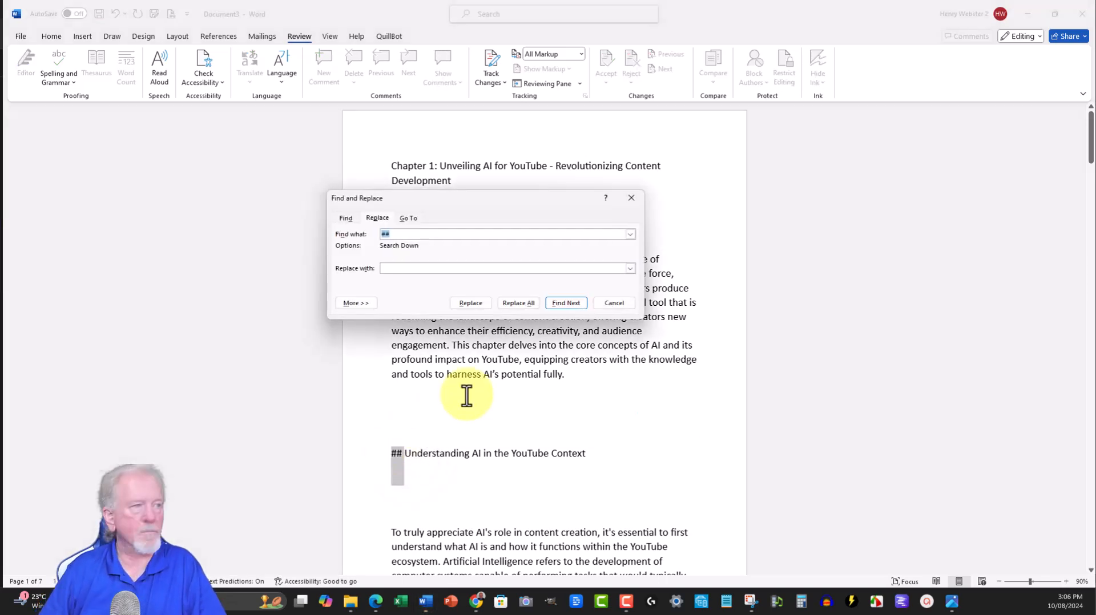
click(516, 303)
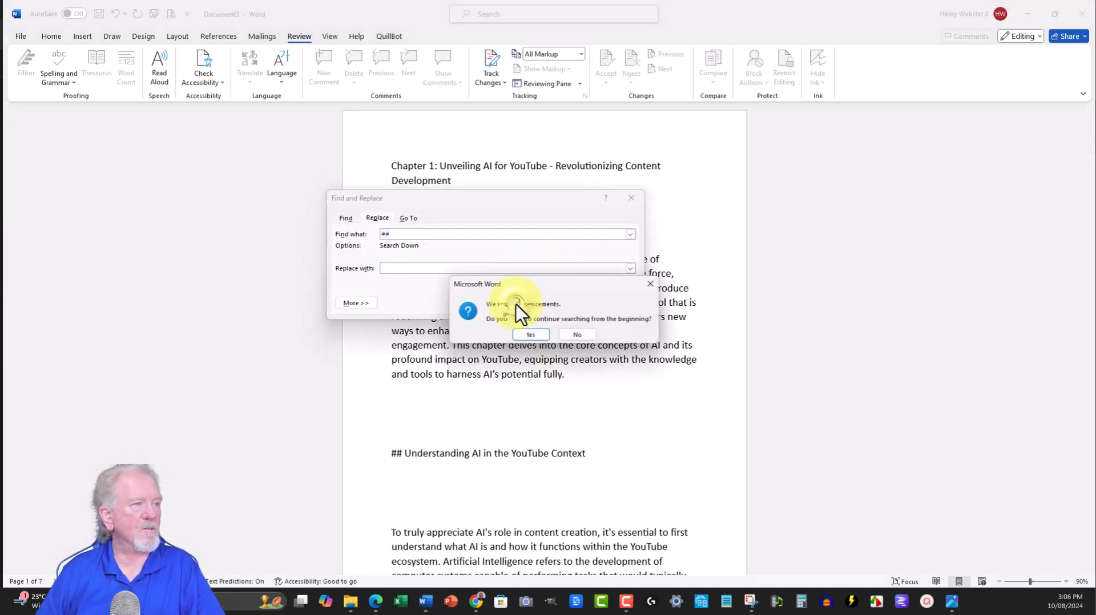
click(529, 335)
click(542, 332)
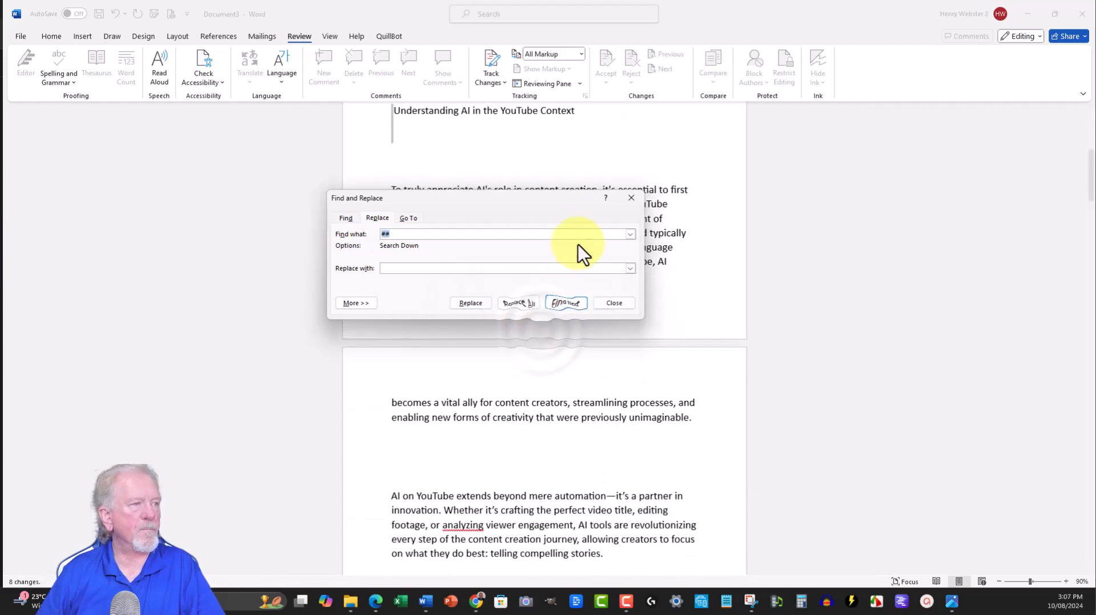
click(631, 197)
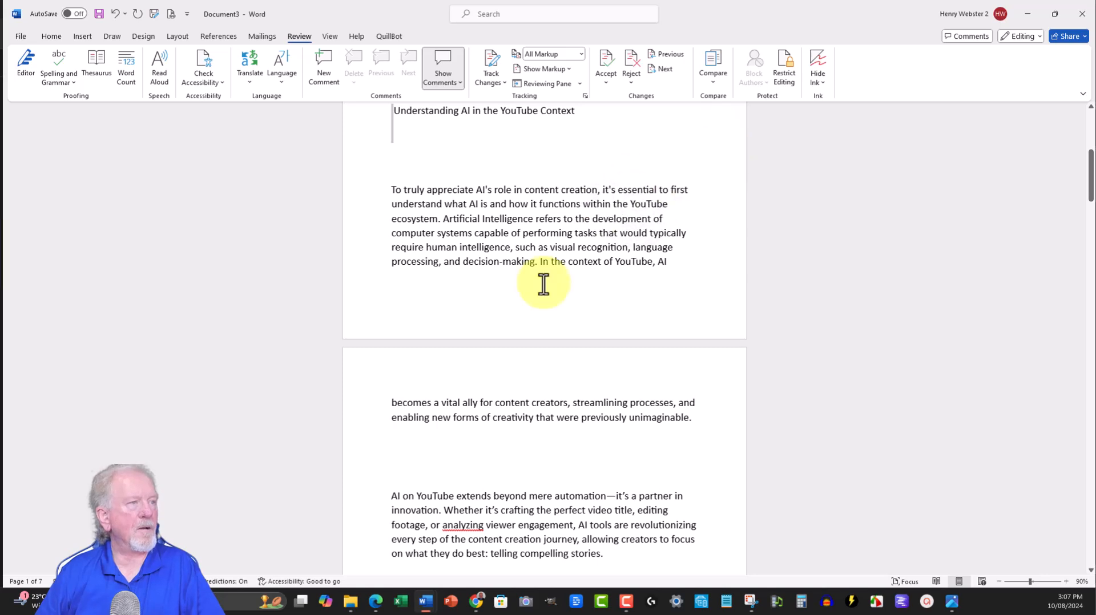
Delete the extra blank lines below the chapter title and around the "Understanding AI in the YouTube Context" heading
click(398, 153)
key(Delete)
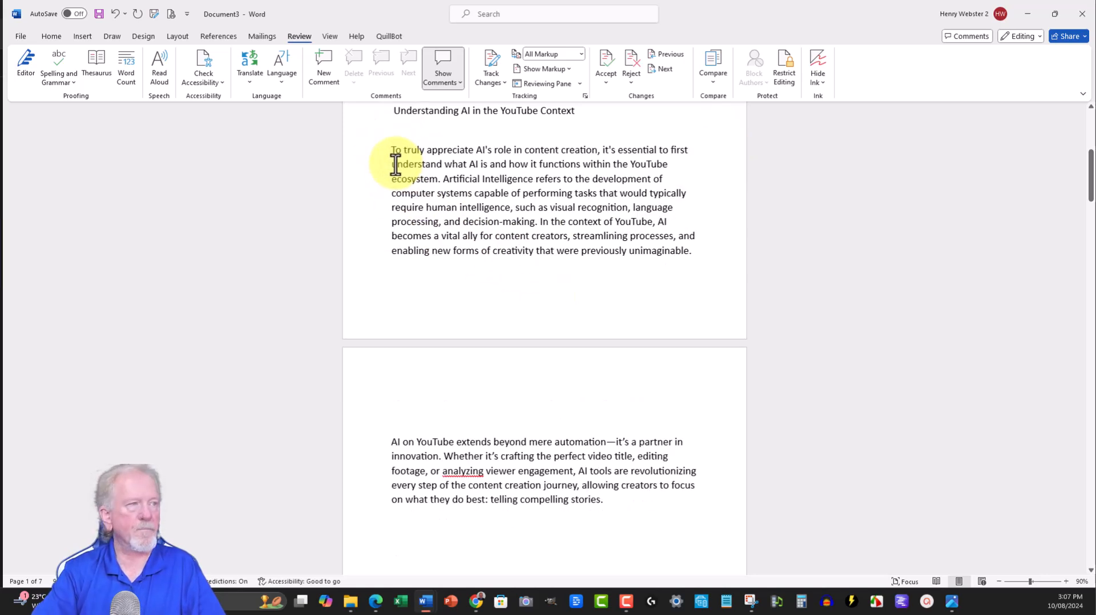
scroll(408, 237, up, 5)
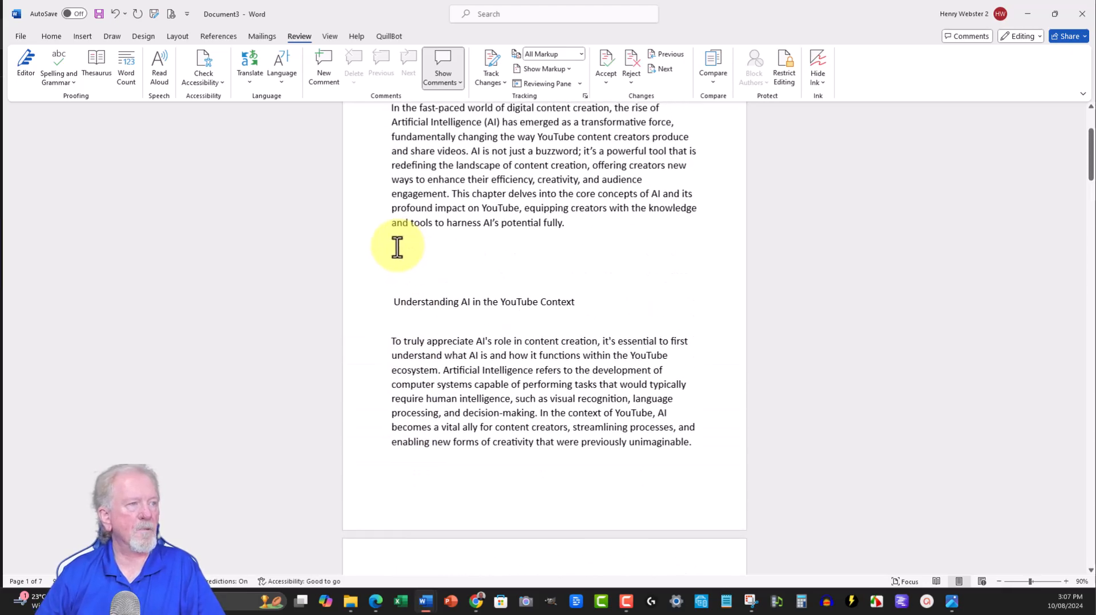
click(396, 263)
key(Delete)
scroll(490, 213, up, 3)
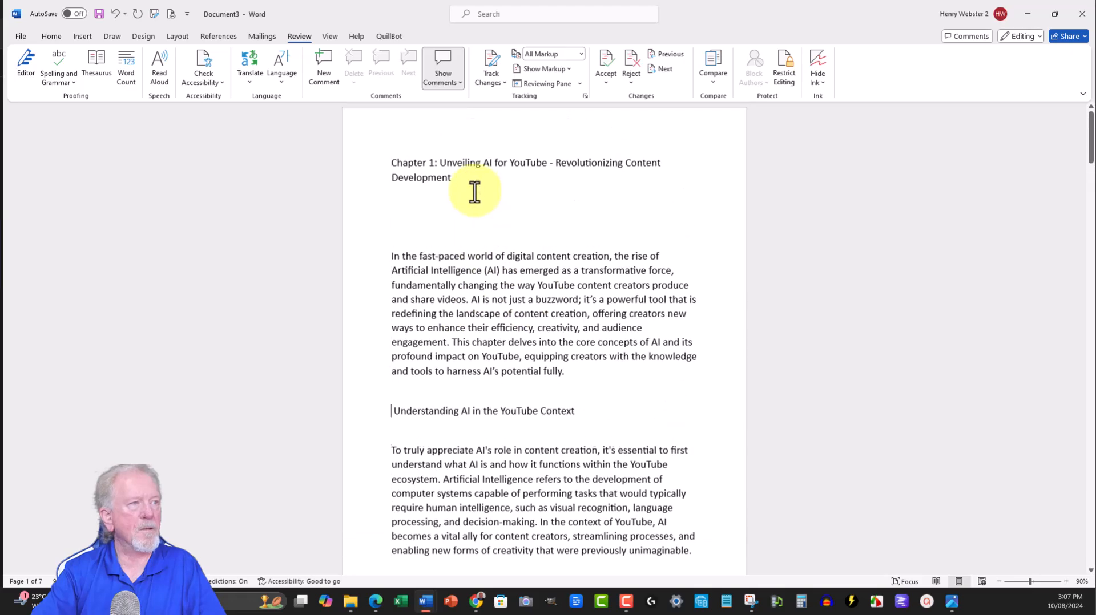
click(401, 220)
key(Delete)
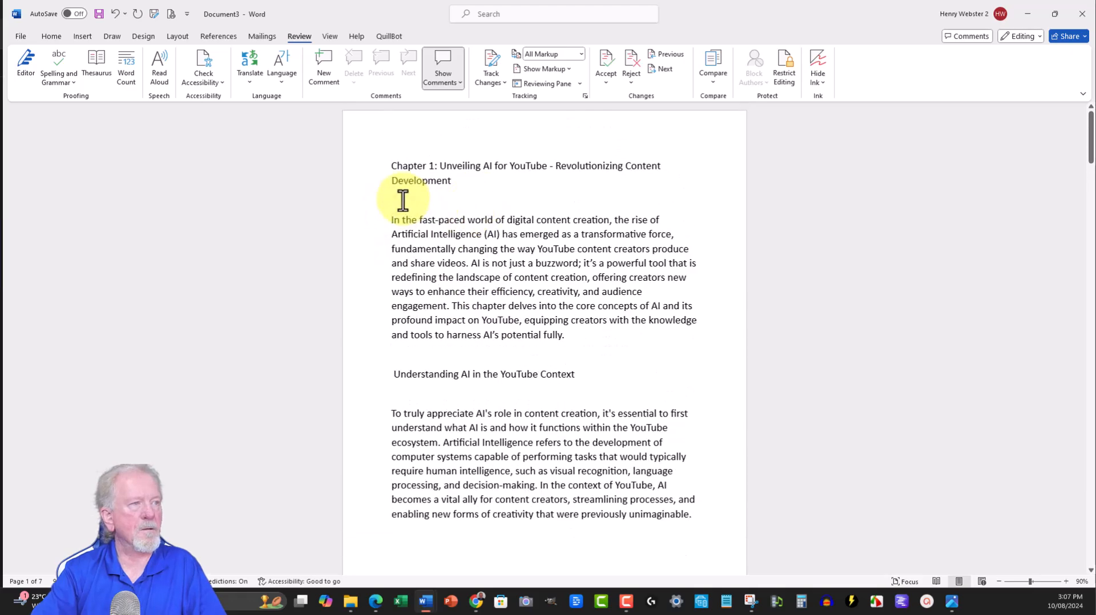
Delete the extra blank lines before the "AI on YouTube extends" paragraph and below the "Automated Video Editing" heading
scroll(408, 194, down, 8)
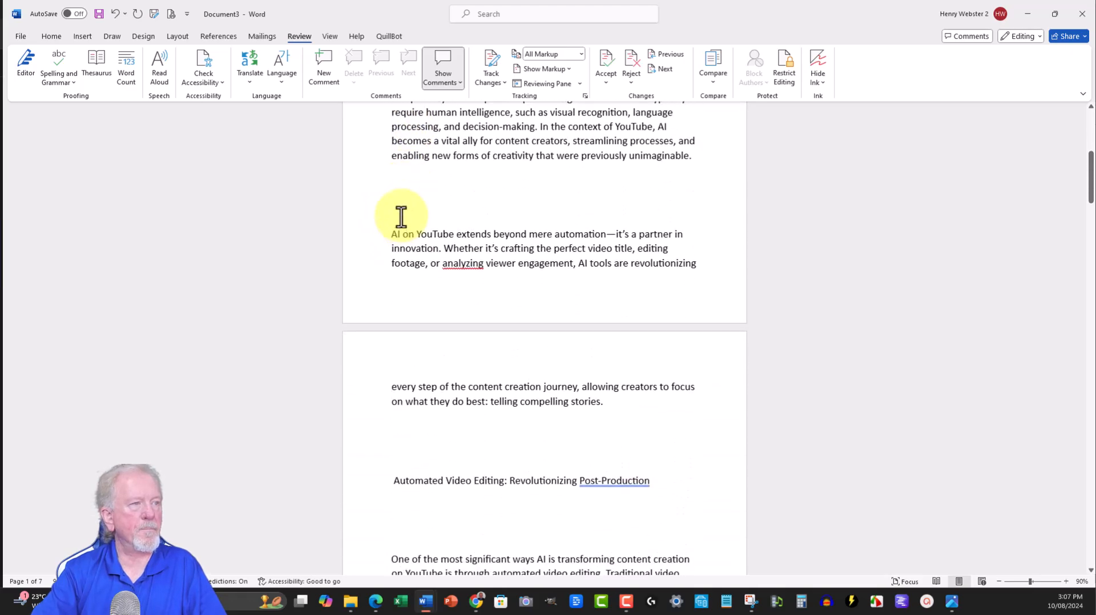
click(401, 200)
key(Delete)
click(404, 464)
key(Delete)
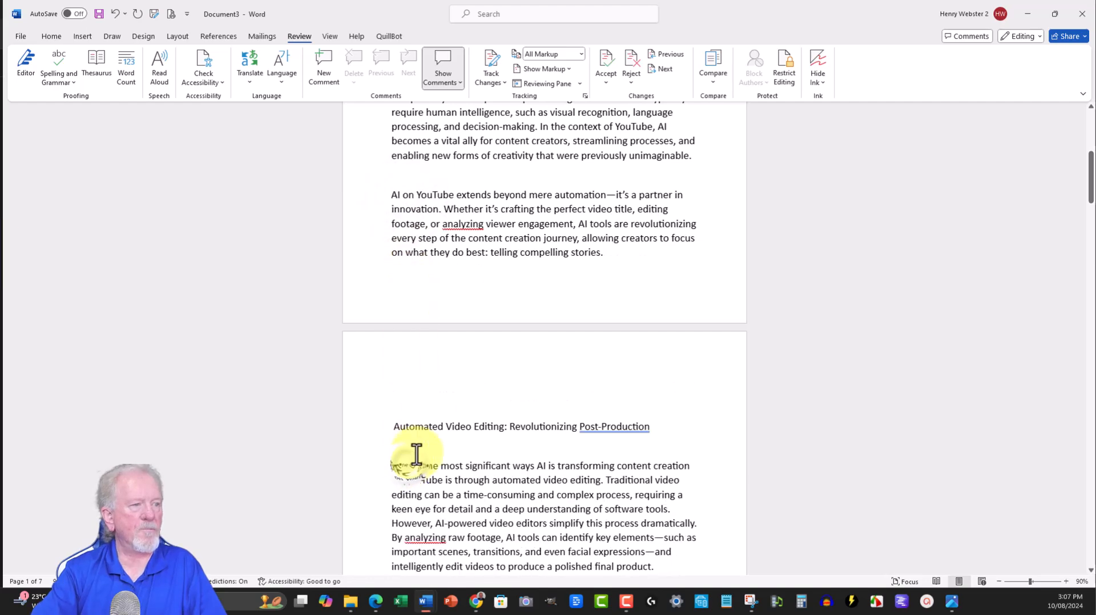
Delete the extra blank lines before the "This capability" paragraph and below the "Enhancing Creativity with AI-Driven Ideas" heading
scroll(423, 405, down, 2)
scroll(411, 398, down, 3)
click(399, 388)
key(Delete)
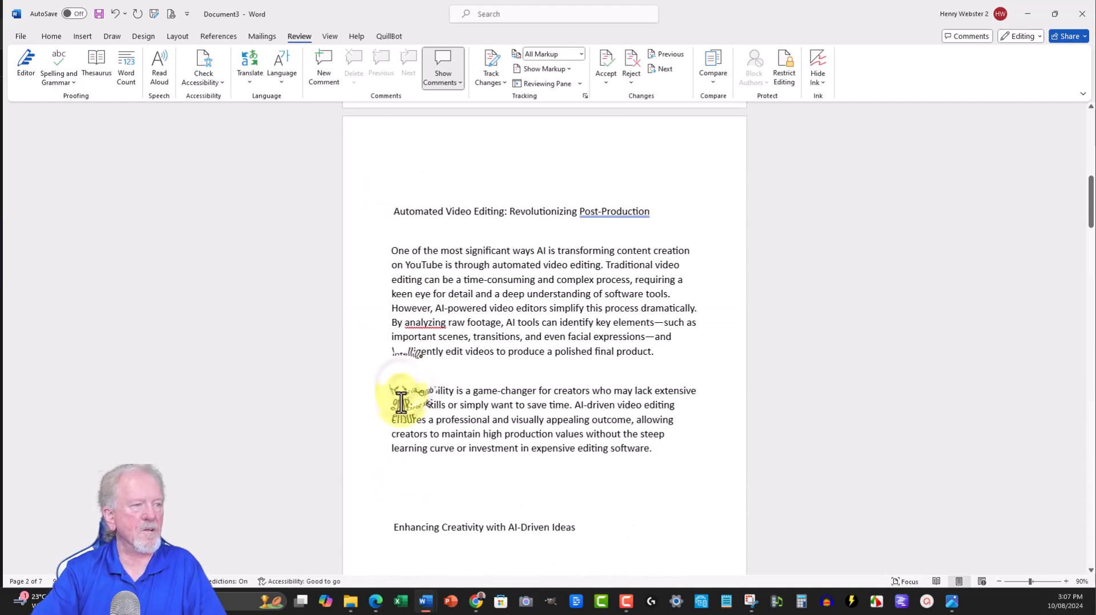
scroll(398, 402, down, 2)
scroll(396, 413, down, 2)
click(391, 399)
key(Delete)
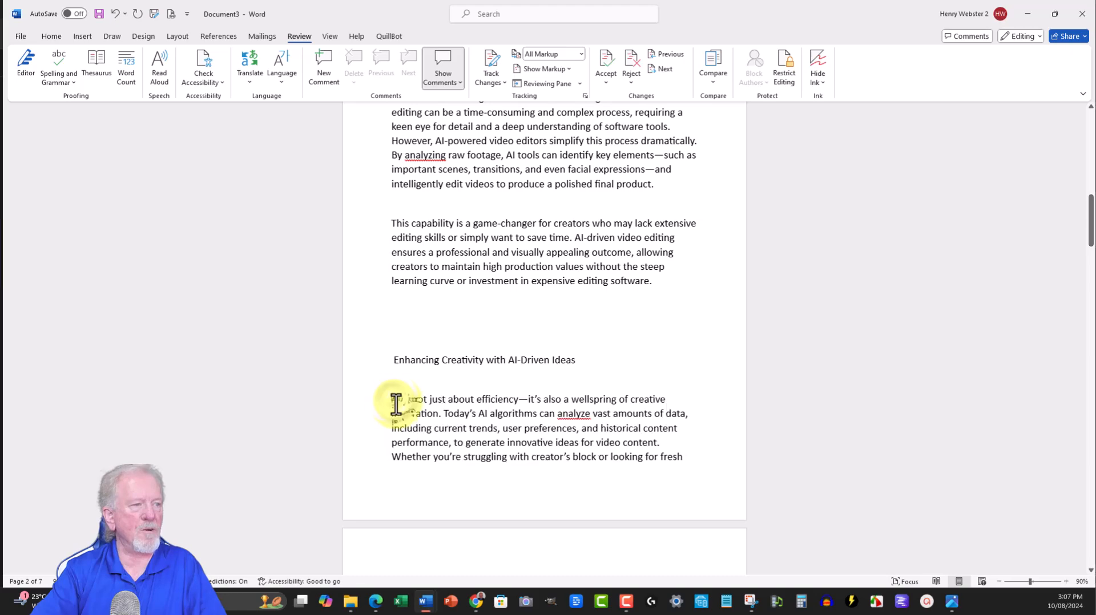
Delete the extra blank lines before the "This ability to tap" paragraph and around the "AI and Personalized Content Recommendations" heading
scroll(392, 403, down, 2)
scroll(396, 406, down, 3)
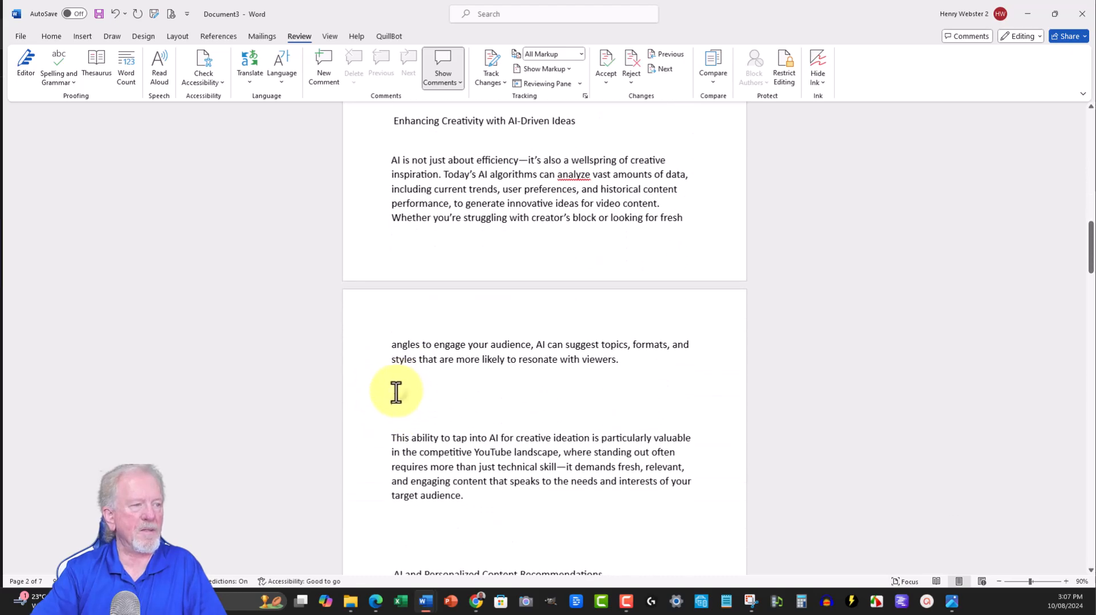
click(395, 391)
key(Delete)
scroll(399, 411, down, 4)
click(398, 382)
key(Delete)
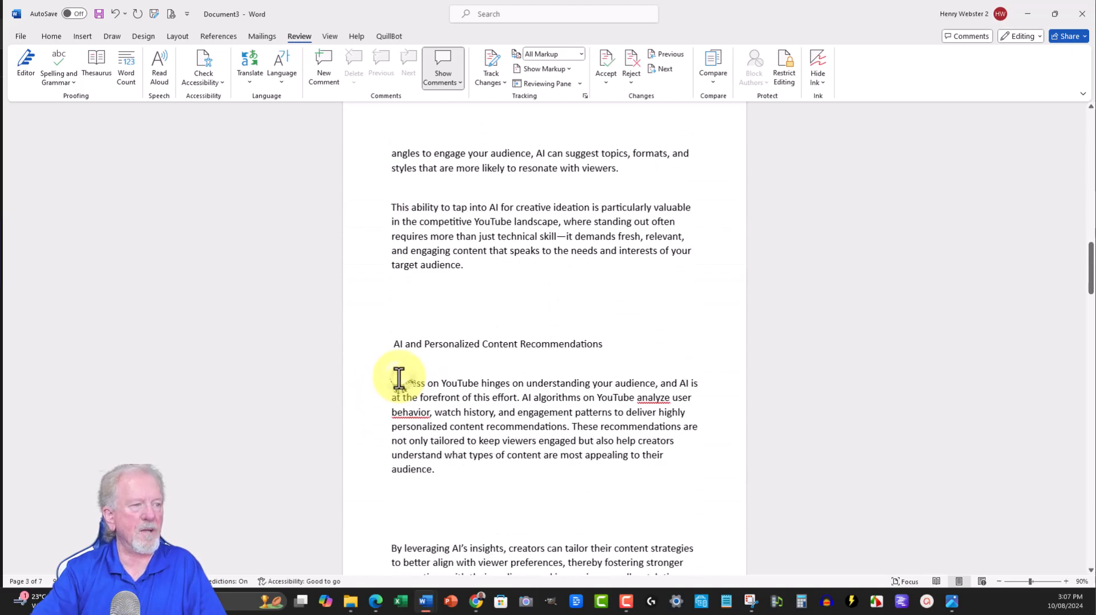
click(399, 303)
key(Delete)
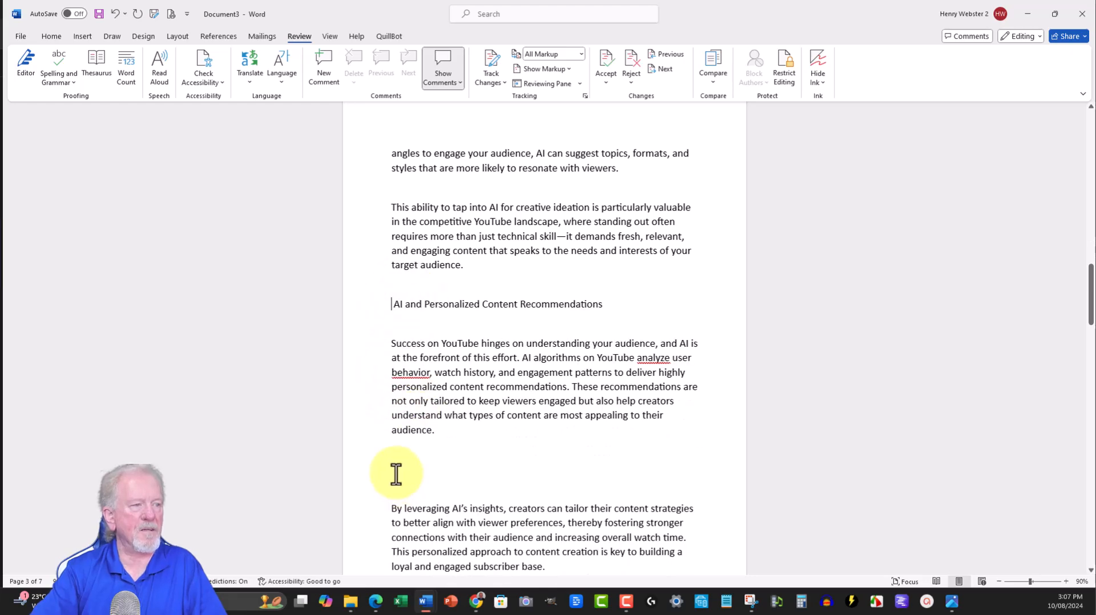
Delete the extra blank lines before the "By leveraging AI's insights" paragraph and above the "AI-Enhanced Scriptwriting and Voiceovers" heading
click(396, 473)
key(Delete)
scroll(429, 452, down, 3)
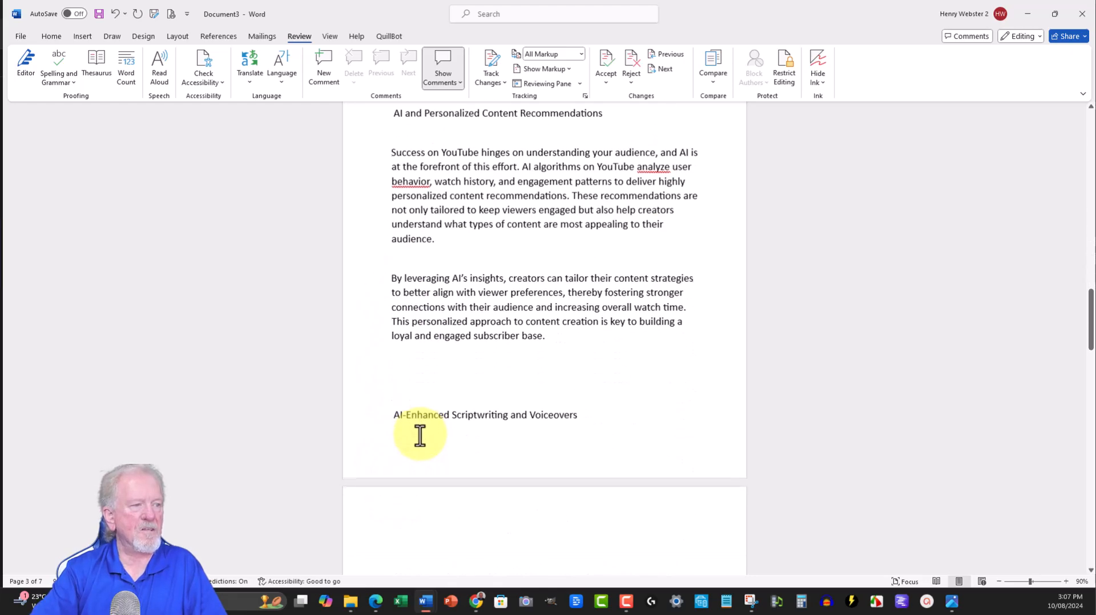
click(401, 373)
key(Delete)
Delete the extra blank lines around the "Navigating AI Tools and Platforms" heading and between the paragraphs of its section
scroll(407, 445, down, 5)
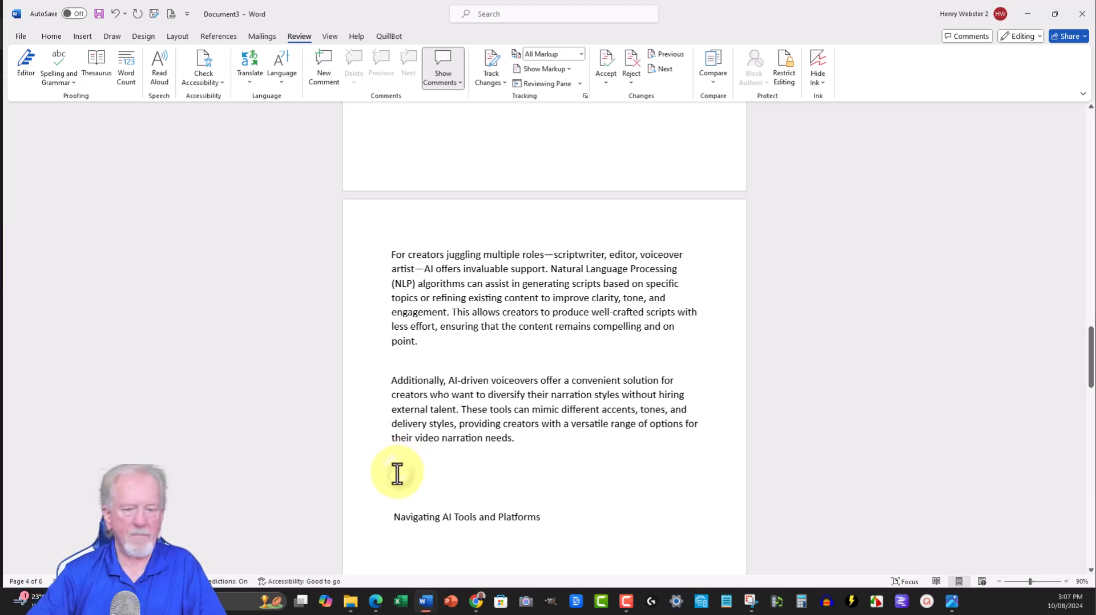
click(397, 473)
key(Delete)
click(397, 522)
key(Delete)
scroll(399, 513, down, 3)
click(397, 449)
key(Delete)
Delete the extra blank lines below the "The Future of AI in YouTube Content Creation" heading and before the "The possibilities are endless" paragraph
scroll(399, 449, down, 6)
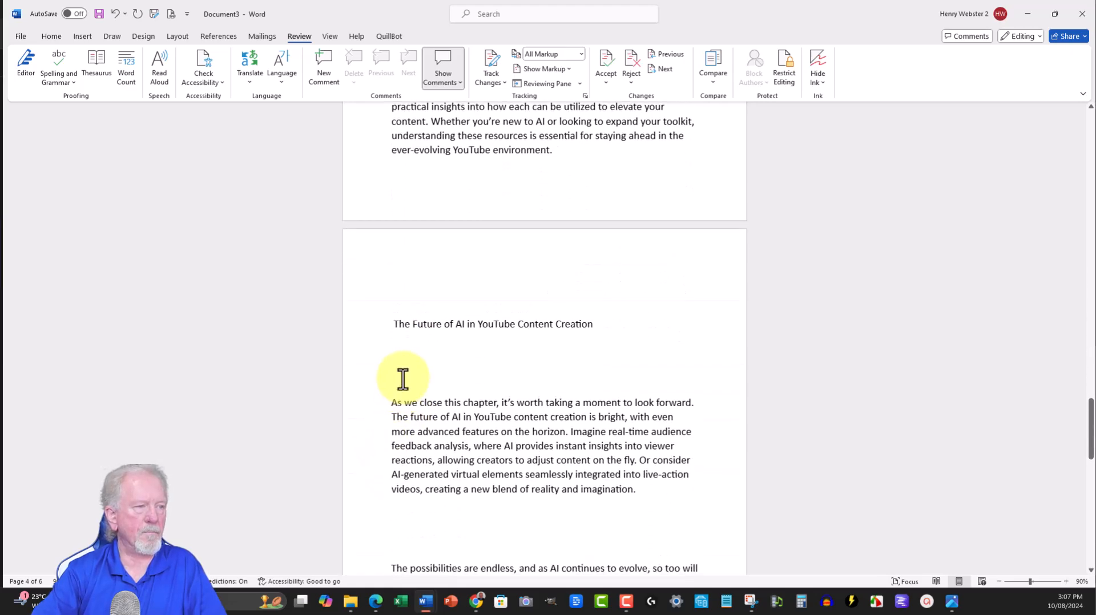
click(404, 358)
key(Delete)
text(e)
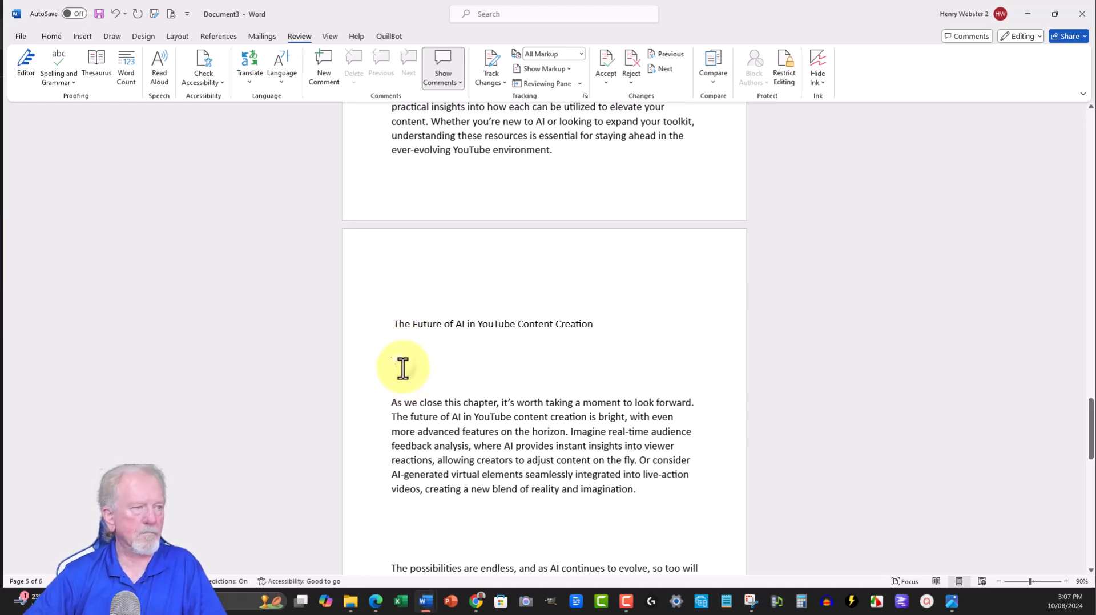
click(403, 367)
key(Delete)
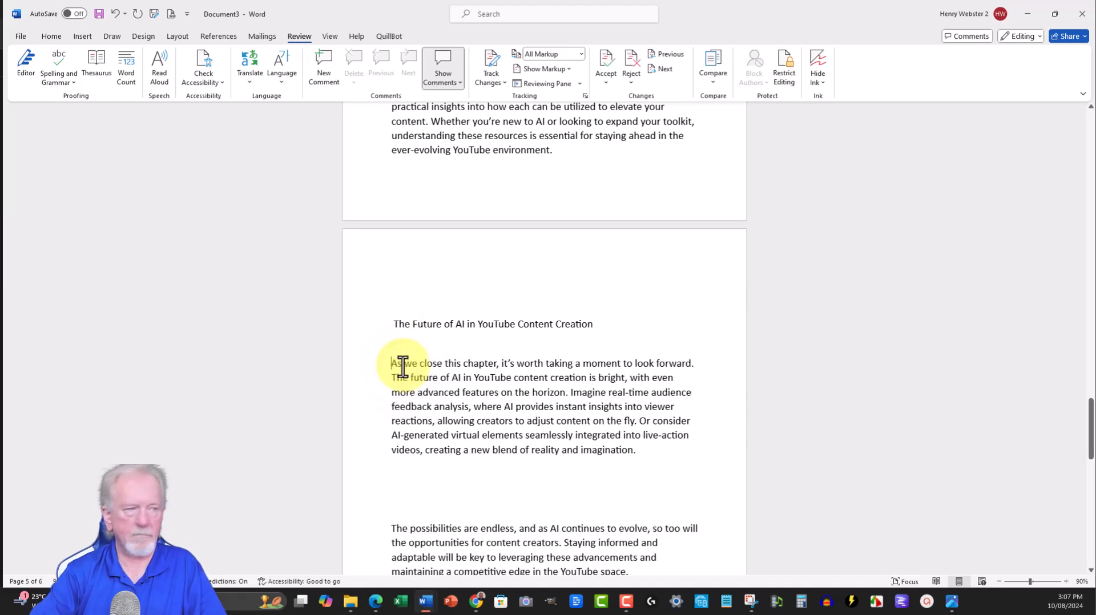
click(400, 488)
key(Delete)
Delete the extra blank lines around the "Conclusion" heading and remove the empty page at the end of the document
scroll(403, 451, down, 3)
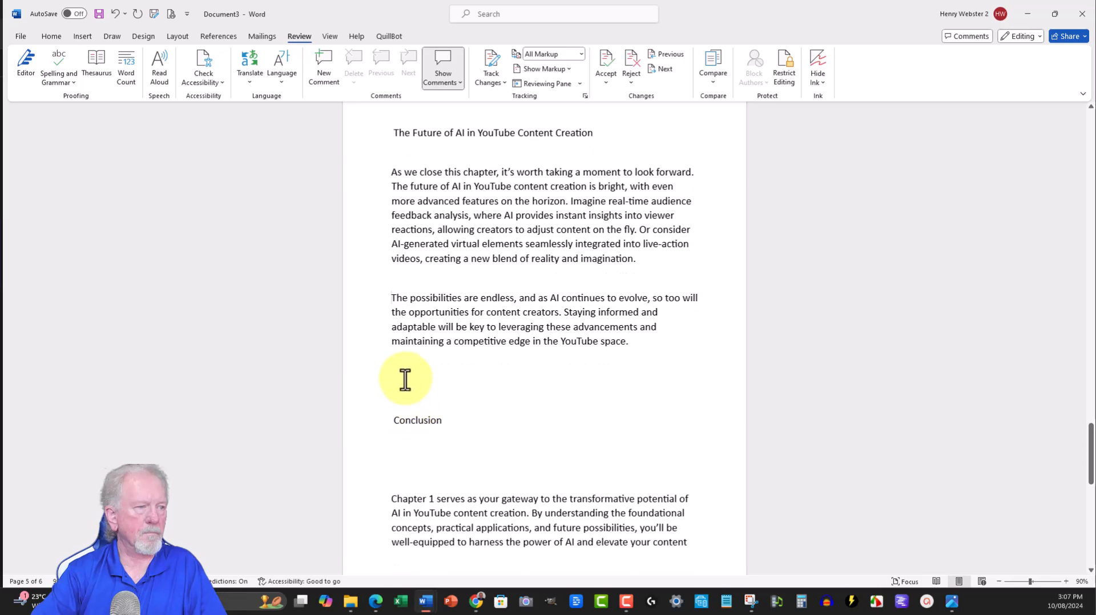
click(404, 381)
key(Delete)
click(400, 425)
key(Delete)
scroll(450, 384, down, 3)
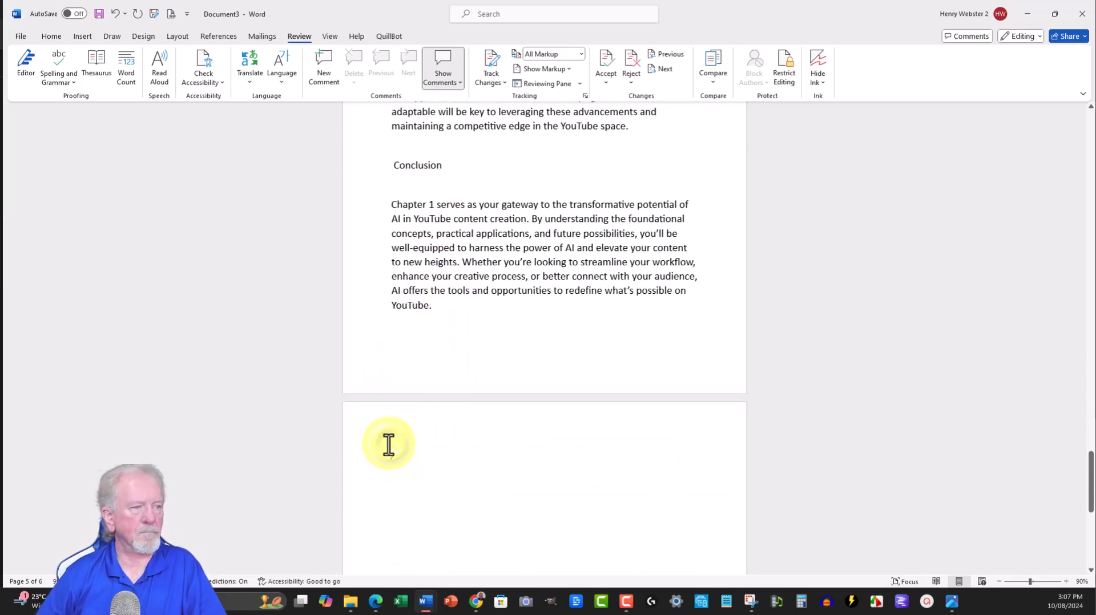
click(388, 441)
key(BackSpace)
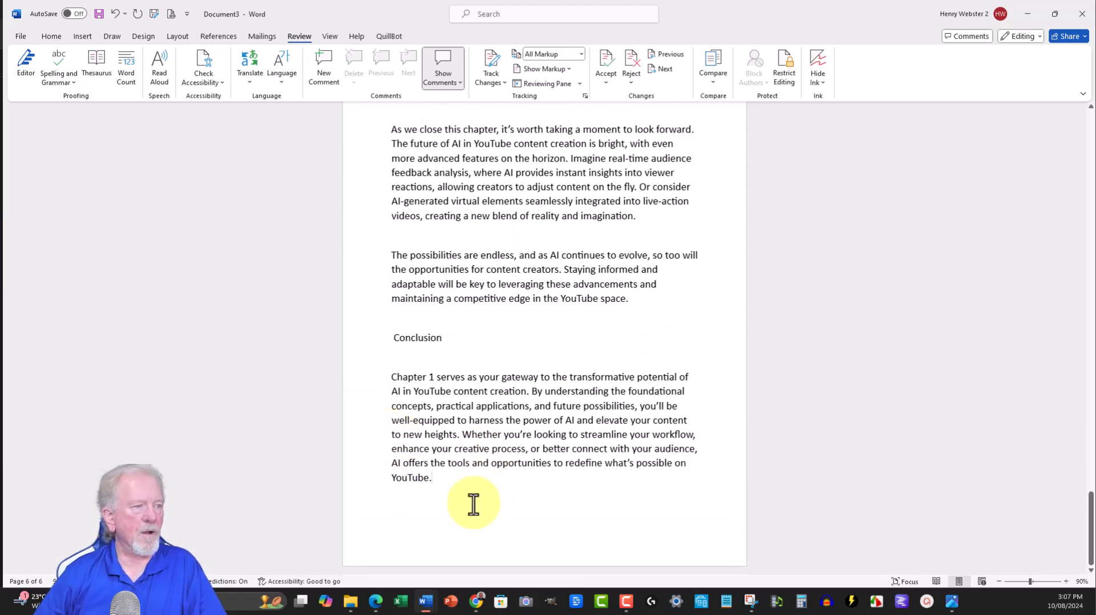
Copy the entire cleaned-up Chapter 1 text
drag(432, 483, 360, 406)
key(ctrl+a)
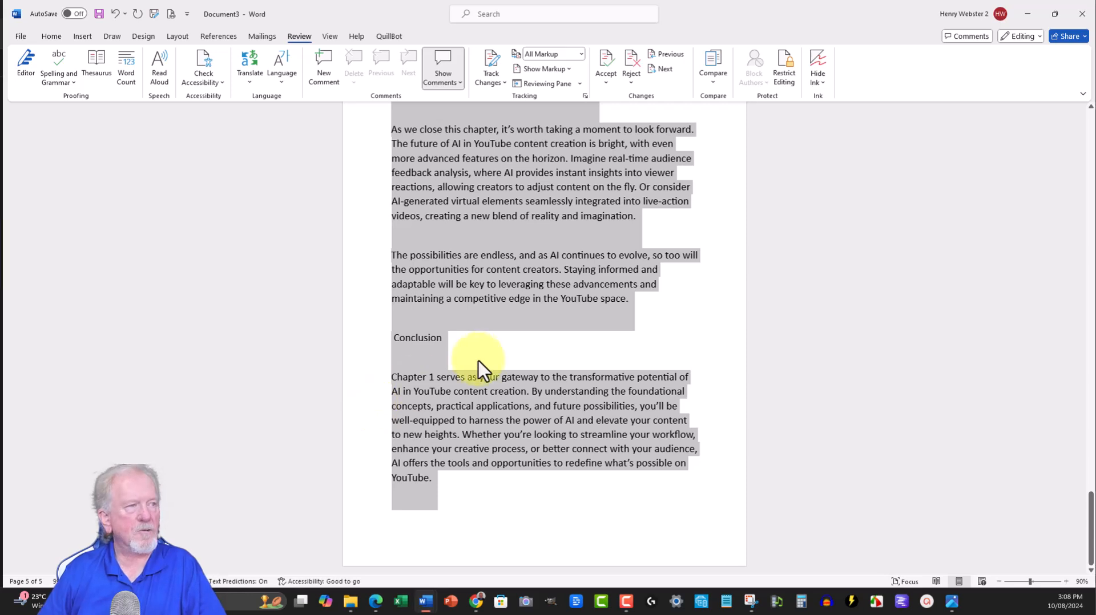
right_click(492, 173)
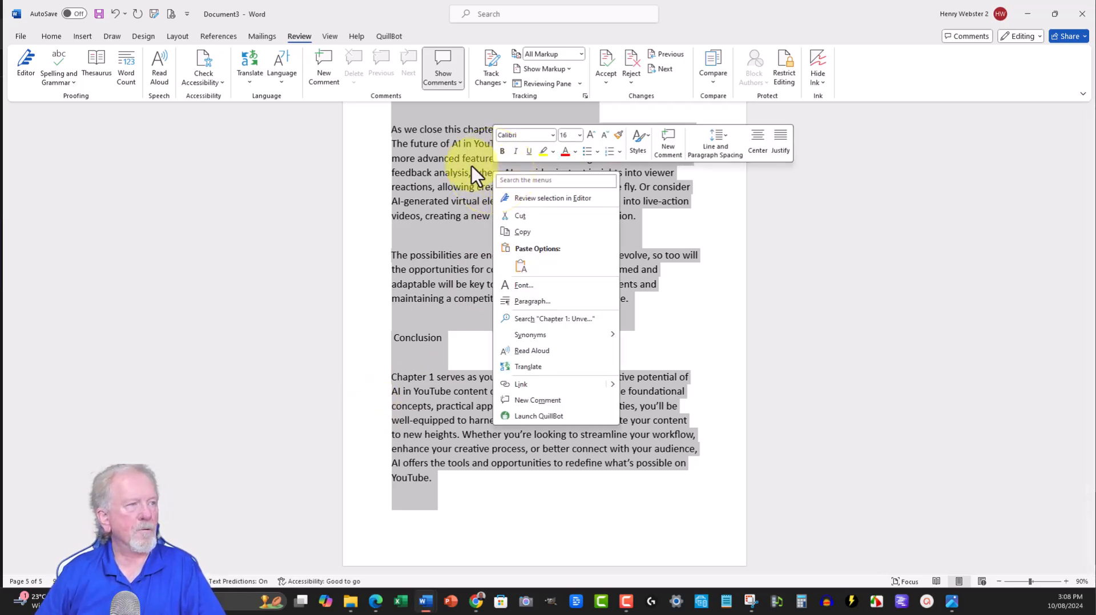
click(520, 232)
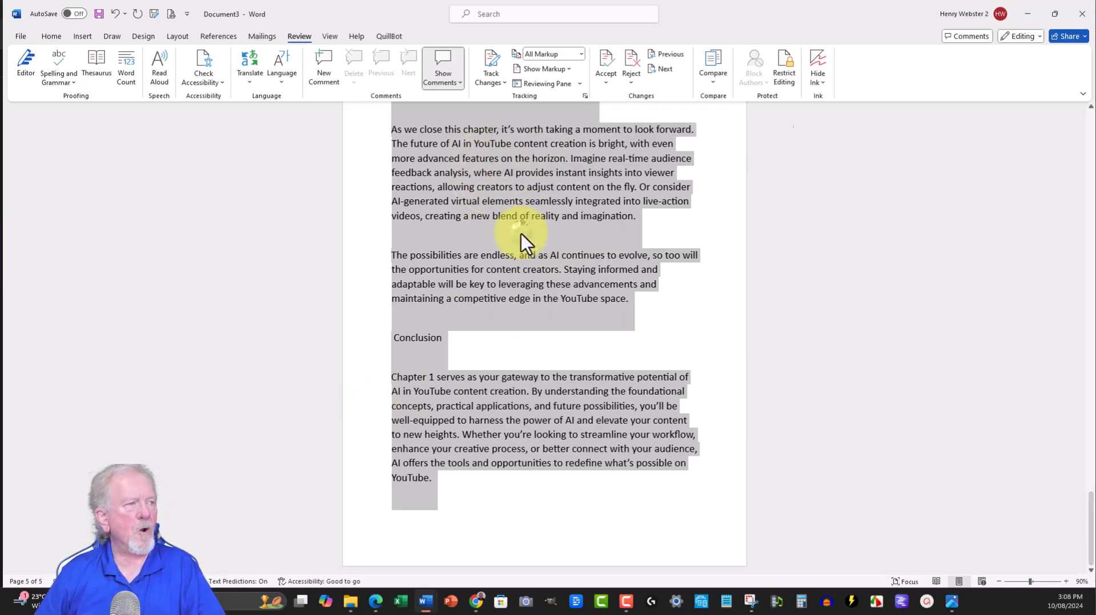
click(495, 163)
drag(451, 392, 392, 367)
key(ctrl+a)
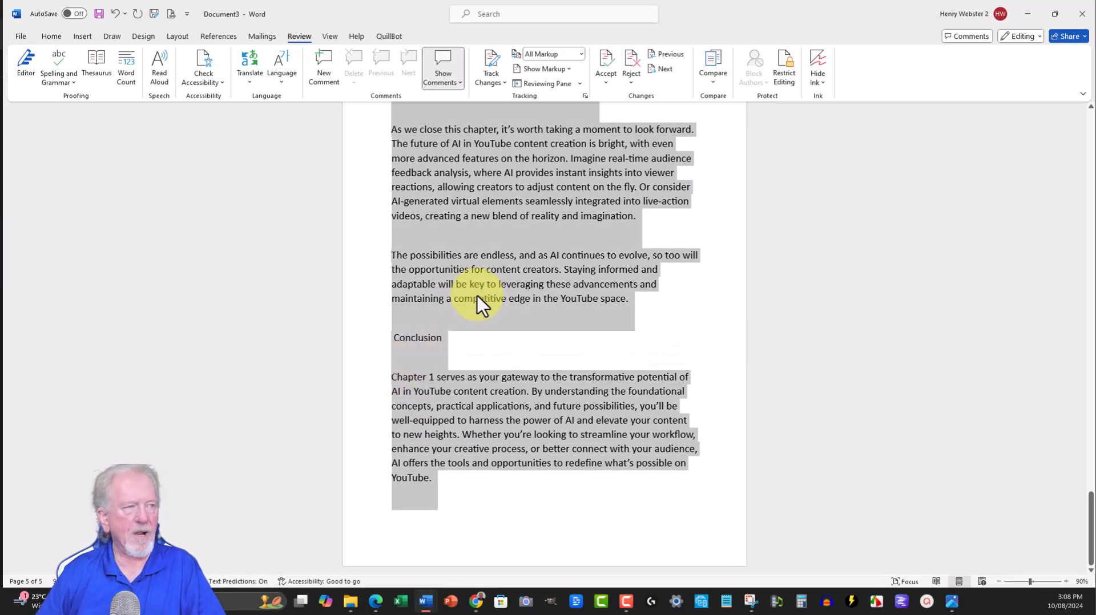
right_click(471, 170)
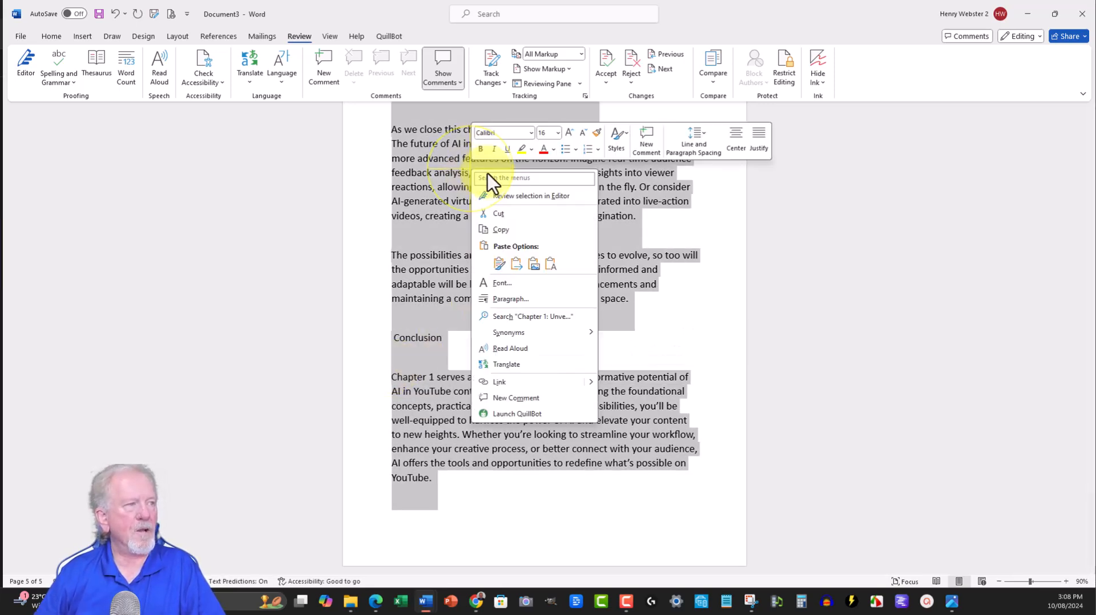
click(441, 400)
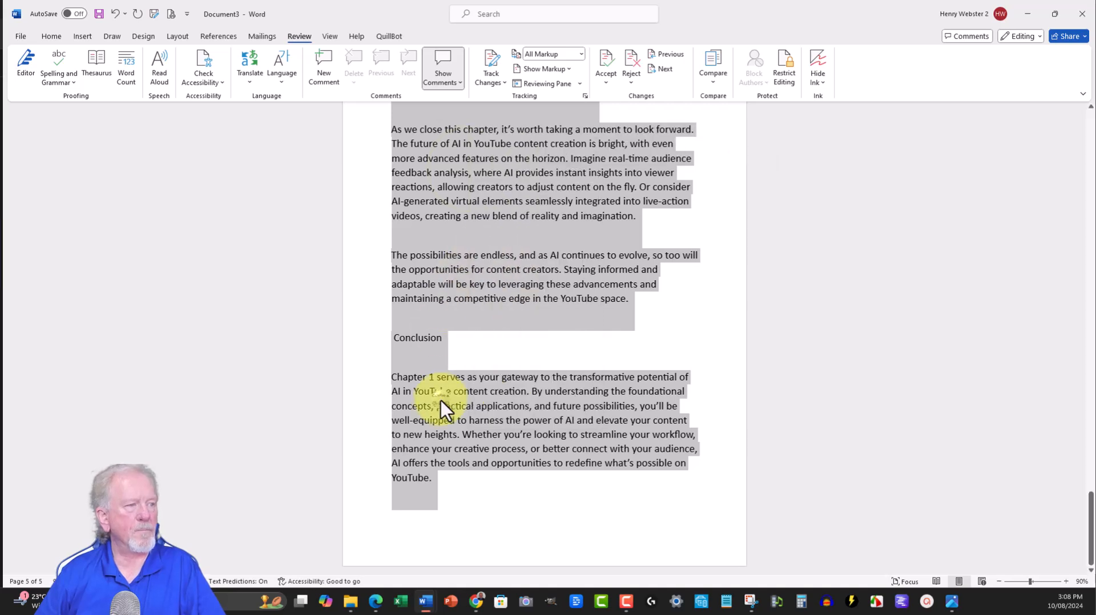
Select the whole rewritten Chapter 1 document again and copy its text
click(441, 400)
drag(474, 406, 414, 393)
key(ctrl+a)
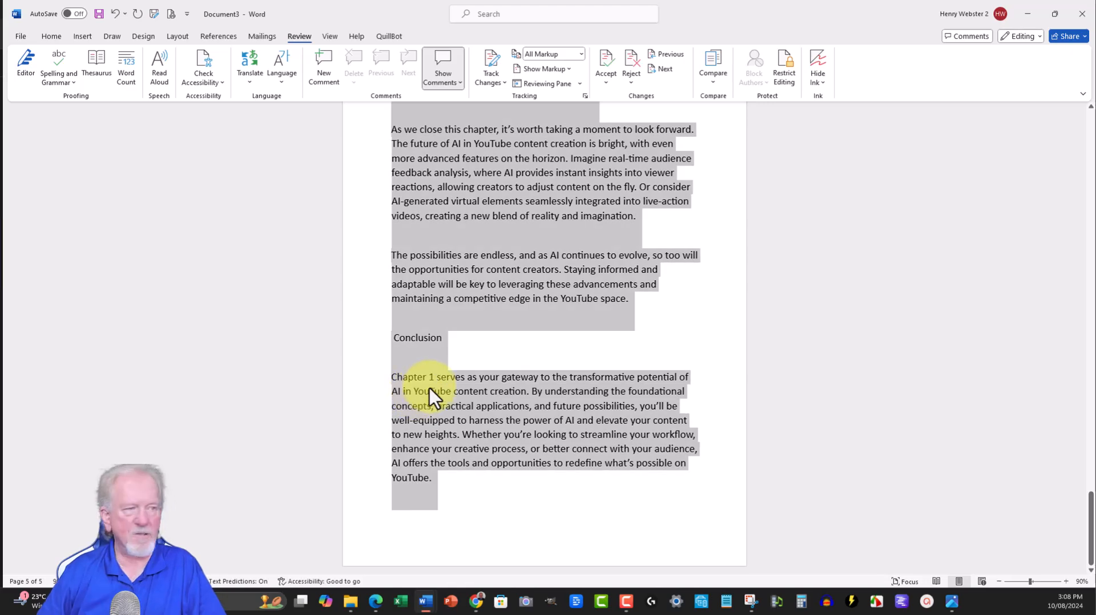
right_click(478, 184)
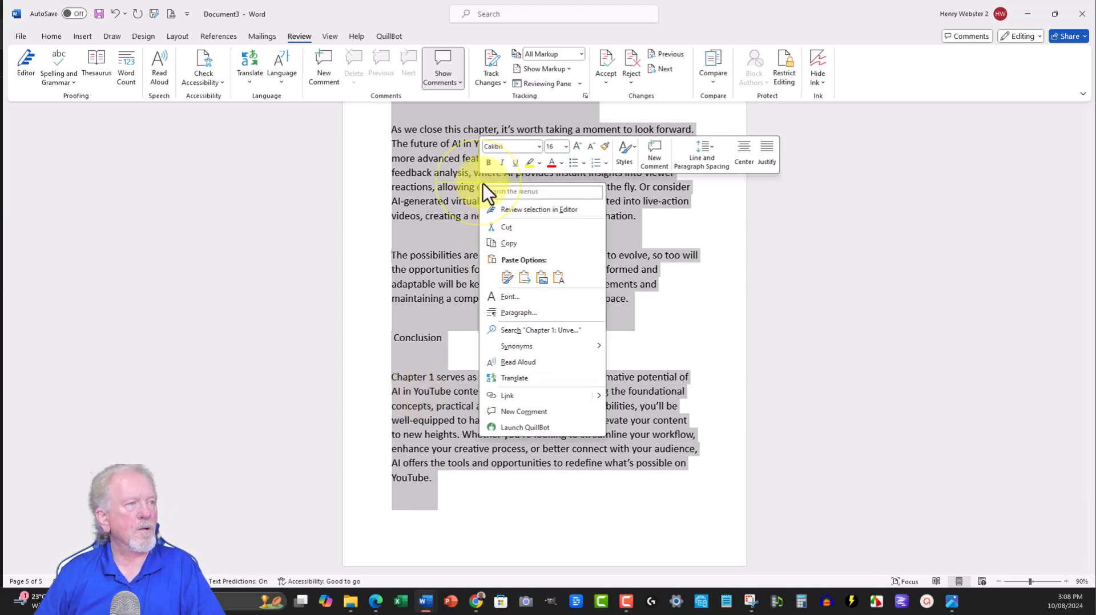
click(507, 245)
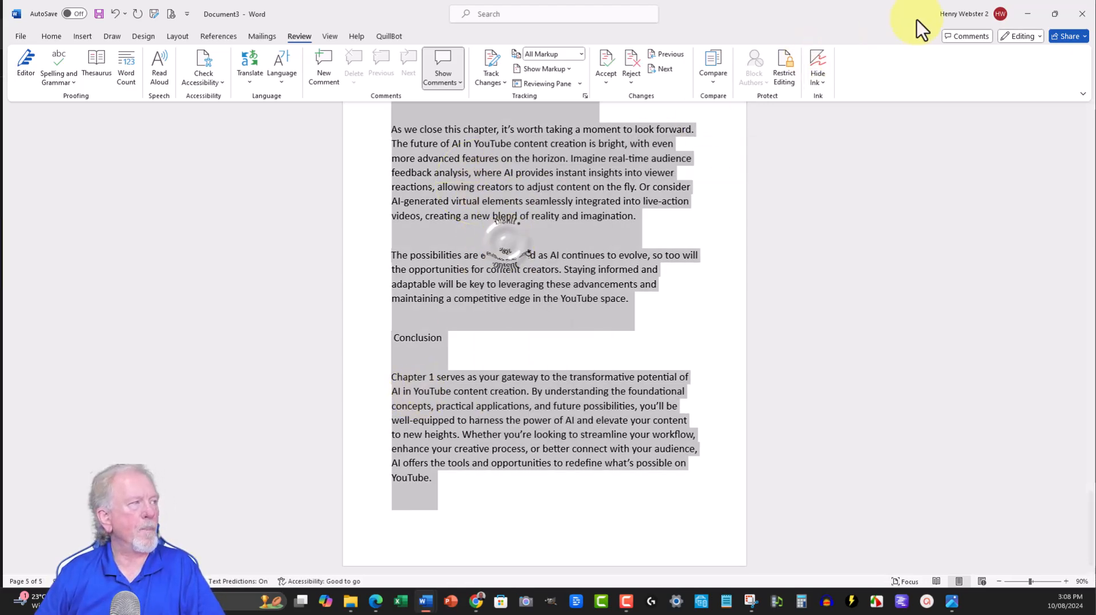
Minimize this document and switch to the AI YouTube Masterclass 2 document at the start of its original Chapter 1 text
click(1026, 13)
mouse_move(425, 600)
click(430, 536)
scroll(451, 354, up, 5)
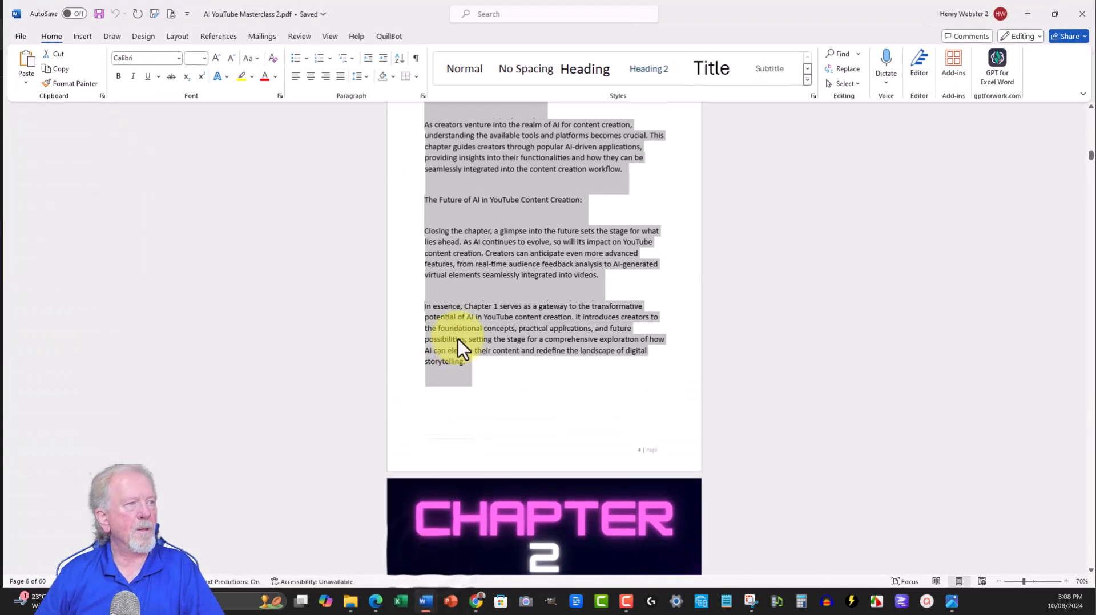
scroll(466, 334, up, 10)
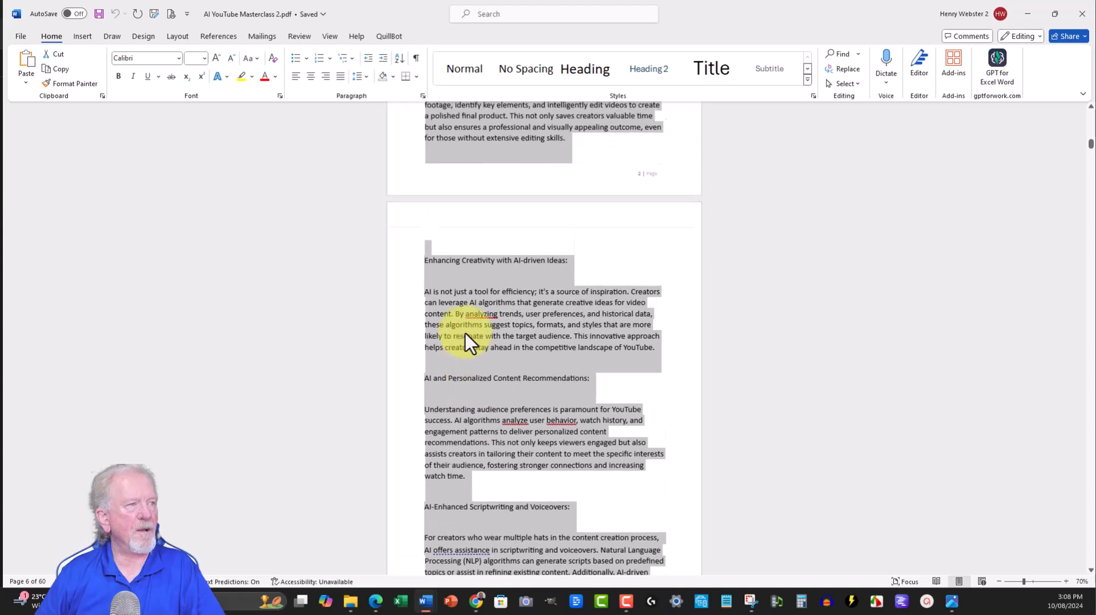
scroll(465, 341, up, 6)
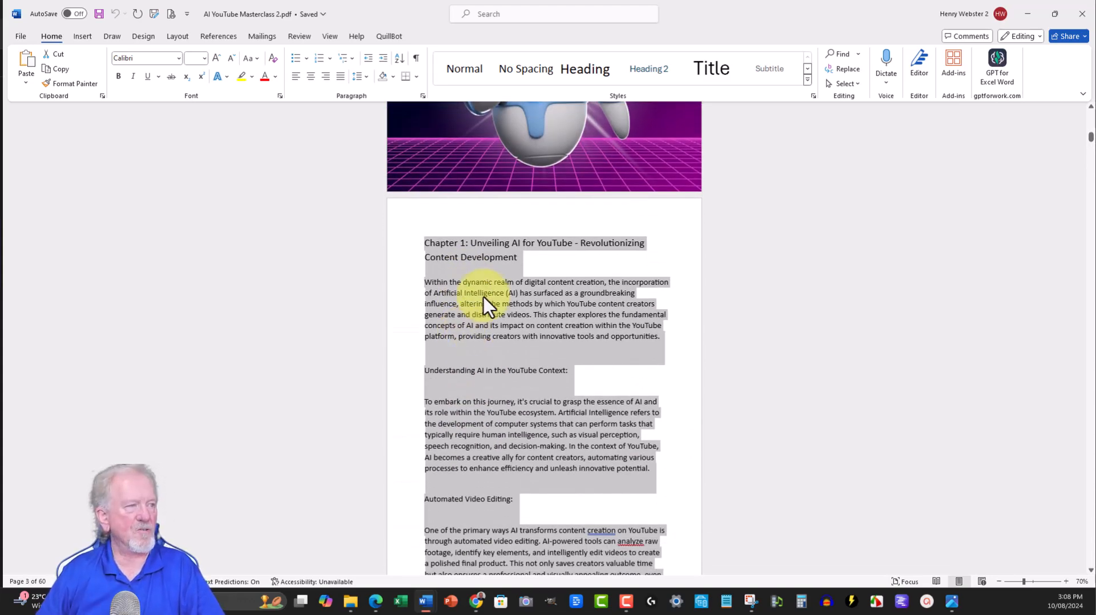
Try to replace the original Chapter 1 text, from its title to the closing "In essence" paragraph, with the rewritten version
click(464, 264)
drag(420, 242, 653, 444)
scroll(675, 377, down, 7)
scroll(648, 430, down, 8)
scroll(653, 442, down, 6)
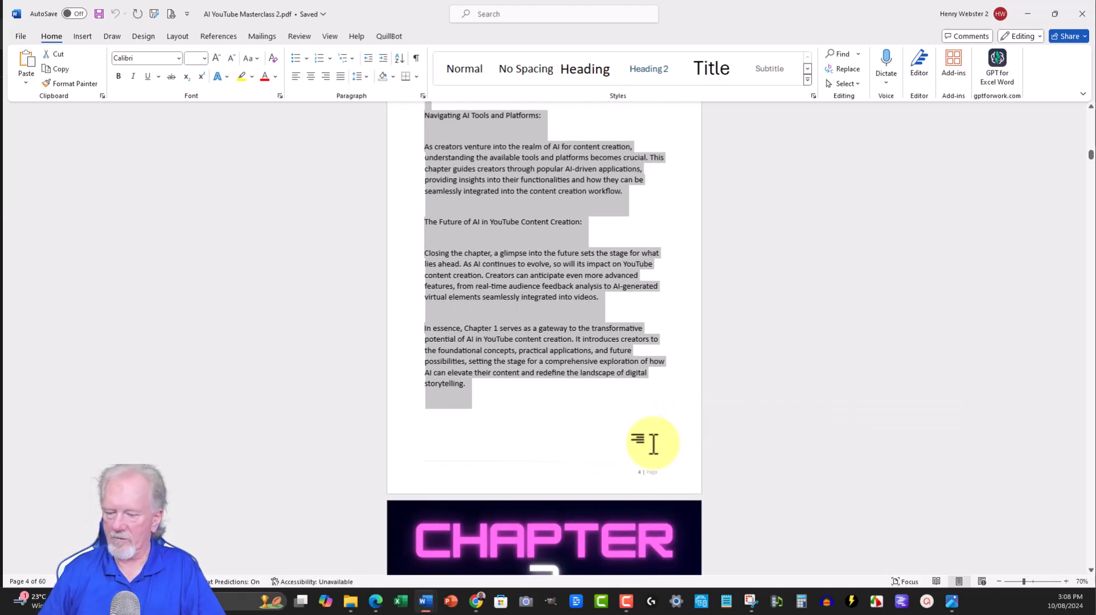
key(ctrl+x)
key(ctrl+v)
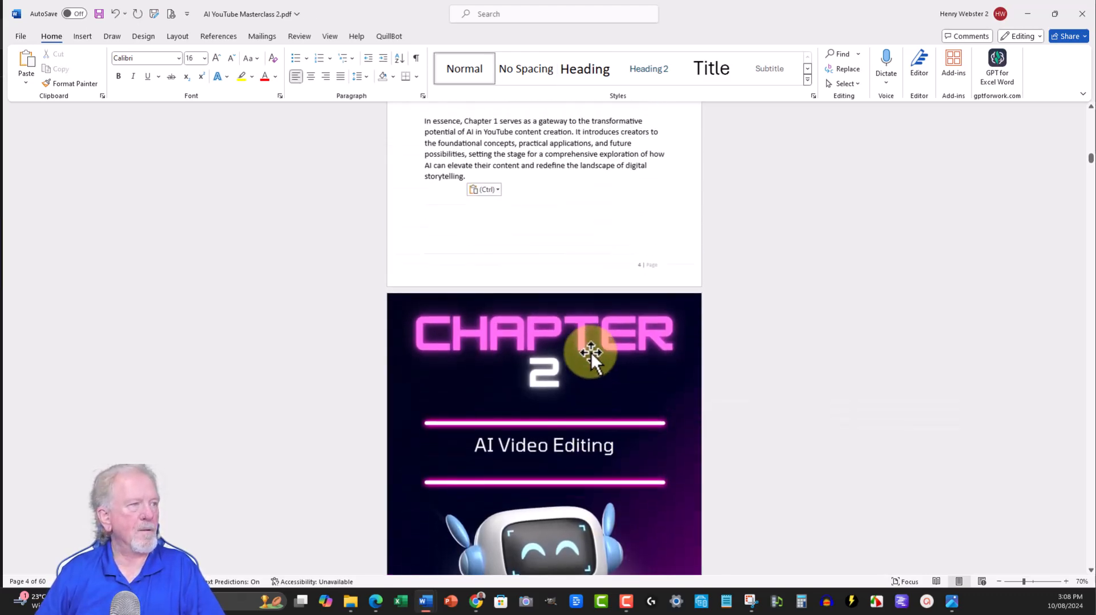
Look through the Chapter 1 text after the paste and through Chapter 2 up to the Chapter 3 title page
scroll(591, 355, up, 3)
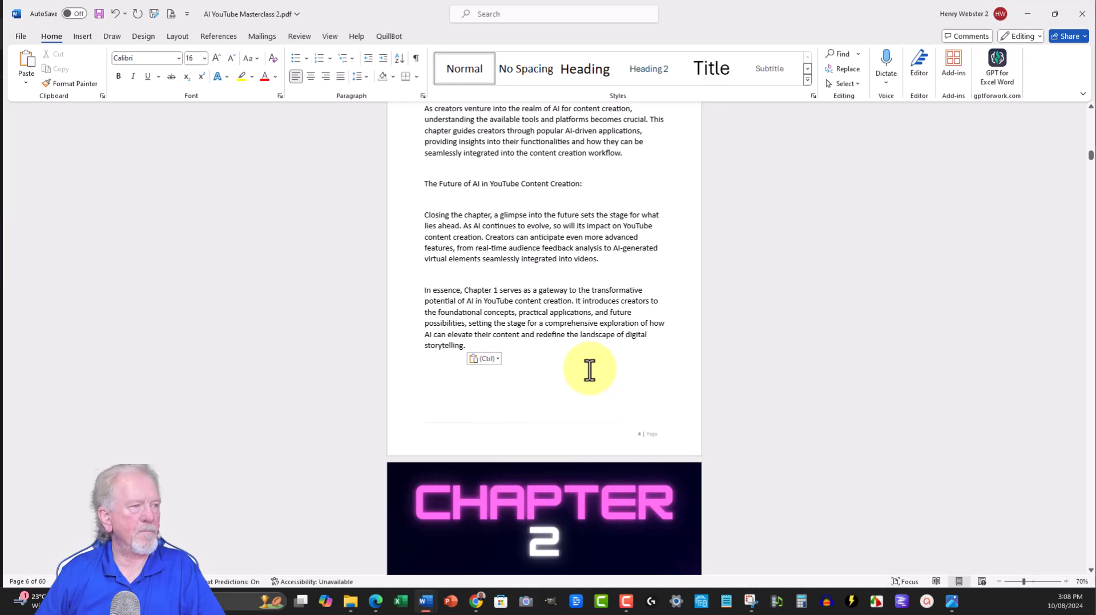
scroll(589, 370, up, 8)
scroll(589, 361, up, 12)
scroll(589, 361, down, 8)
scroll(589, 361, down, 10)
scroll(535, 367, down, 4)
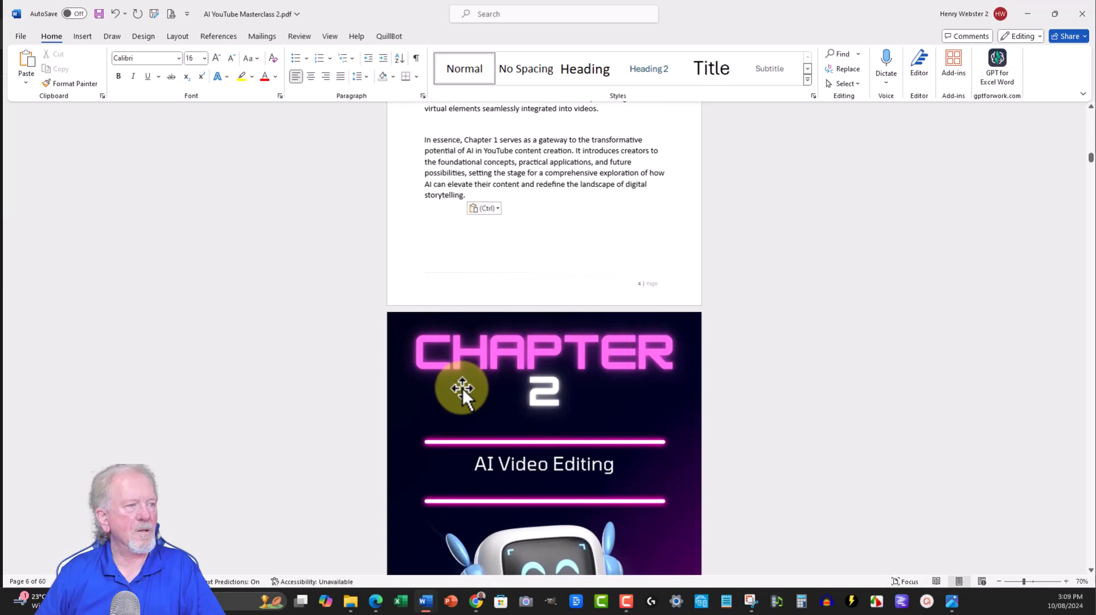
scroll(522, 257, down, 3)
scroll(493, 286, down, 6)
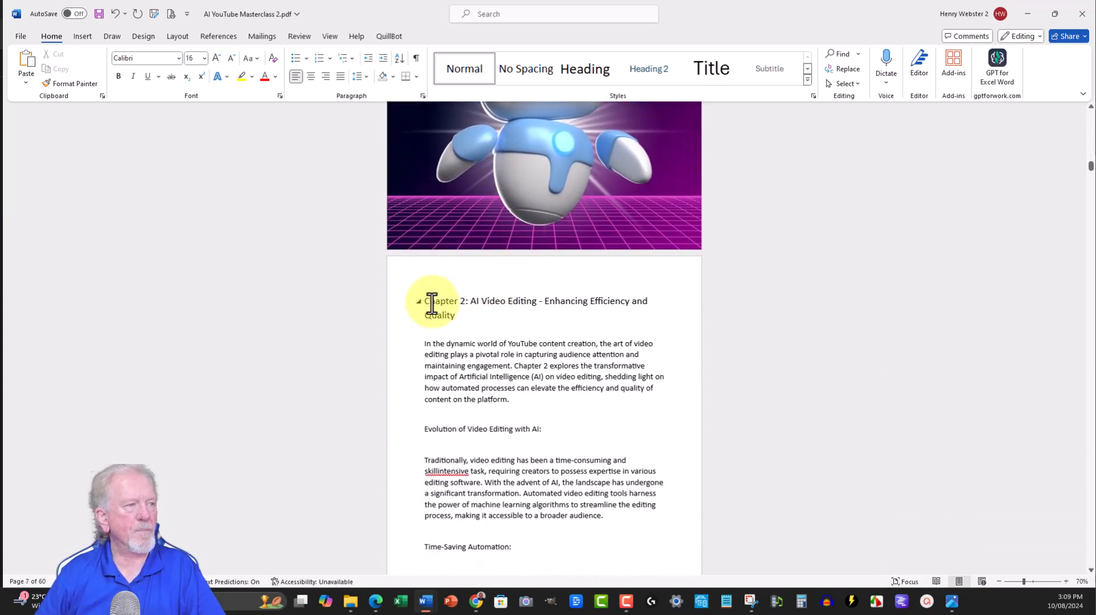
scroll(428, 291, down, 1)
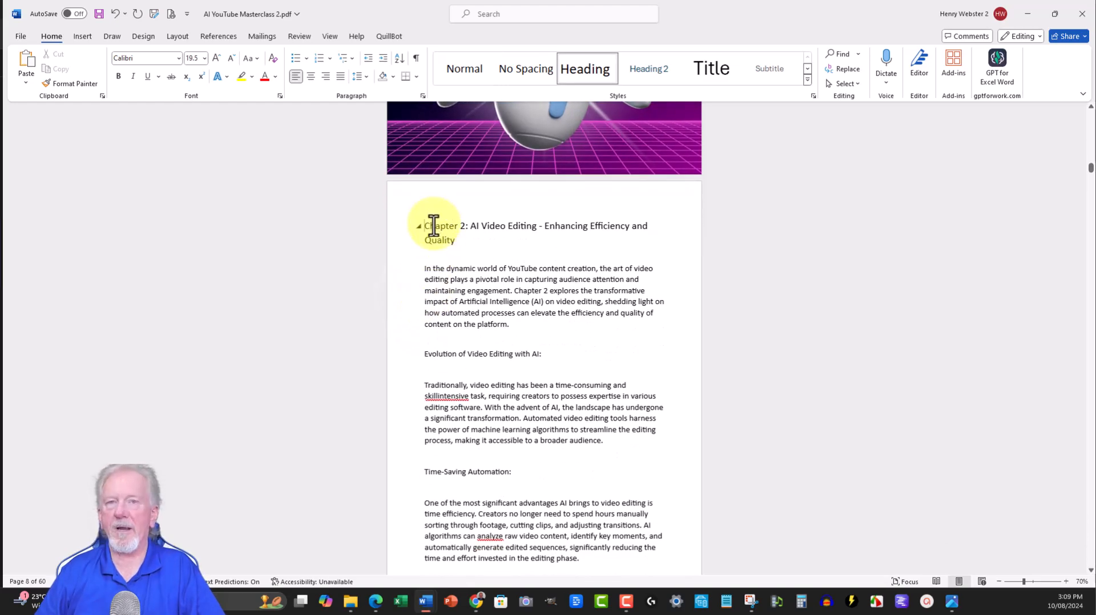
scroll(443, 229, up, 7)
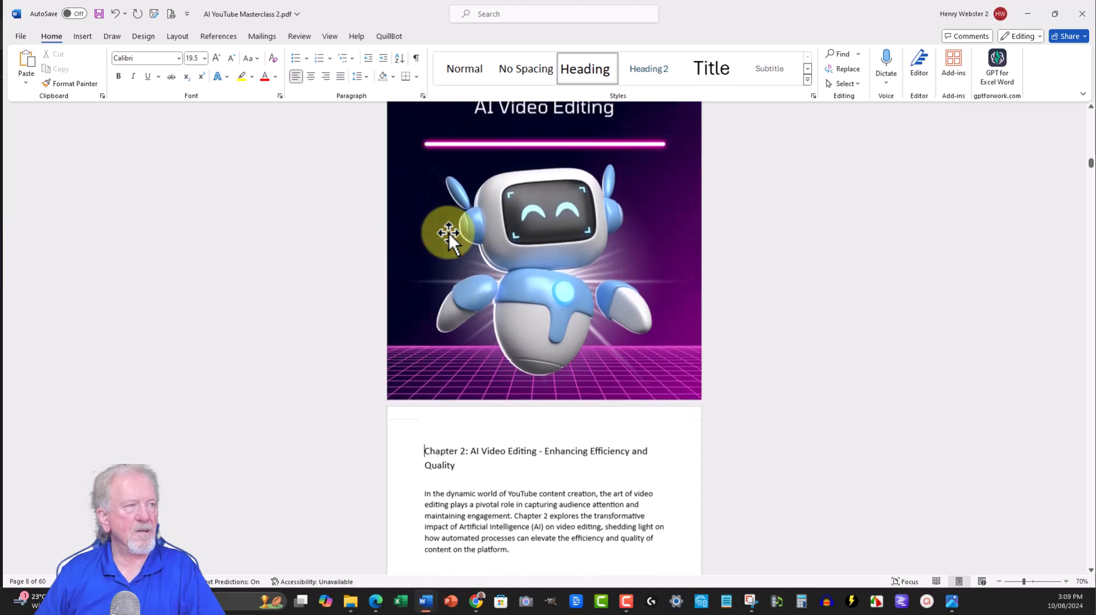
scroll(497, 247, down, 4)
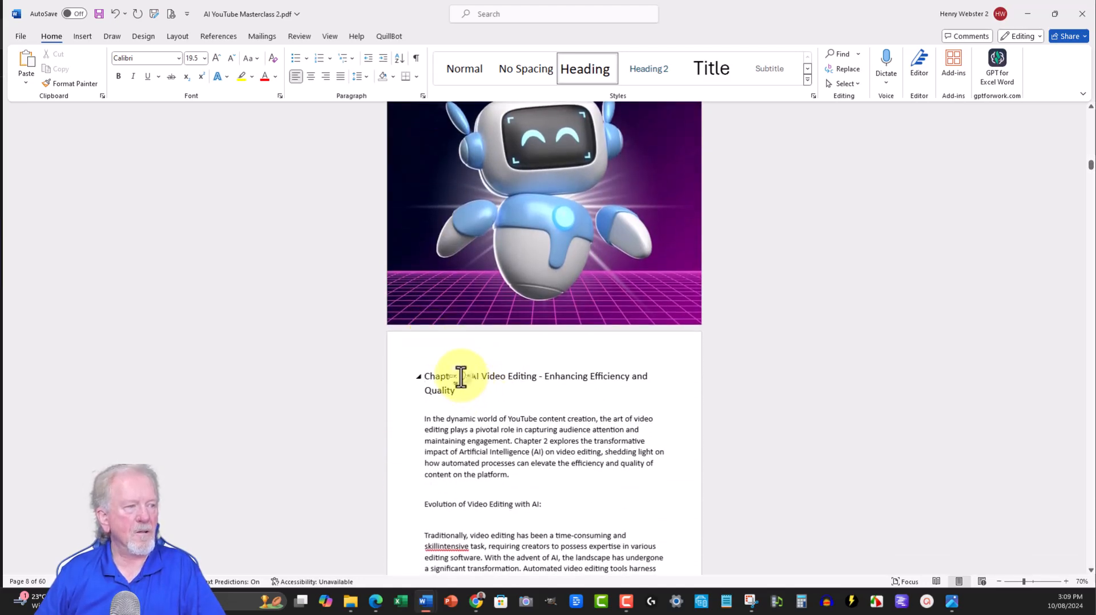
scroll(497, 376, down, 5)
scroll(496, 374, down, 14)
scroll(497, 373, down, 12)
scroll(498, 373, down, 2)
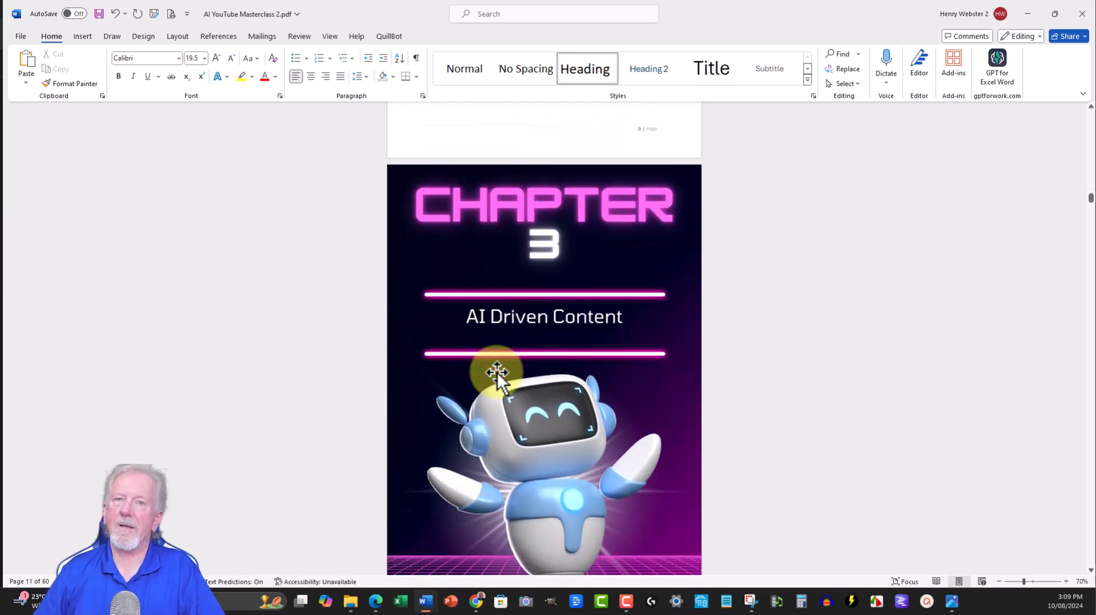